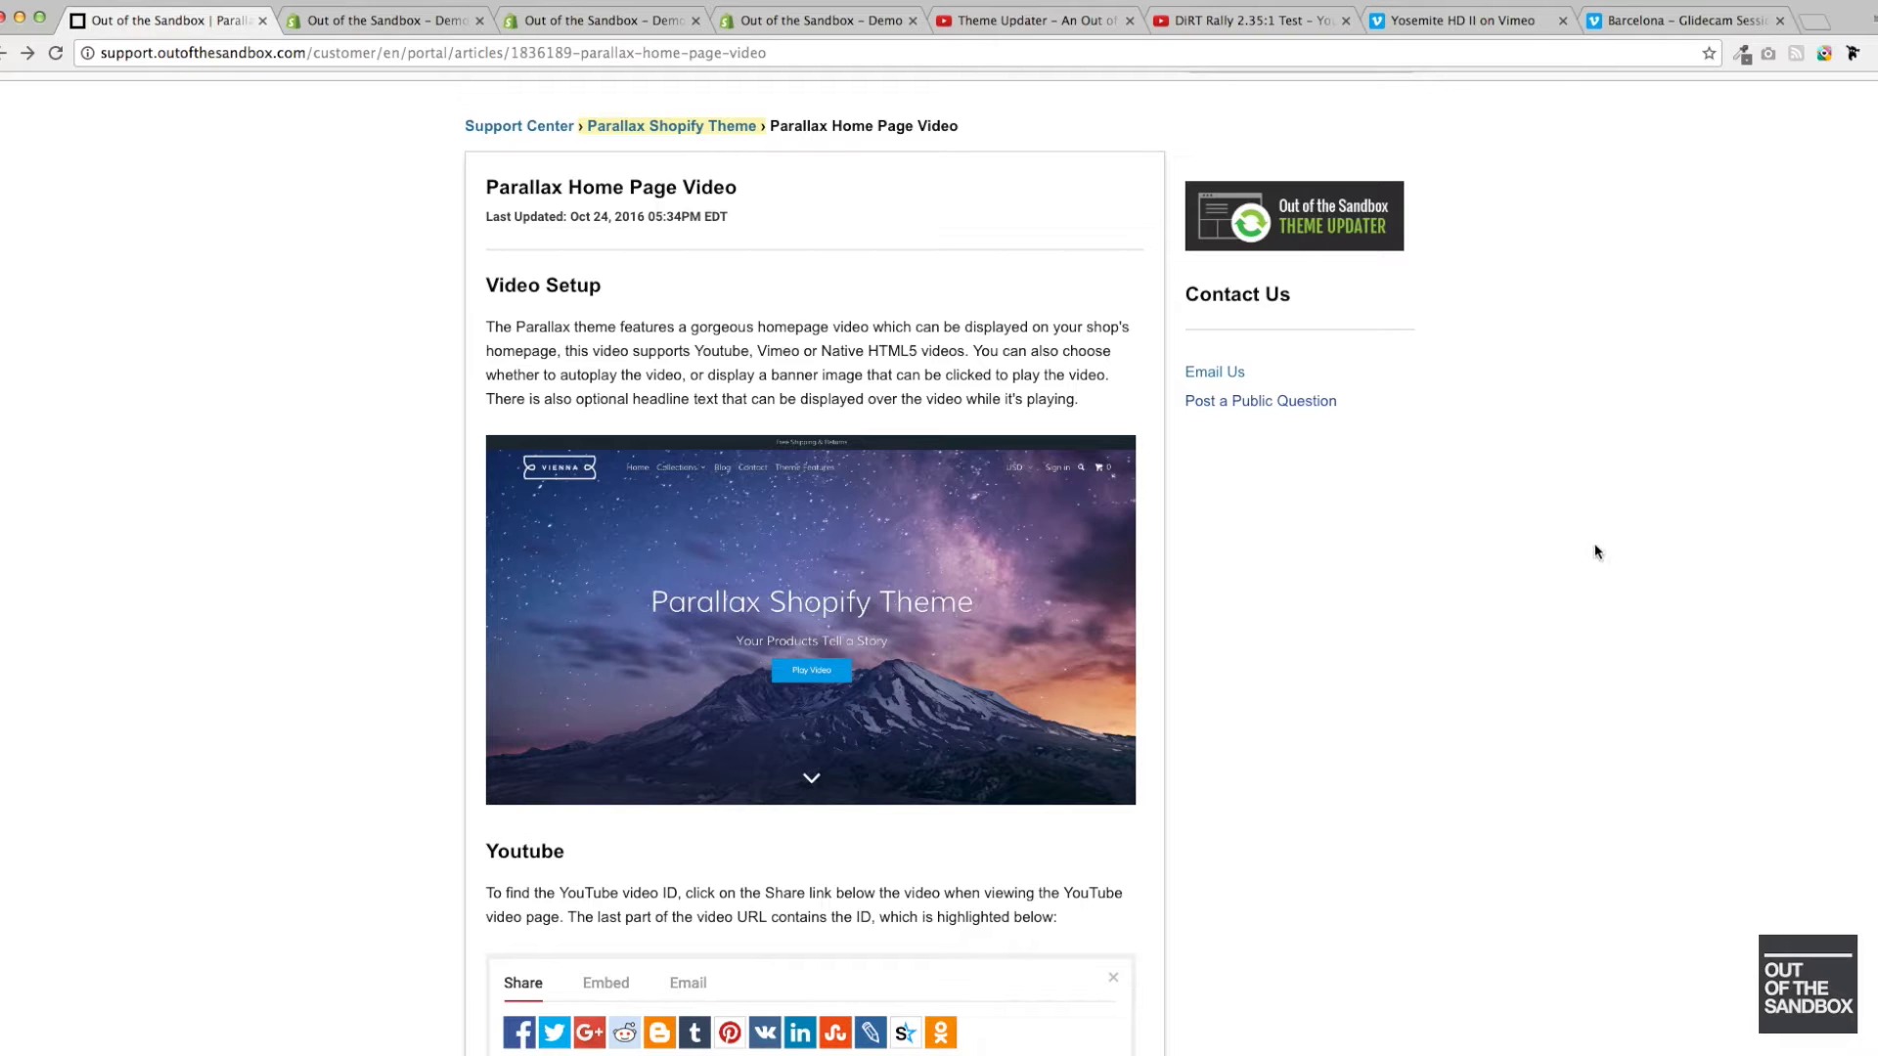
- Open the Parallax-2-4-2 theme's Home page banner images settings and scroll to its Vimeo video options
scroll(351, 217, down, 3)
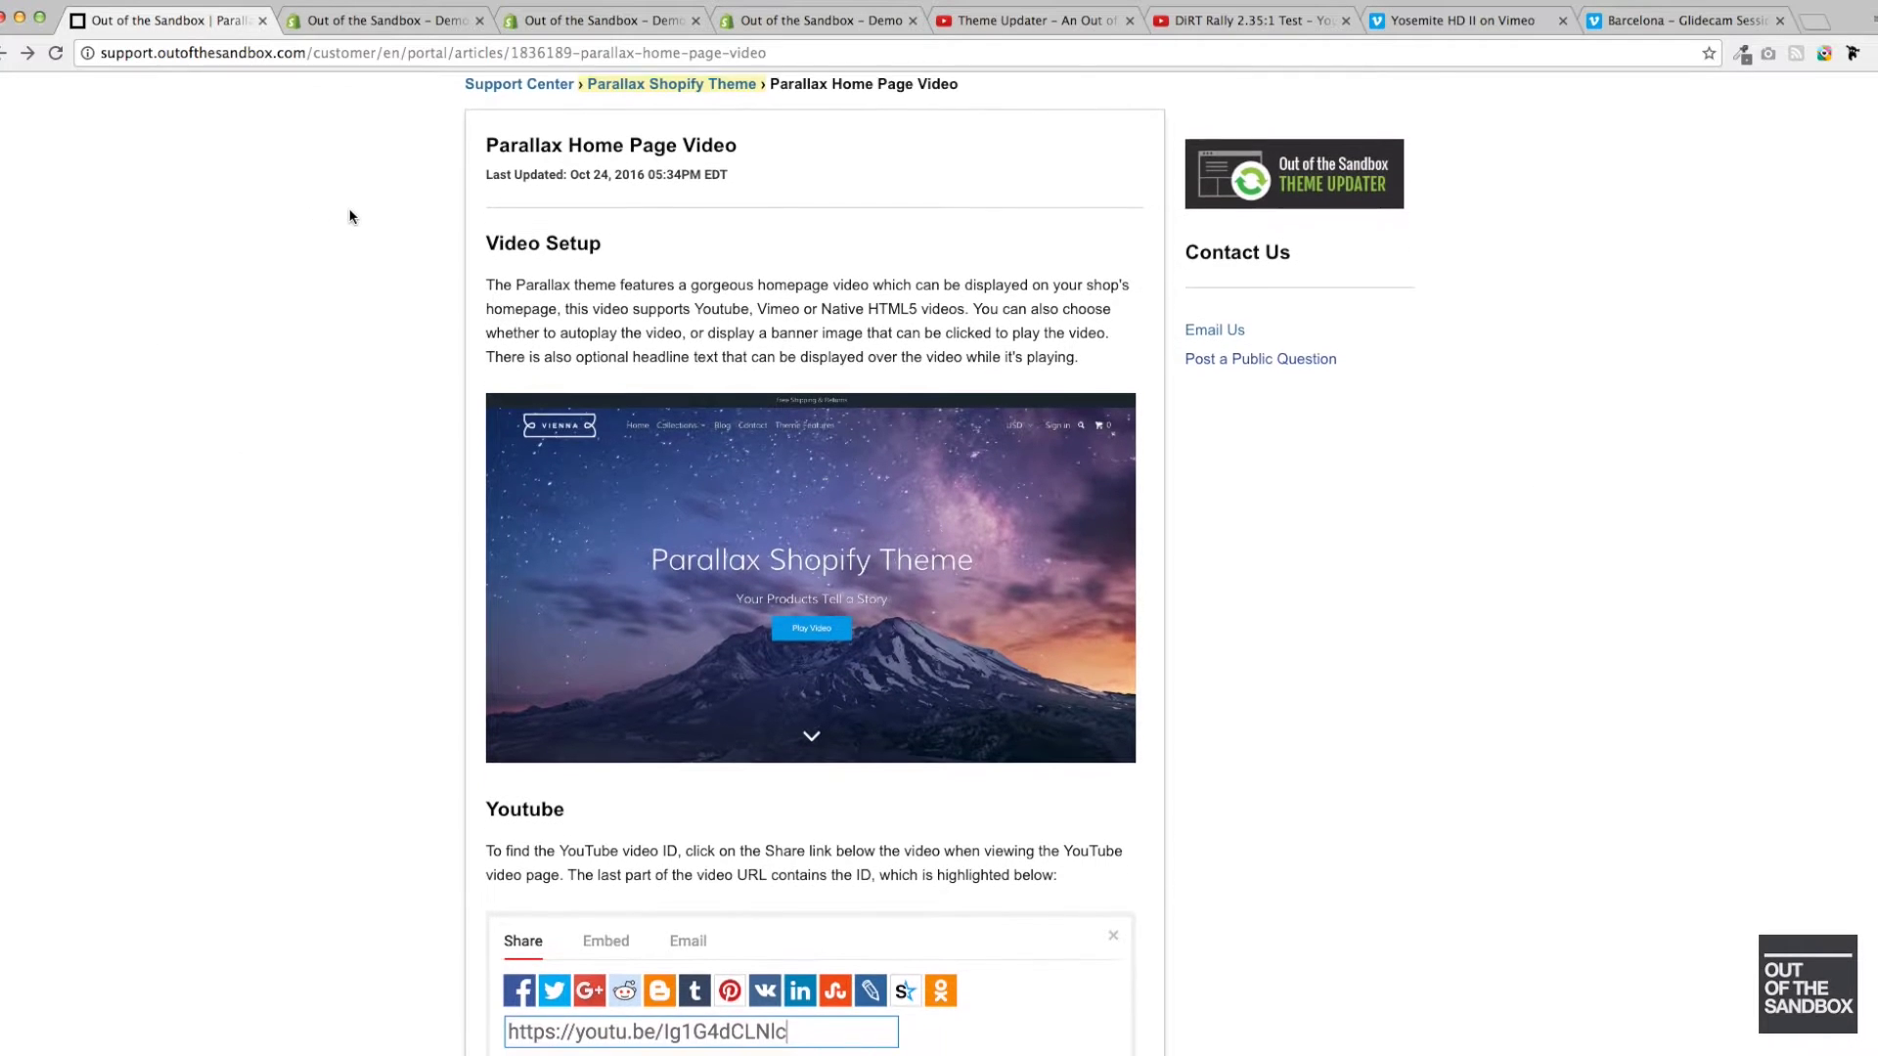
scroll(350, 217, down, 10)
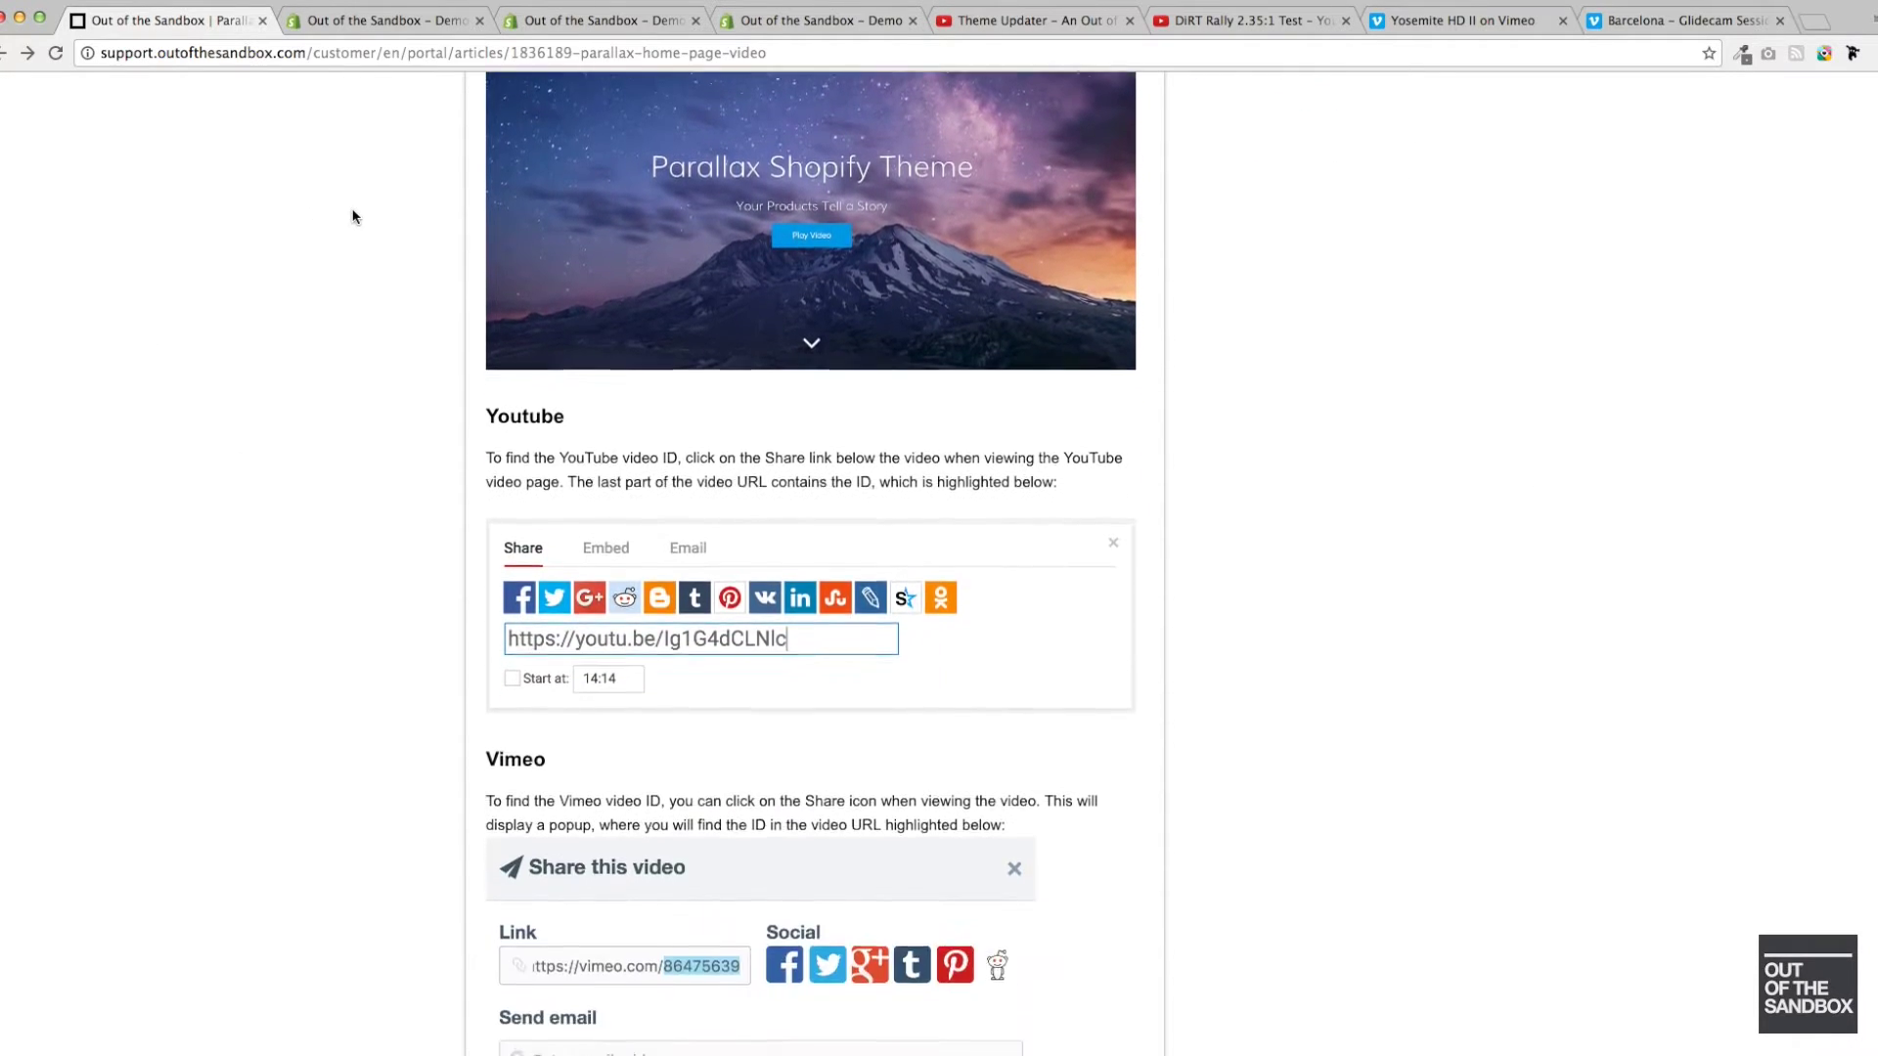
scroll(354, 216, down, 9)
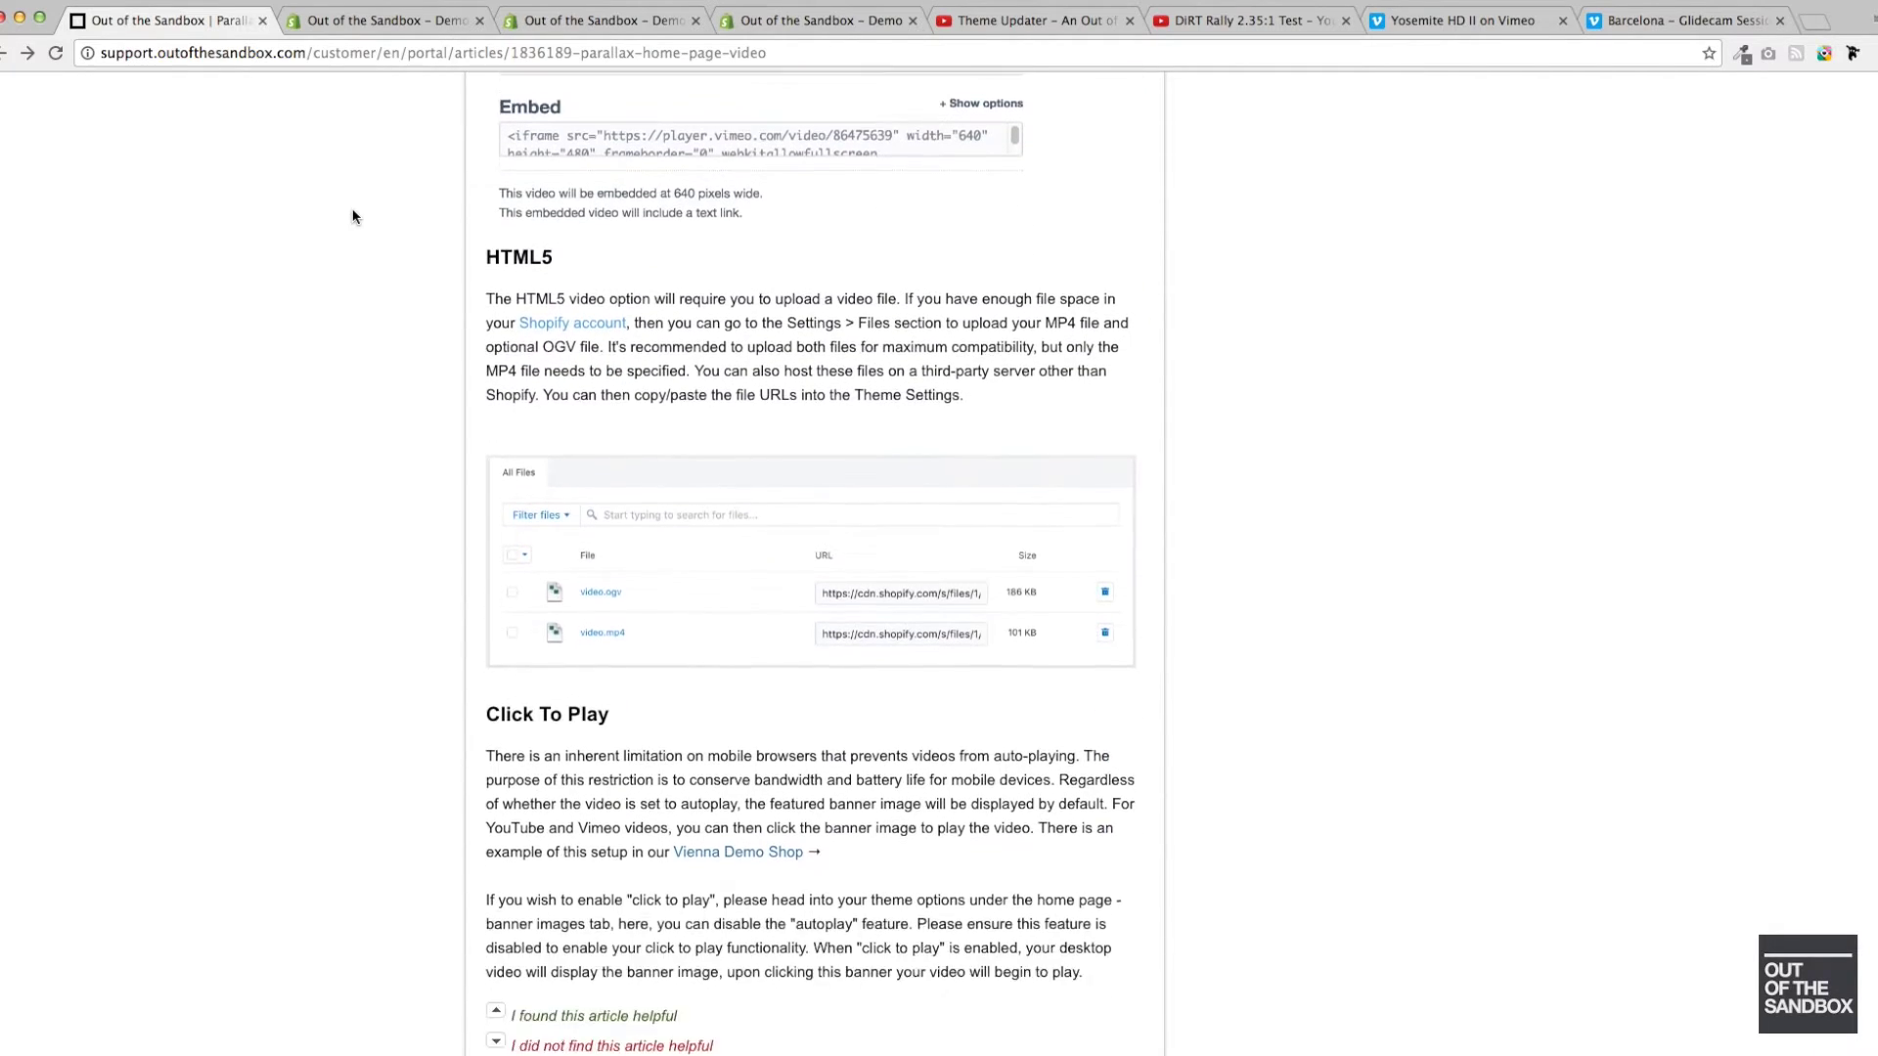
scroll(357, 215, up, 11)
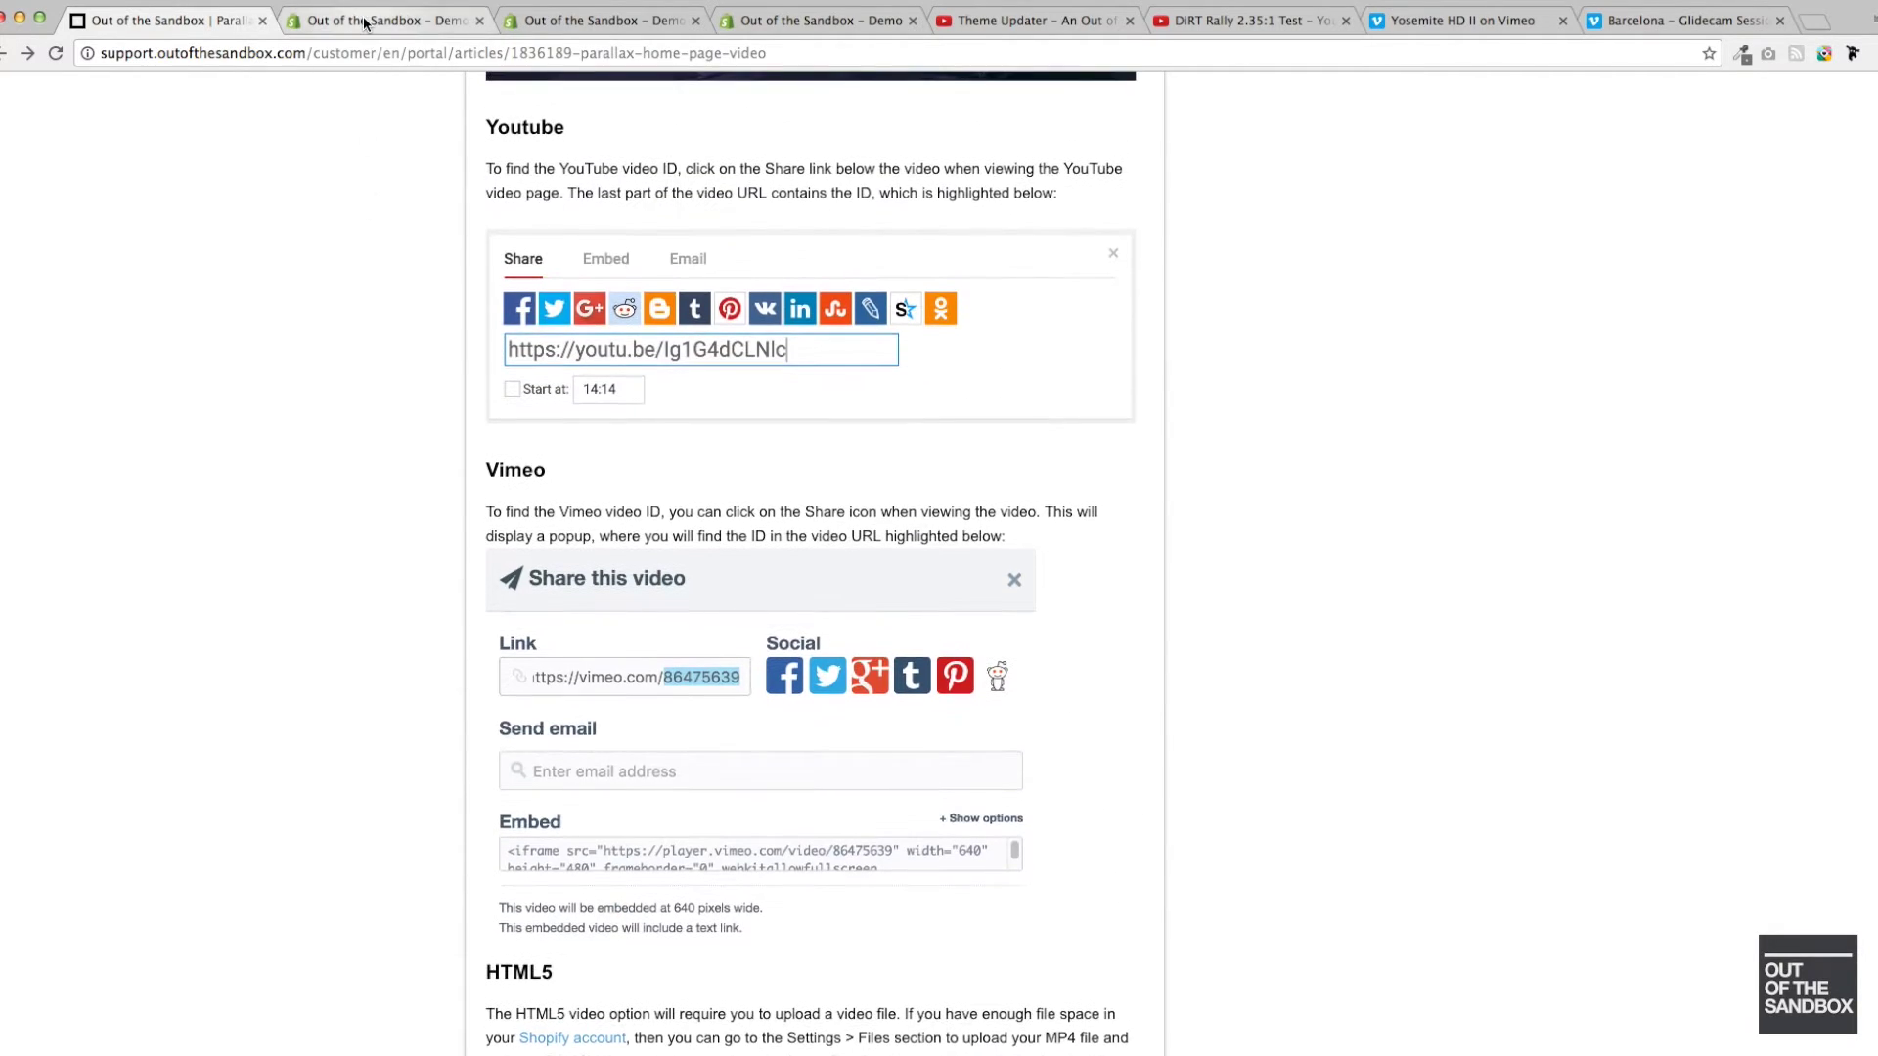
click(368, 20)
click(82, 92)
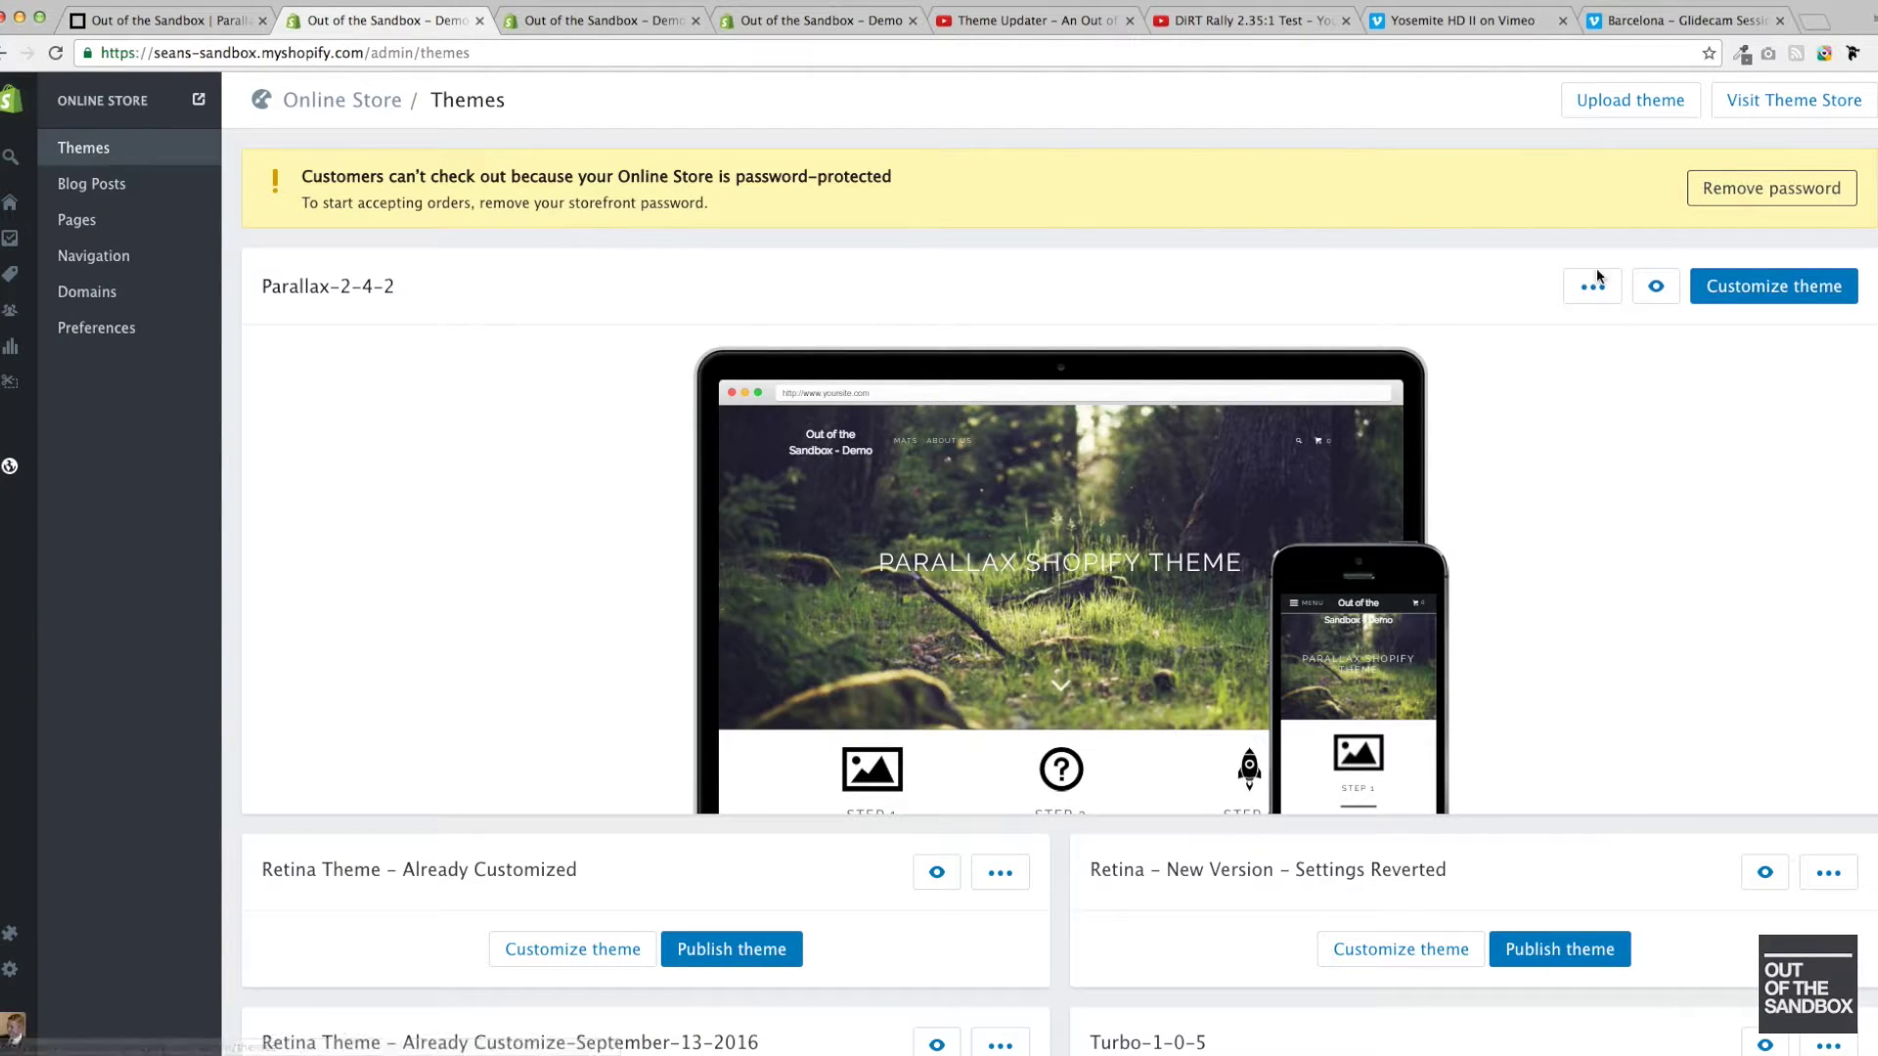
click(1803, 286)
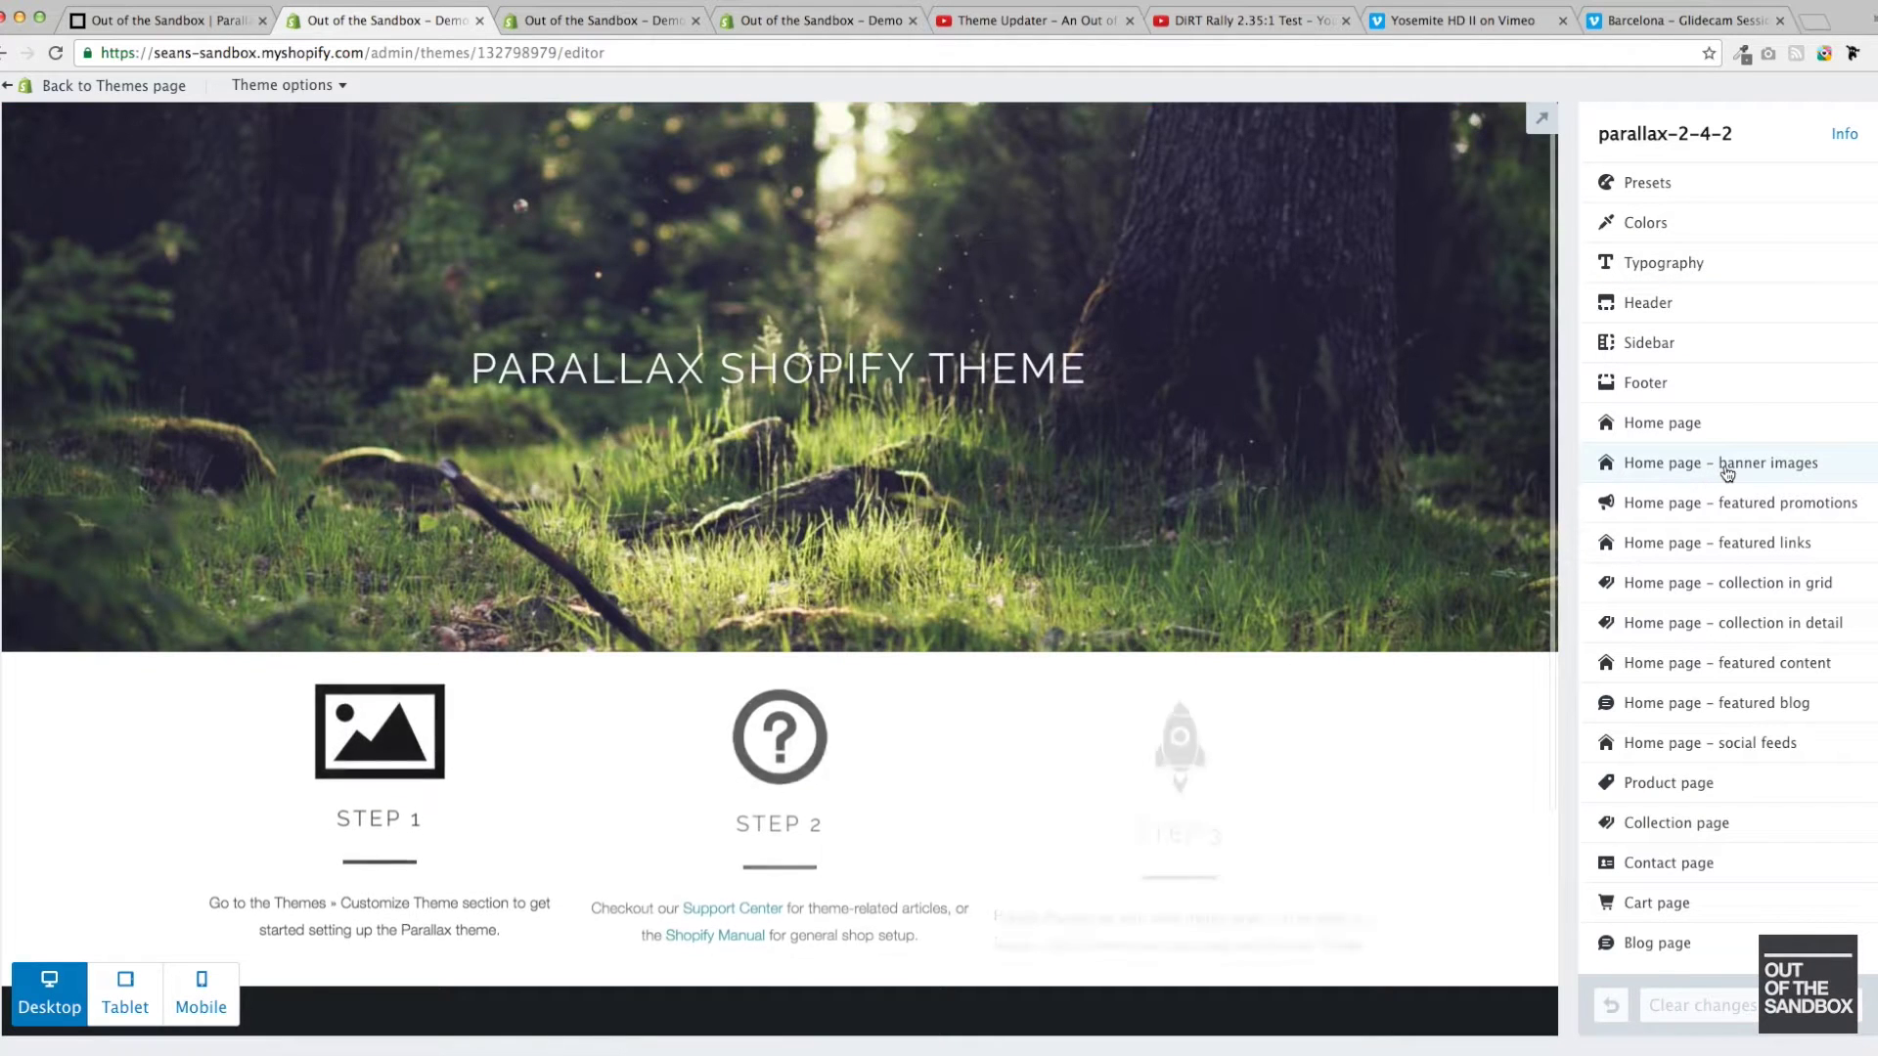
click(1728, 467)
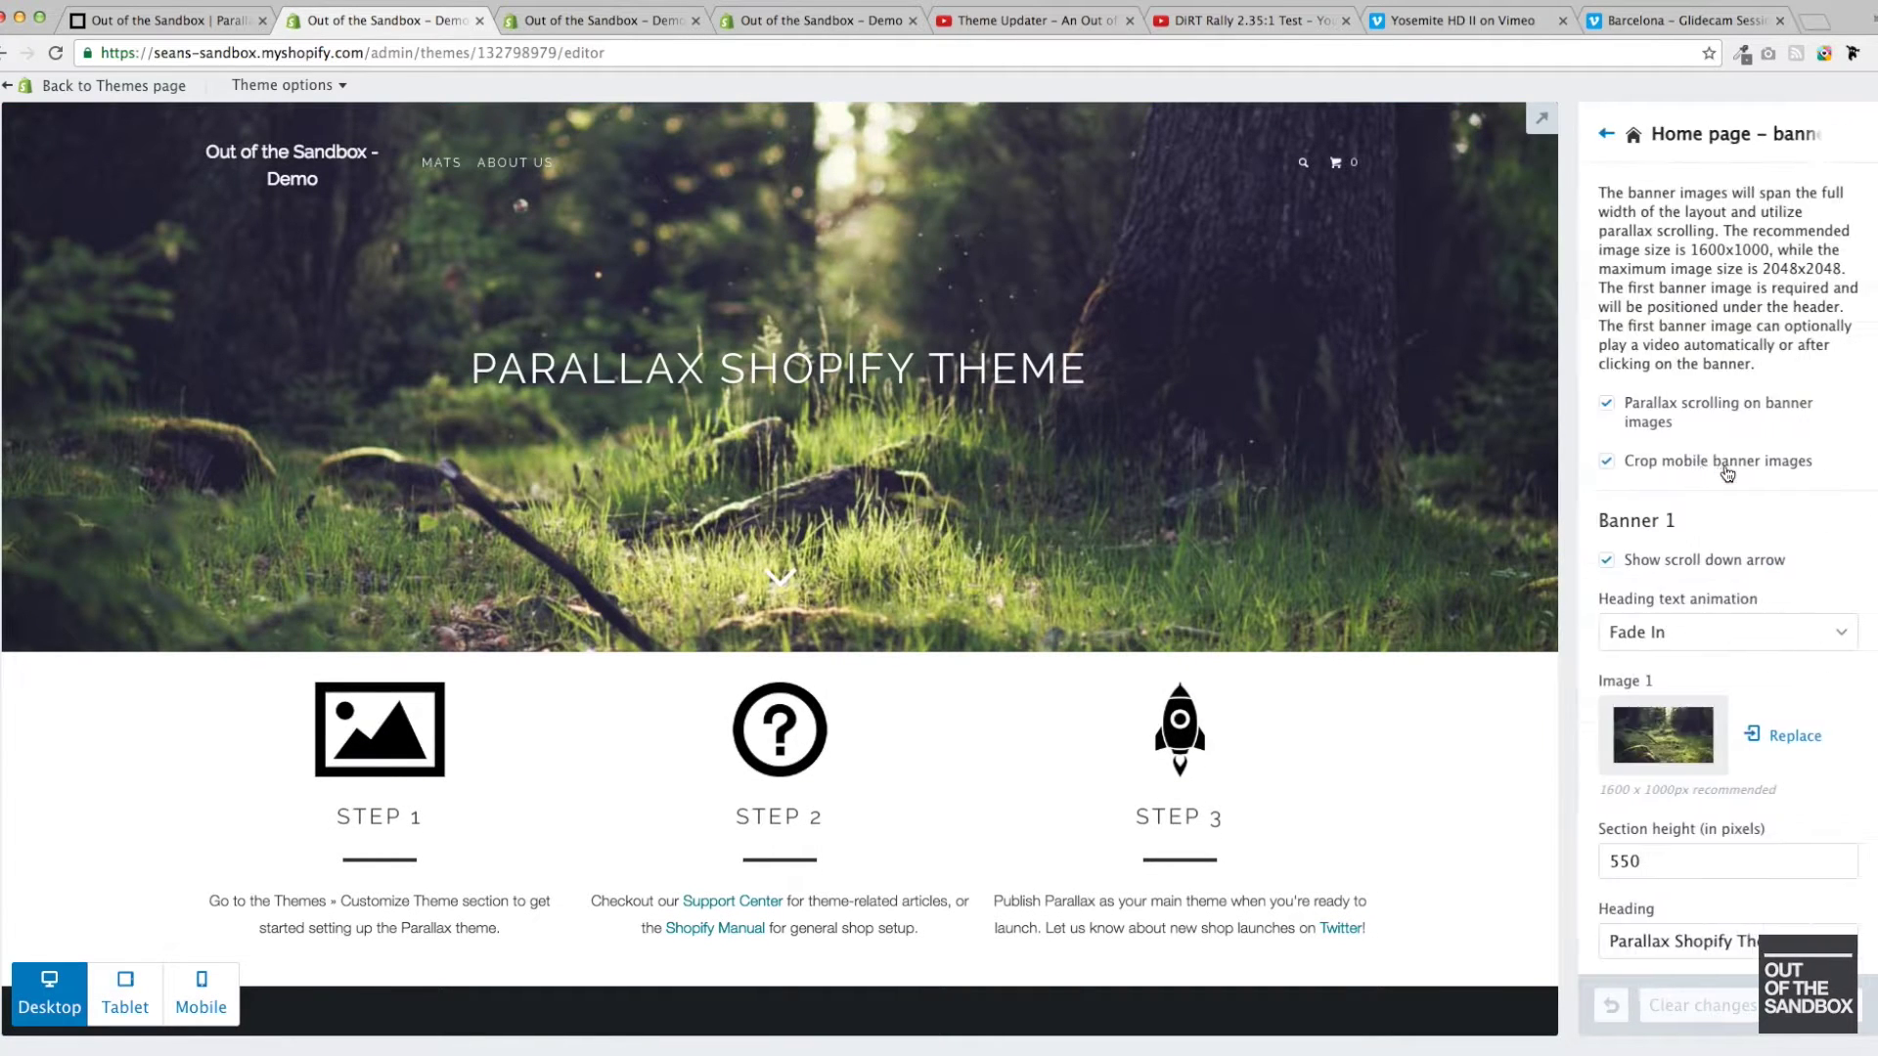
scroll(1790, 281, down, 3)
scroll(1790, 281, down, 3)
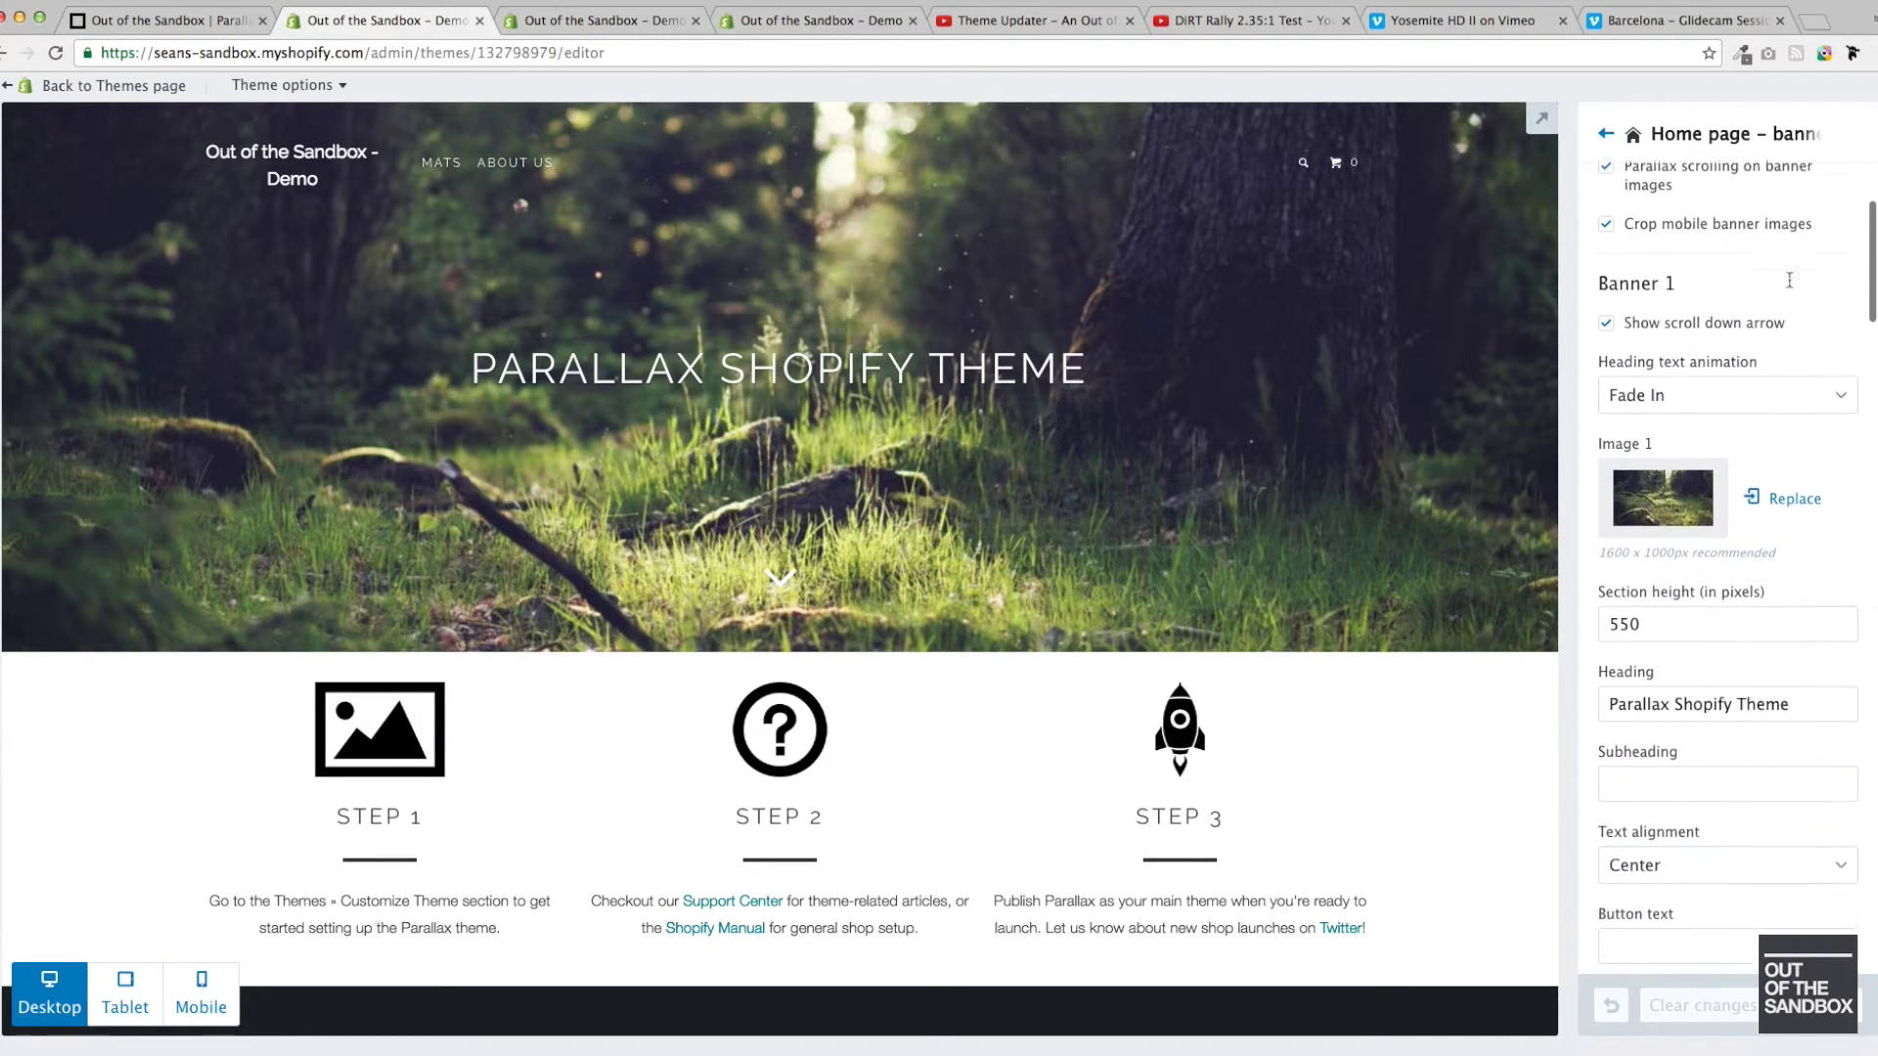
scroll(1790, 286, down, 2)
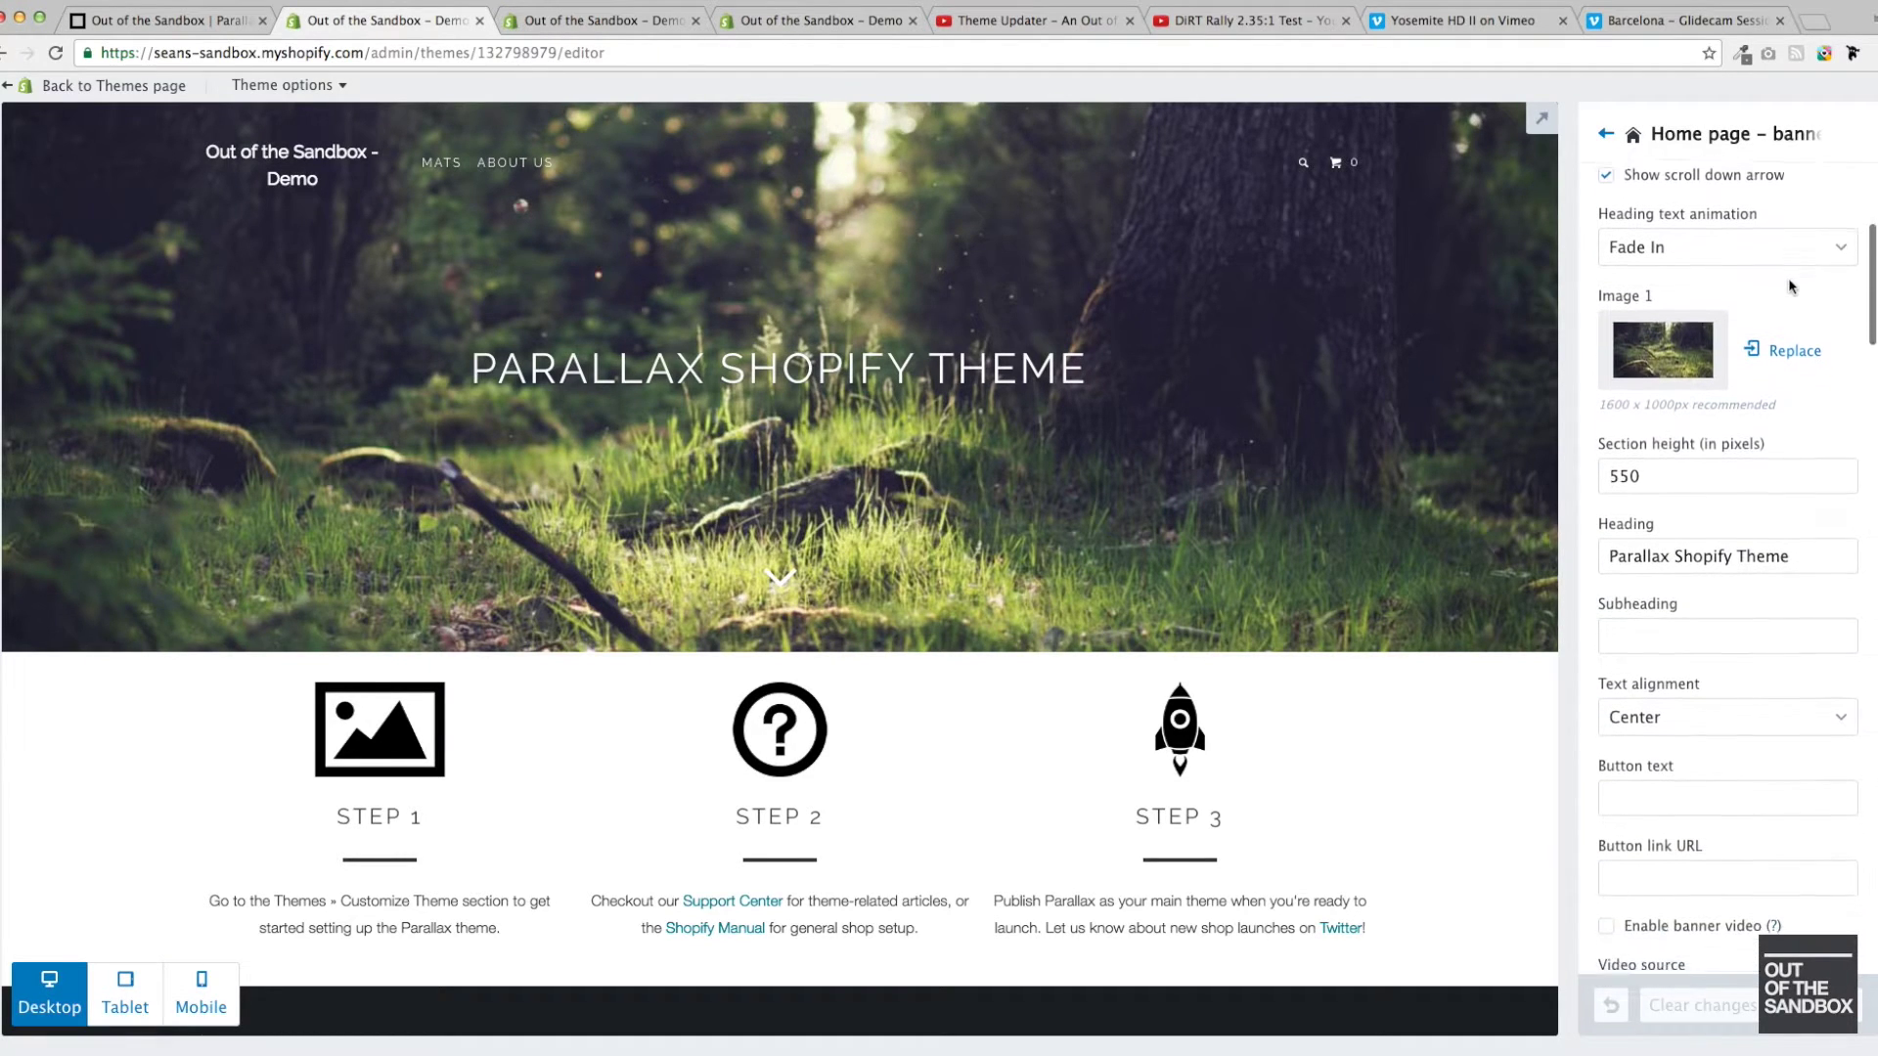
scroll(1788, 285, down, 2)
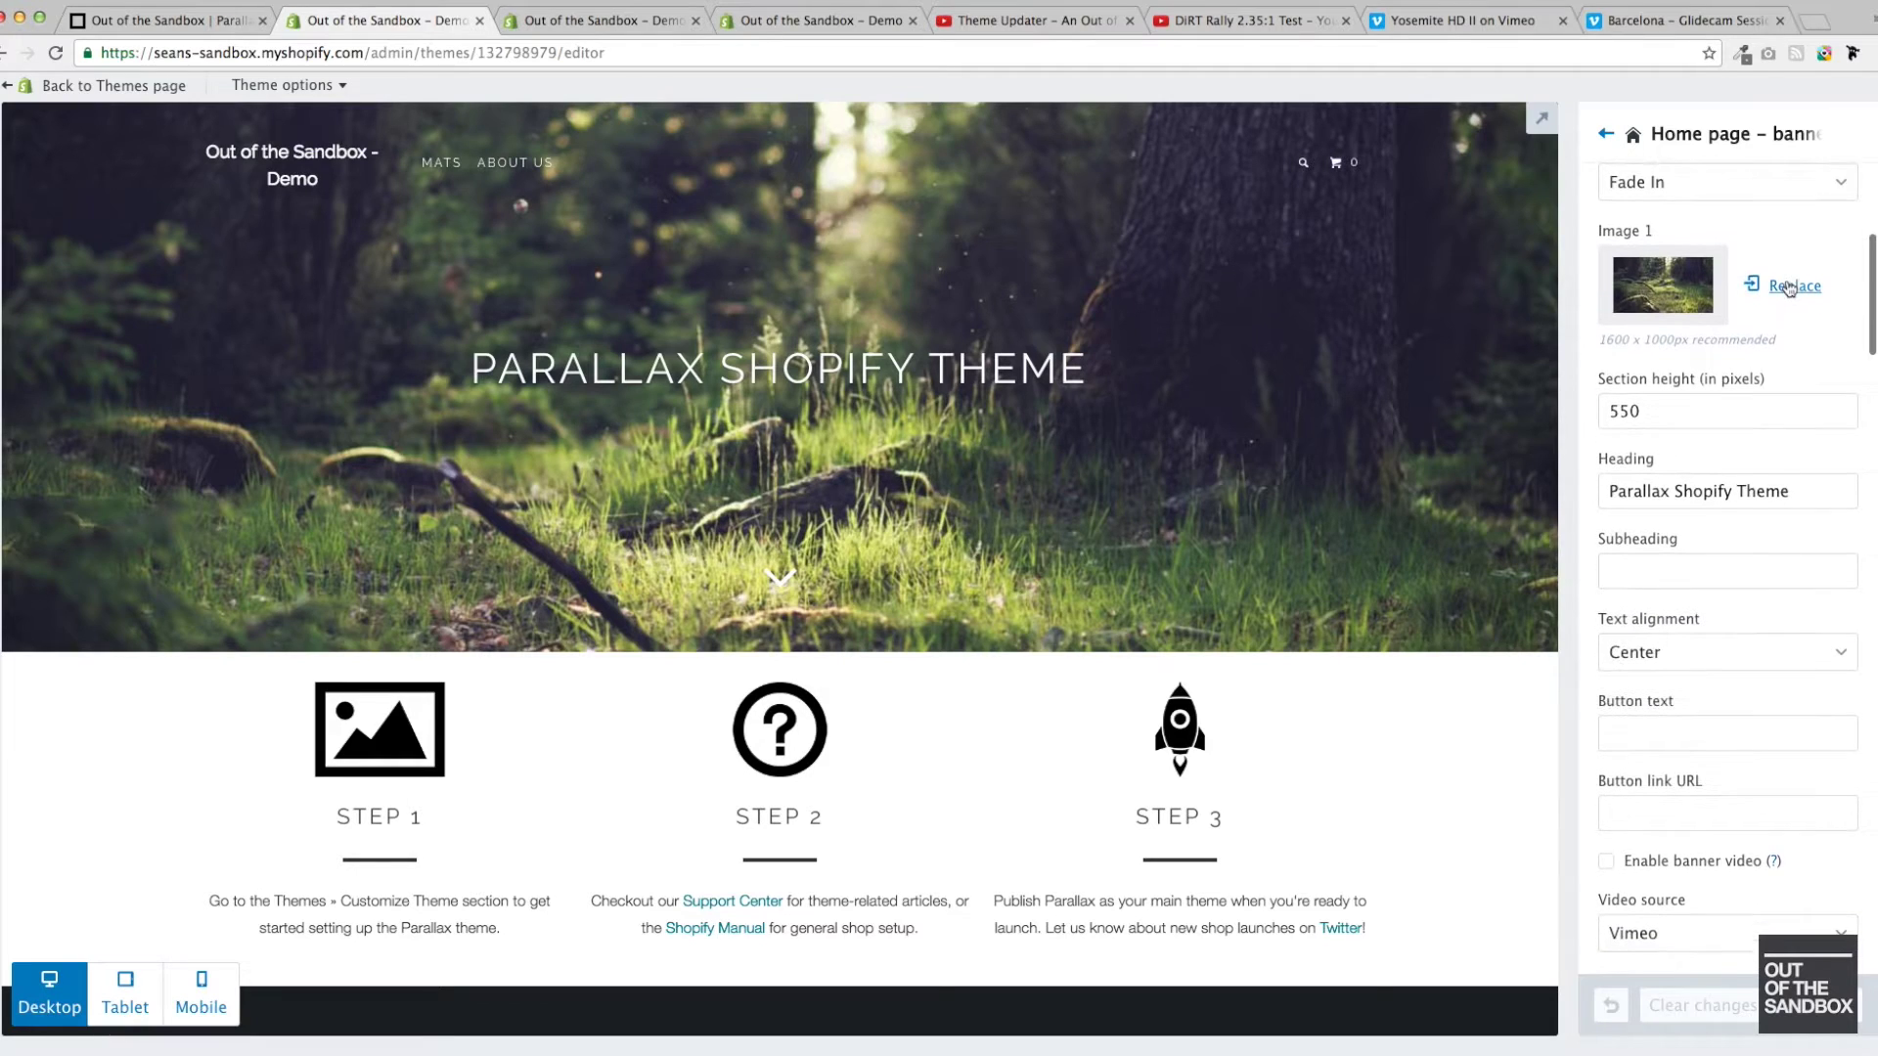
scroll(1788, 286, down, 1)
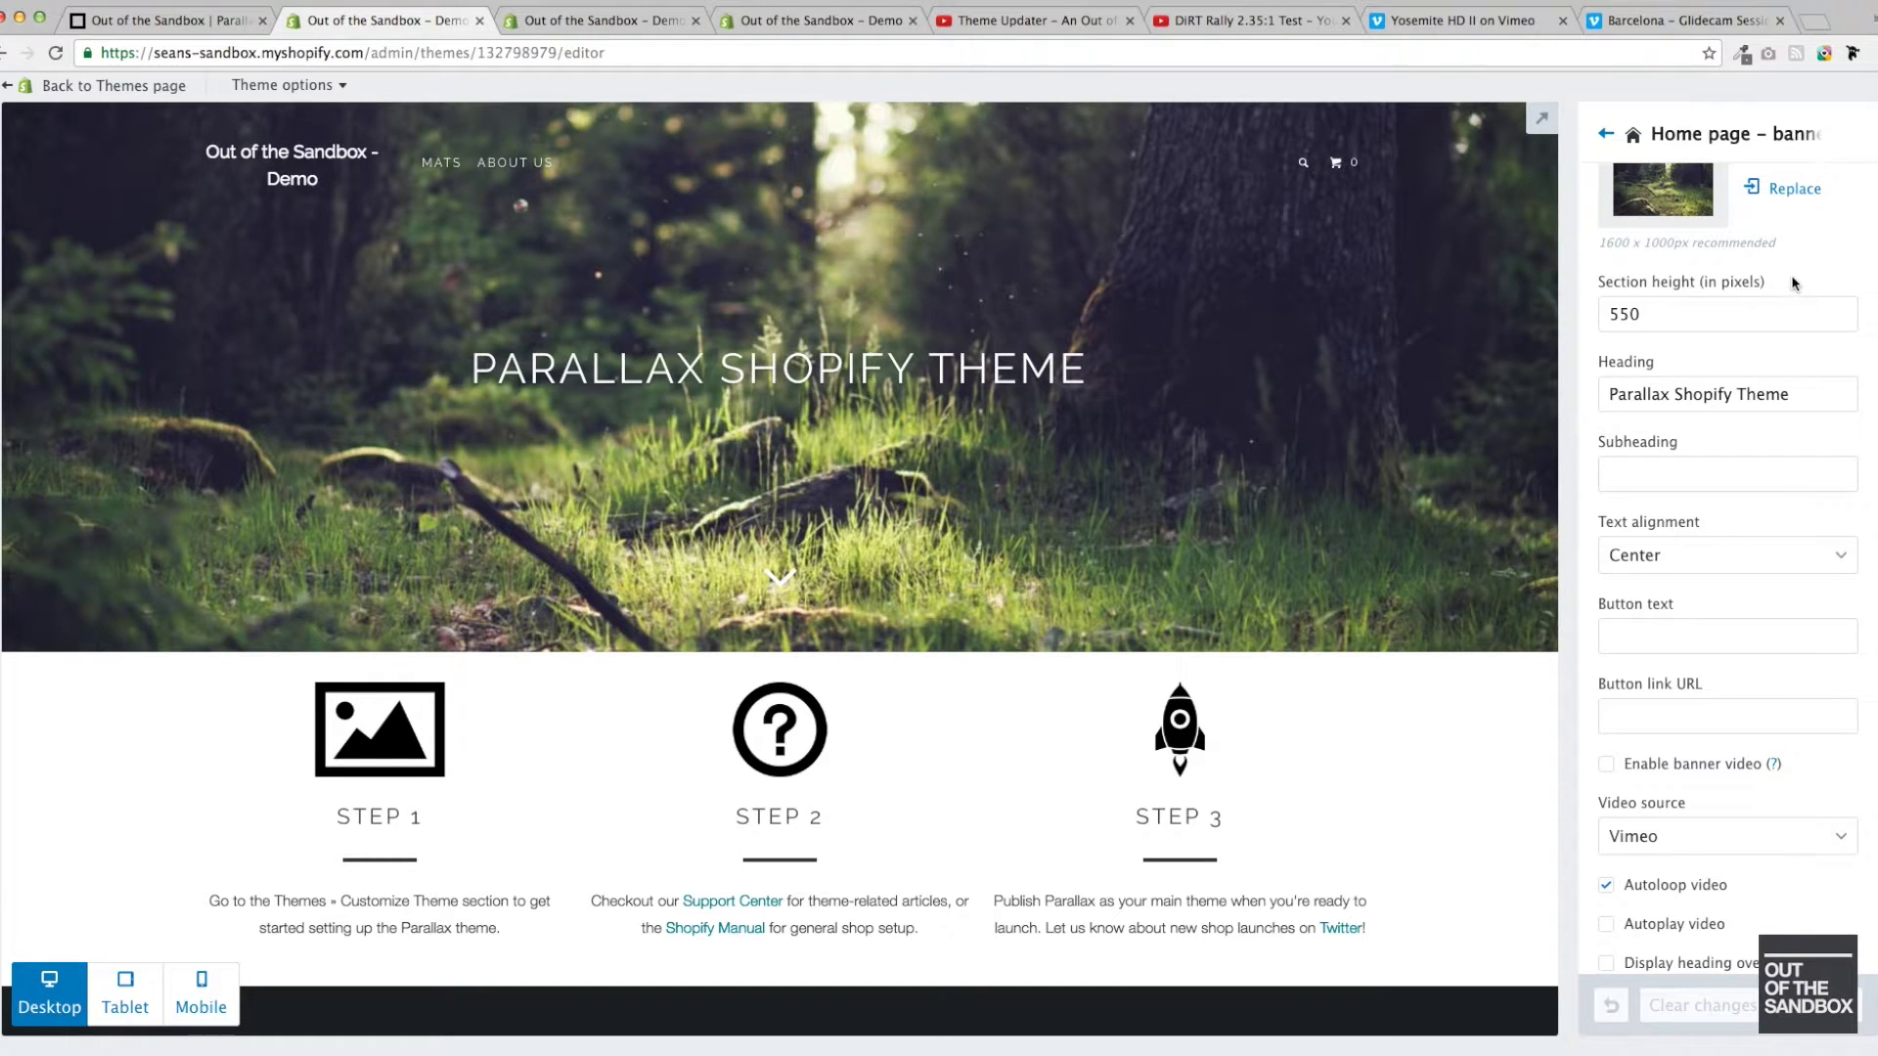
scroll(1792, 284, down, 10)
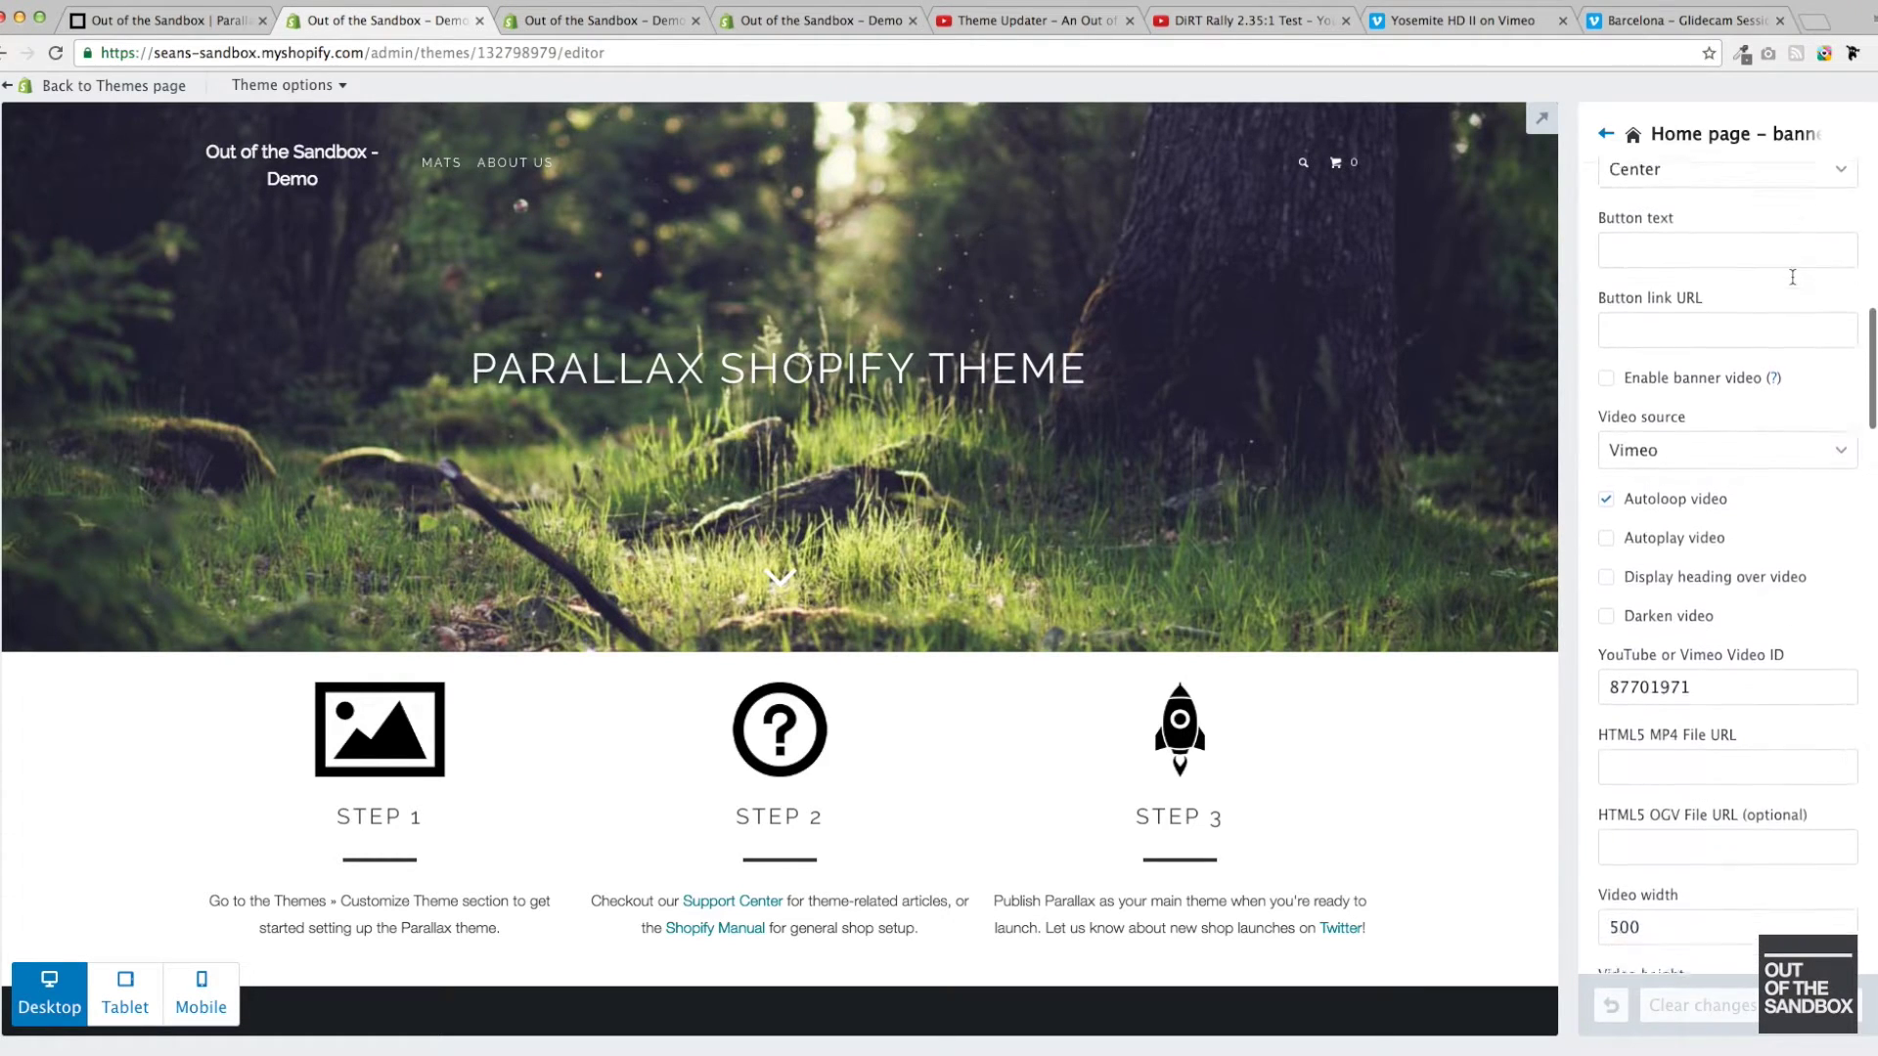
scroll(1792, 280, down, 5)
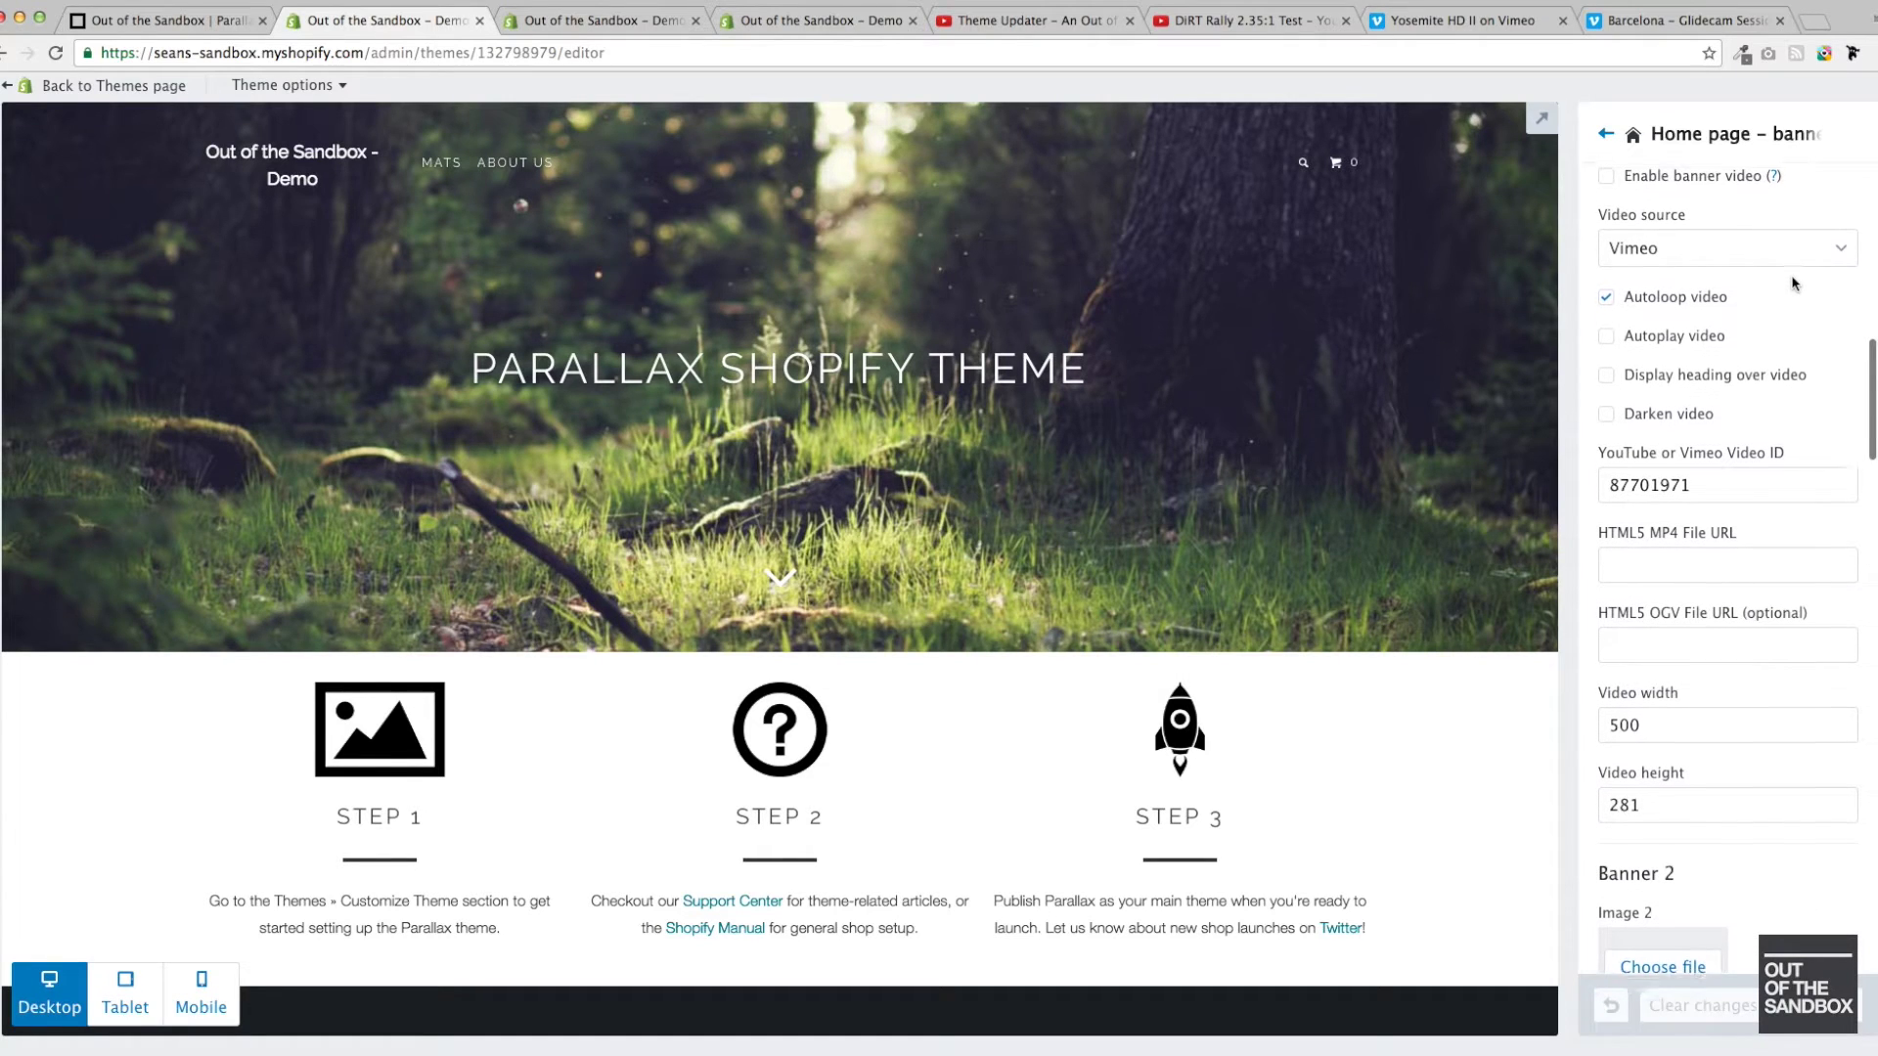
scroll(1793, 283, up, 1)
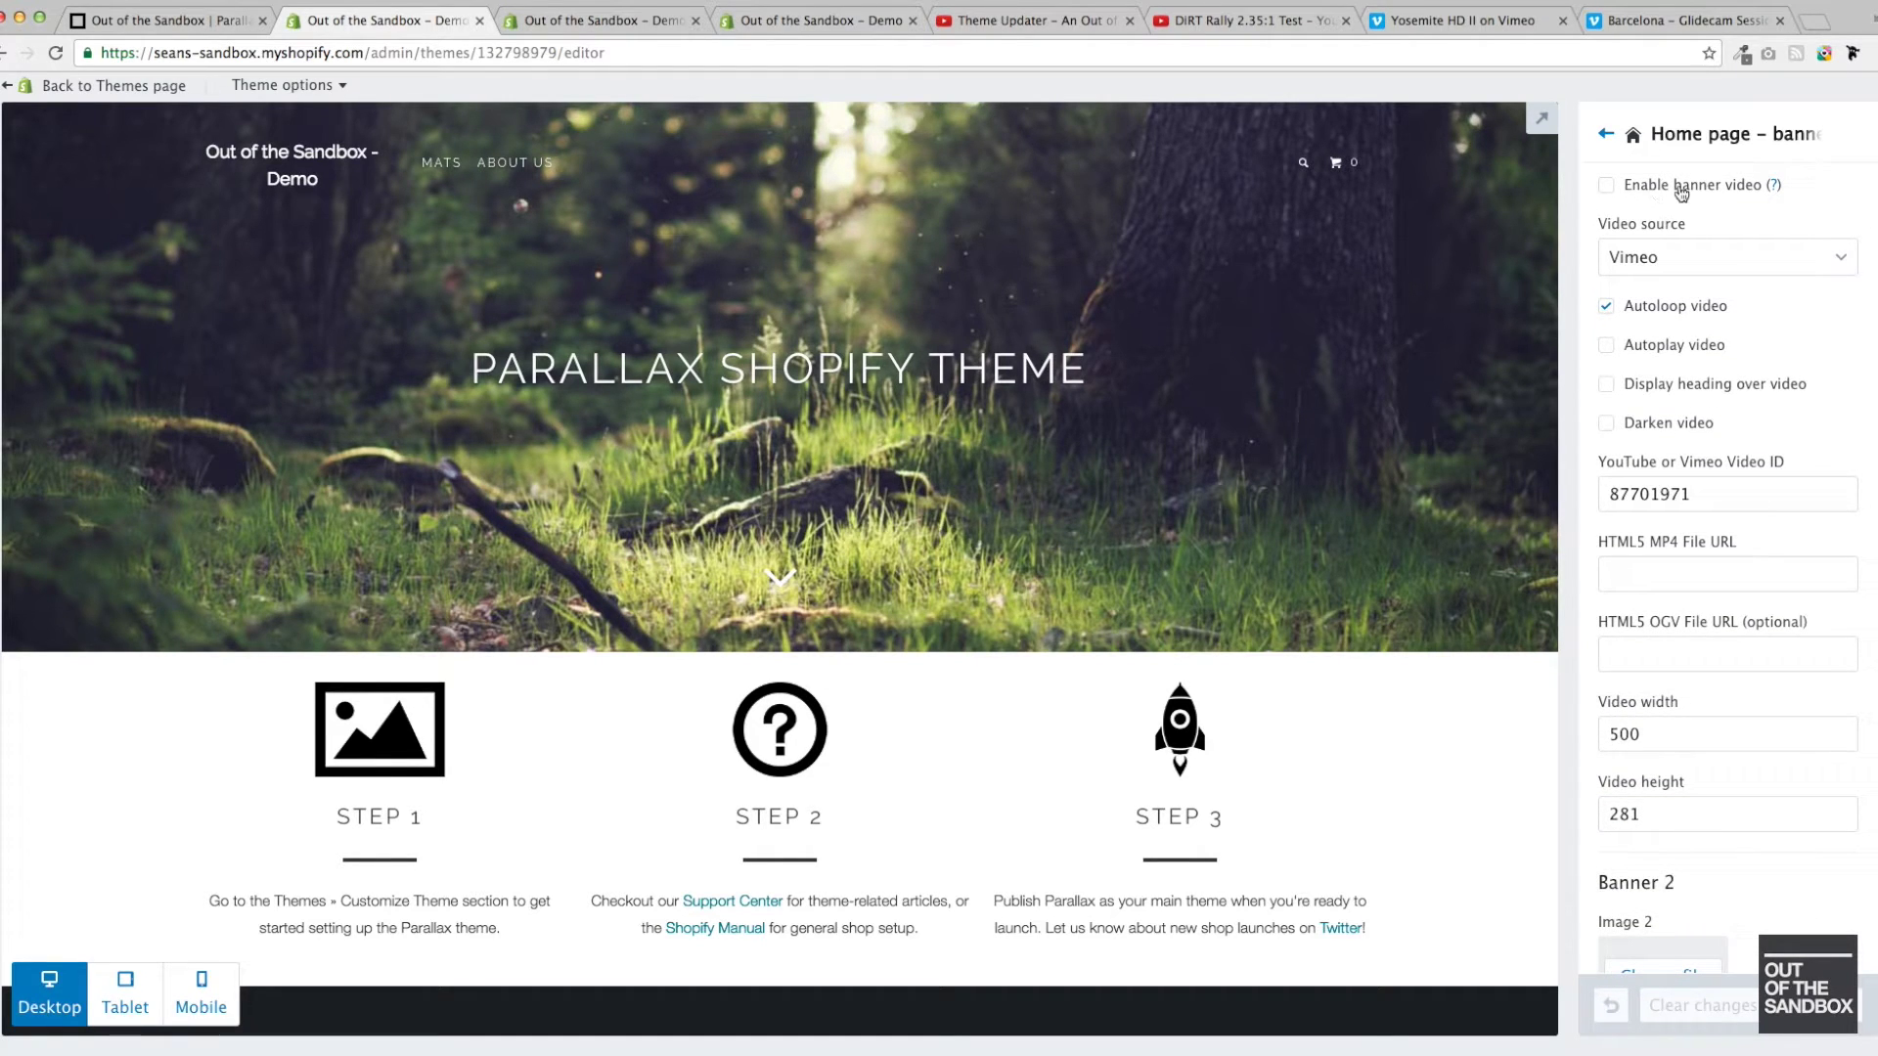
- Enable the banner video in the Home page banner settings
click(1680, 189)
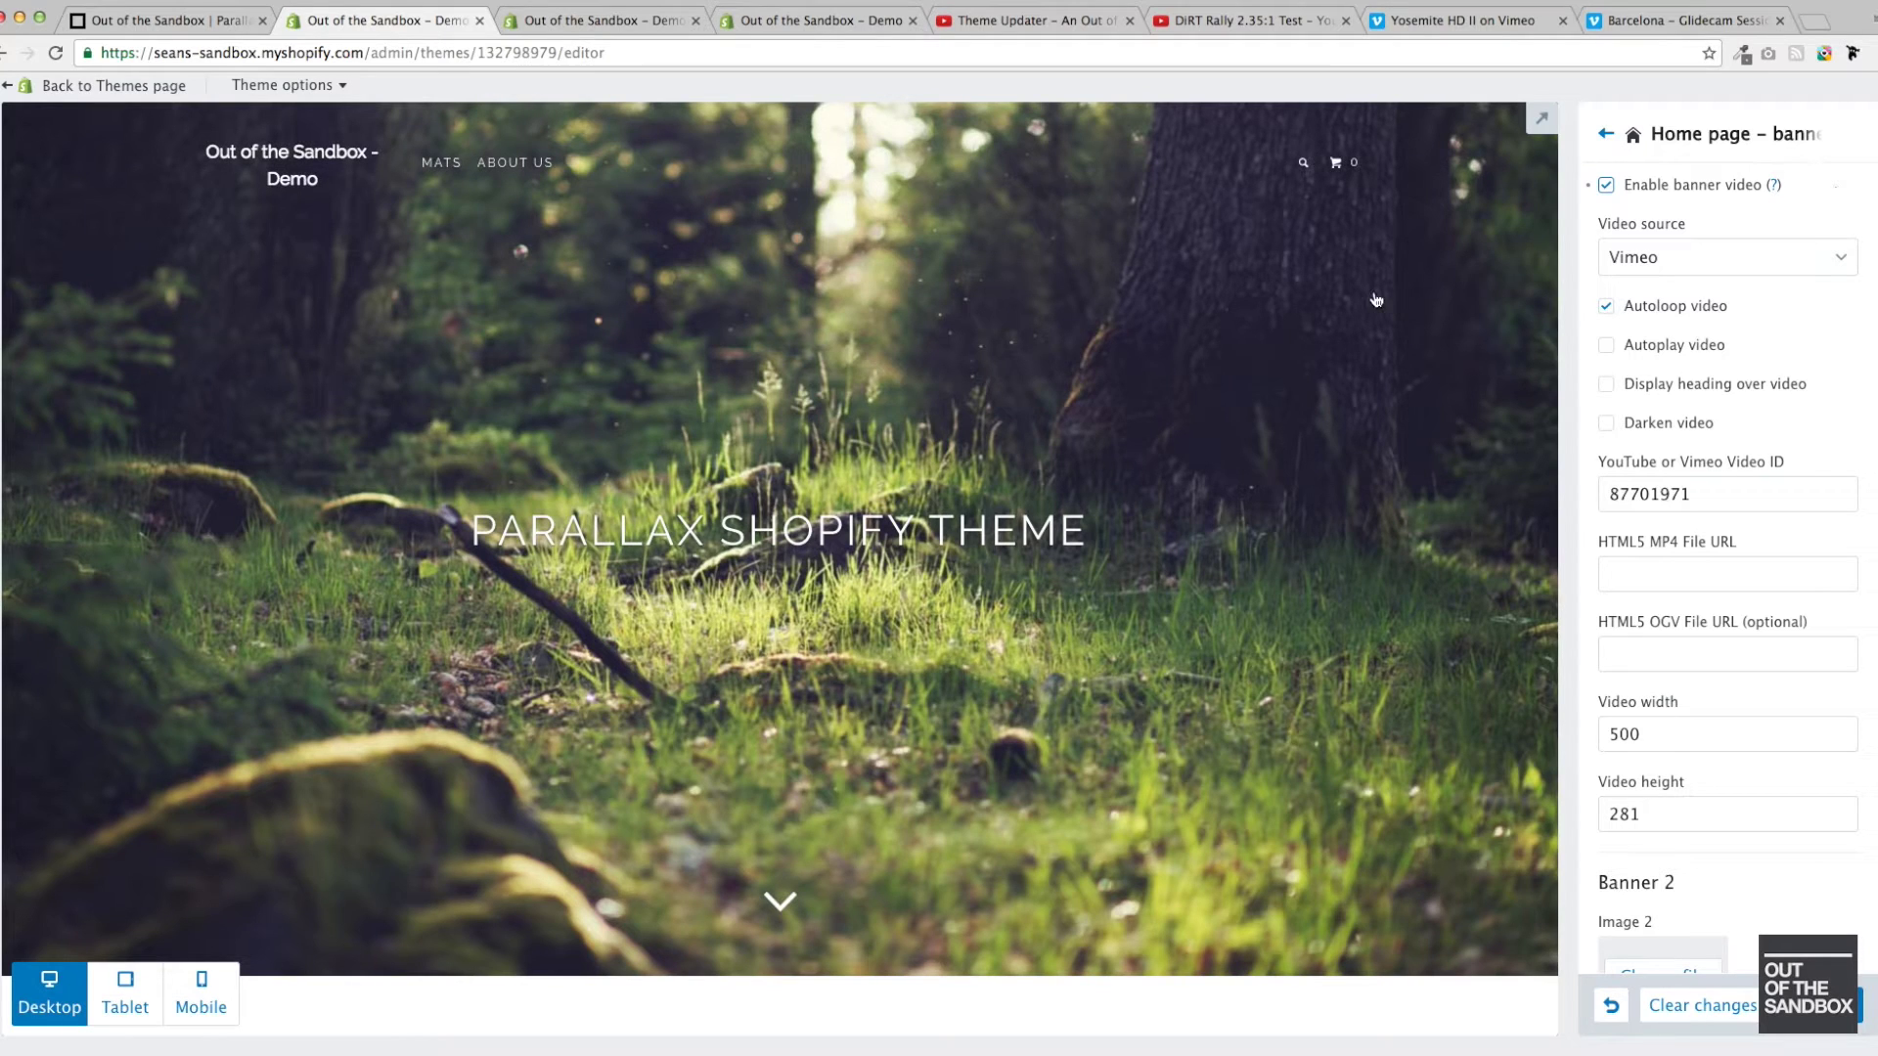
scroll(1373, 296, down, 2)
scroll(1373, 296, up, 2)
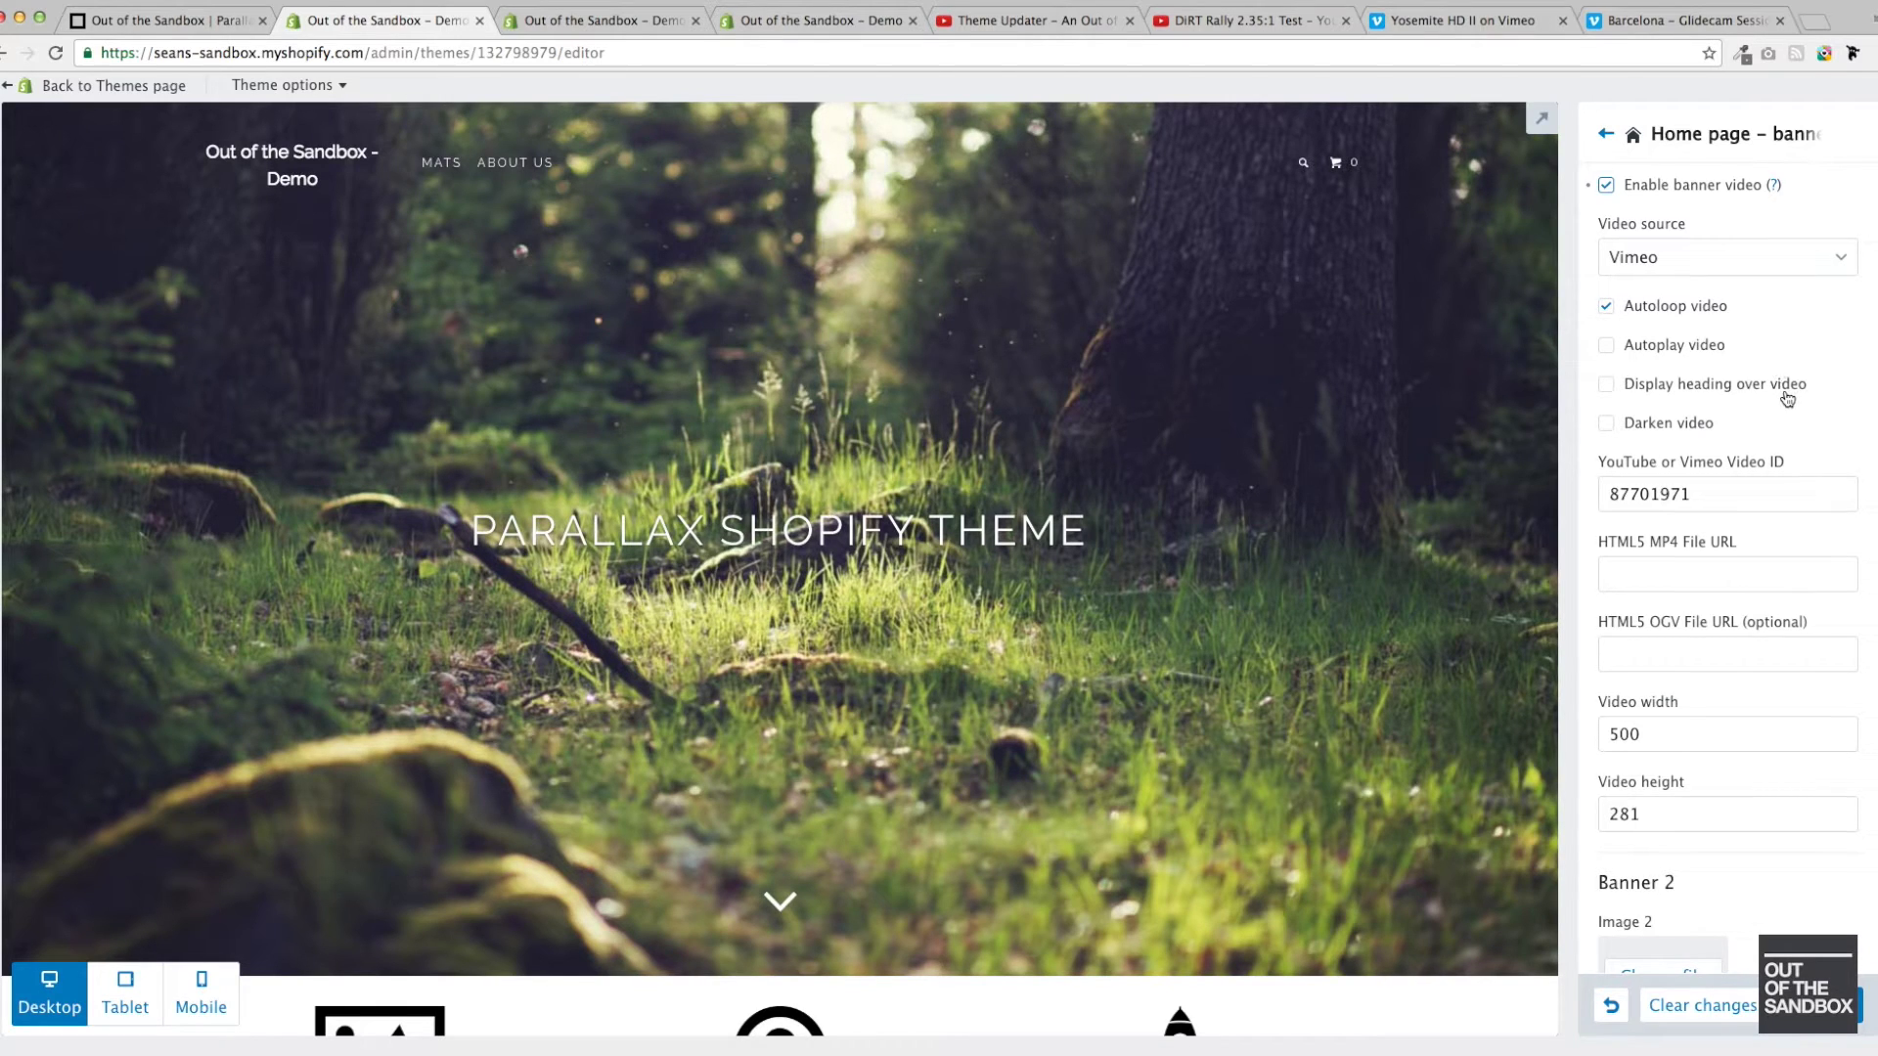
scroll(1784, 391, up, 1)
scroll(1785, 396, up, 4)
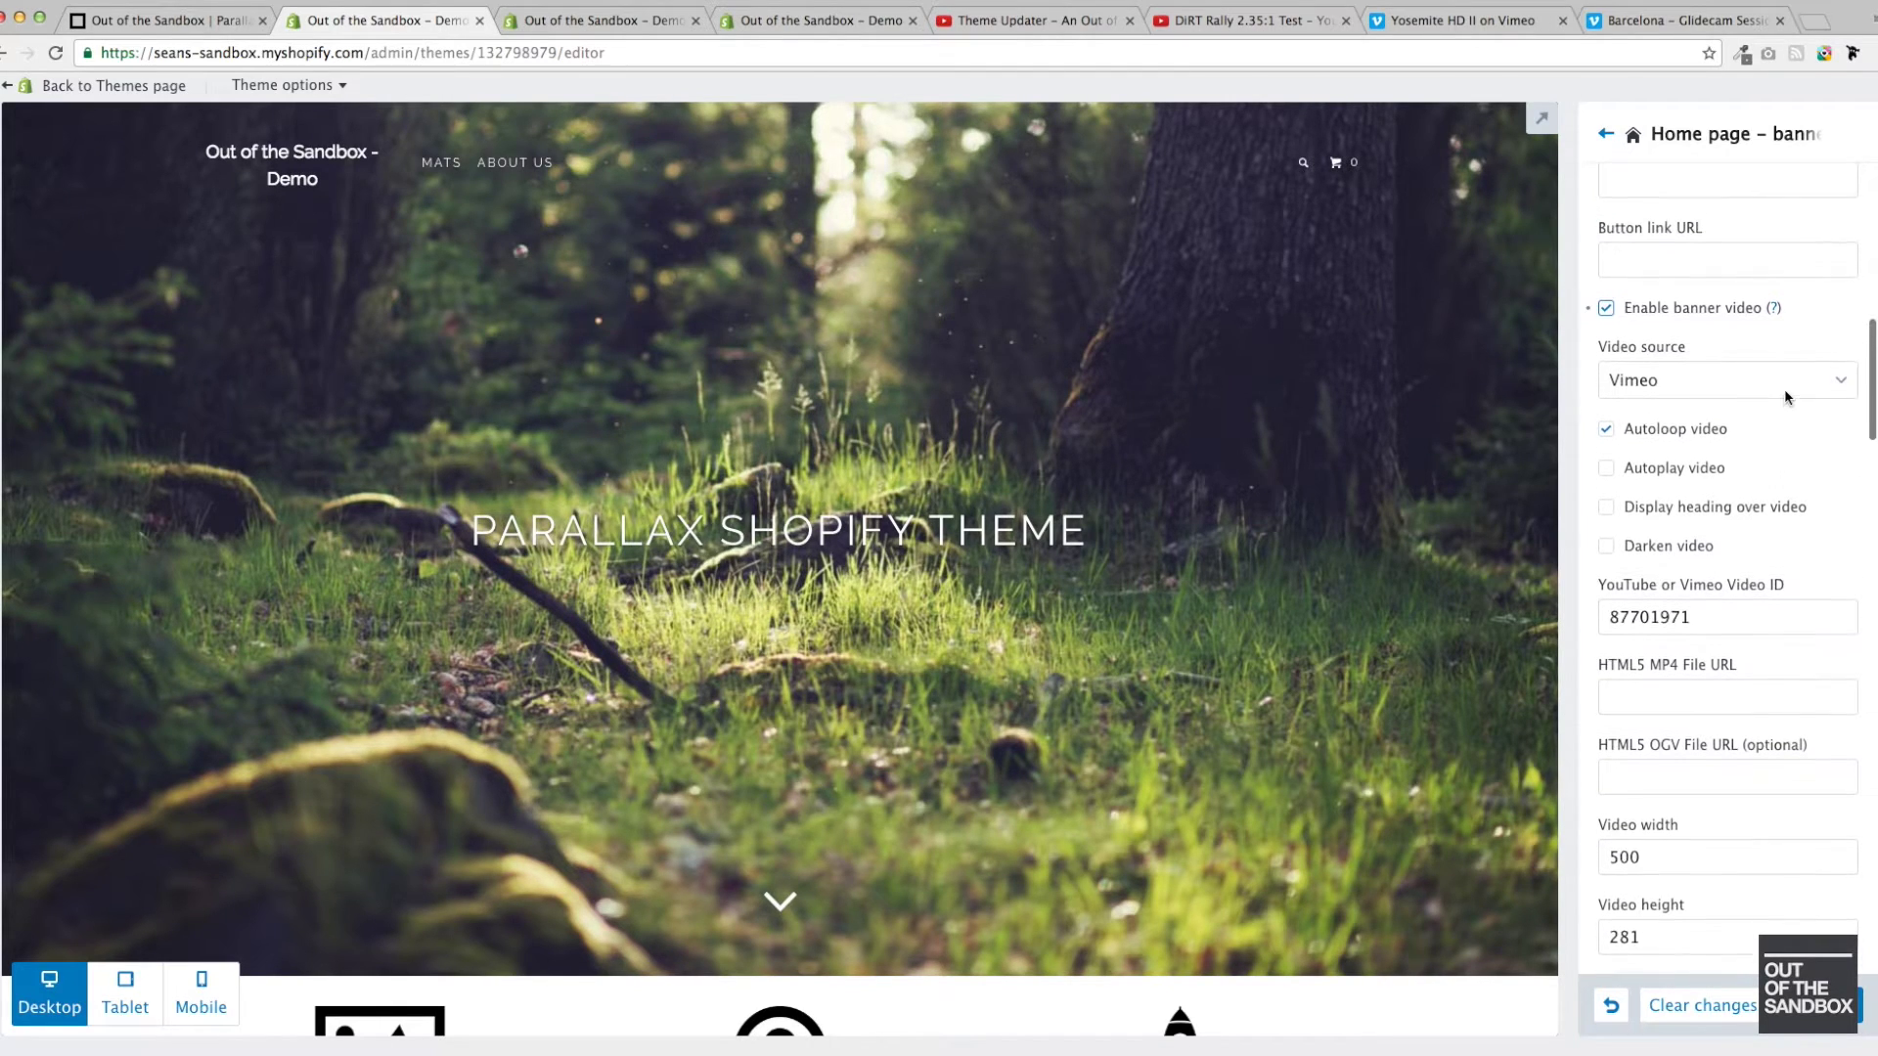
- Set the banner button text to 'Play Video' and play the video in the preview
click(1662, 242)
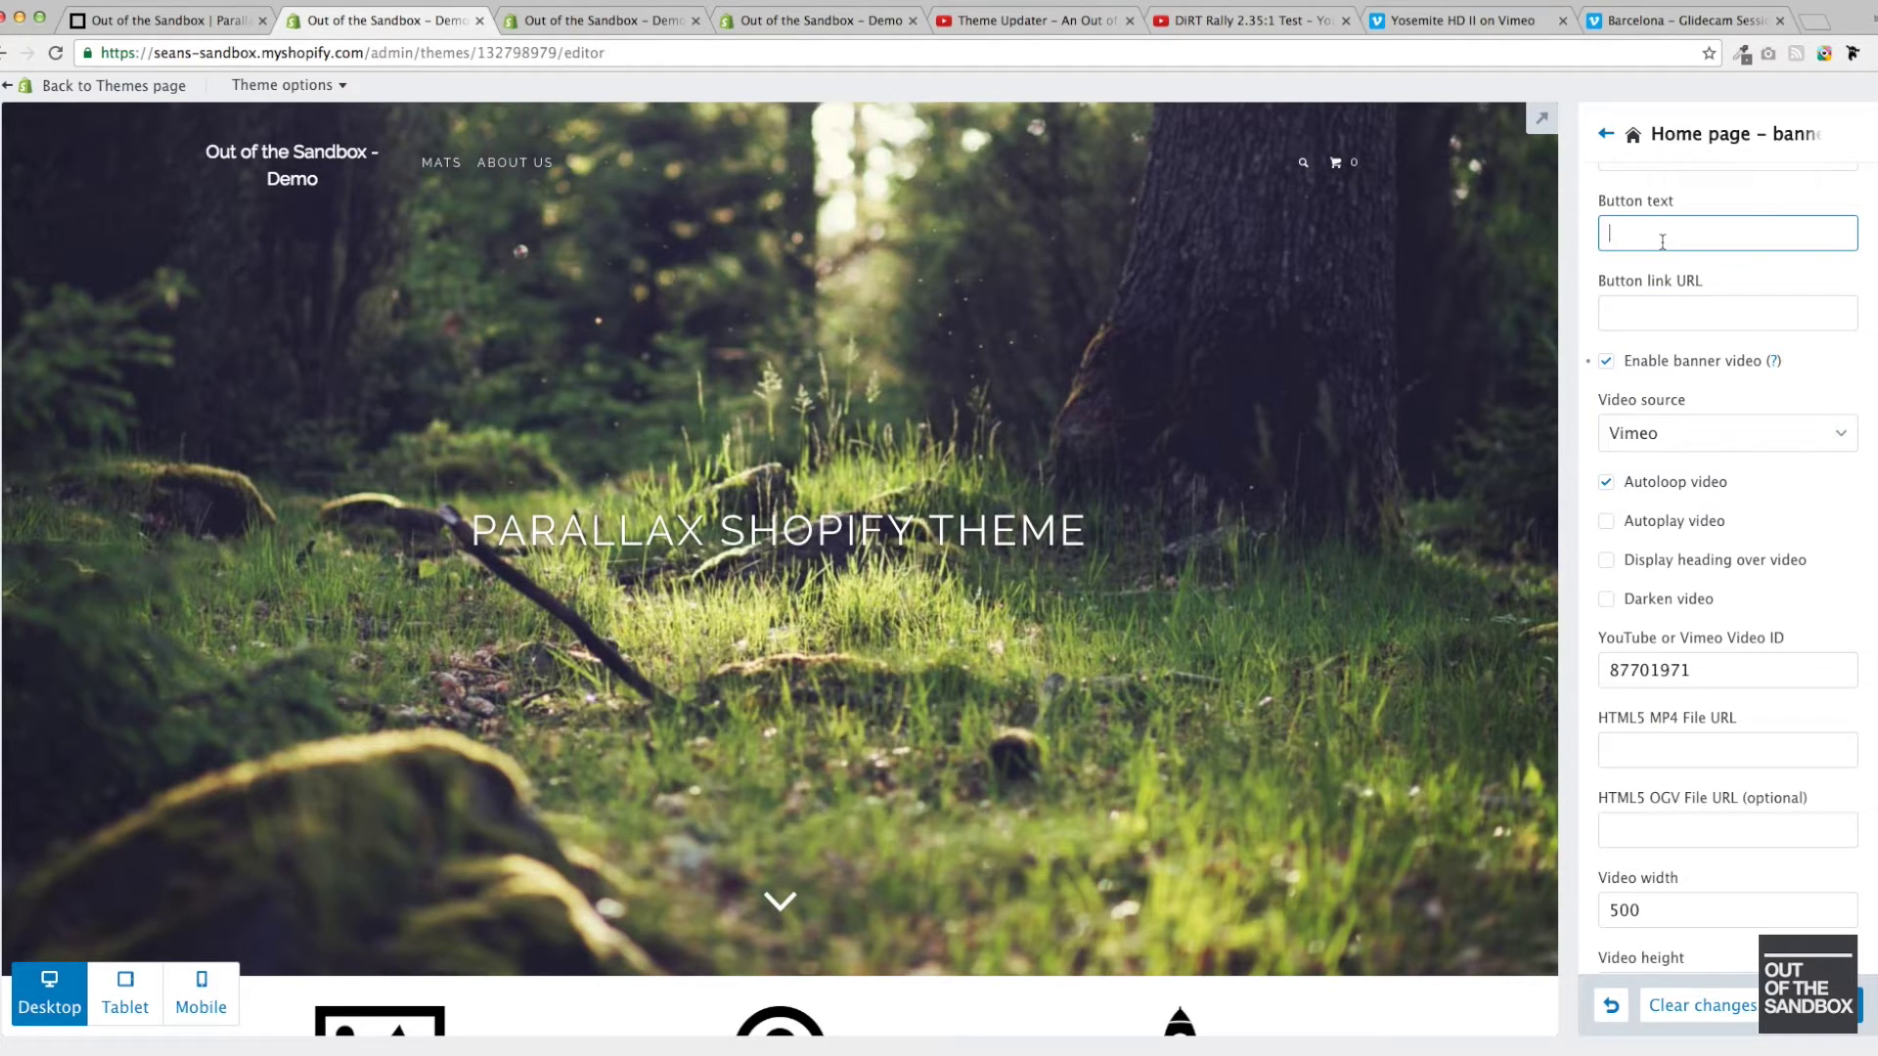
text(Play Video)
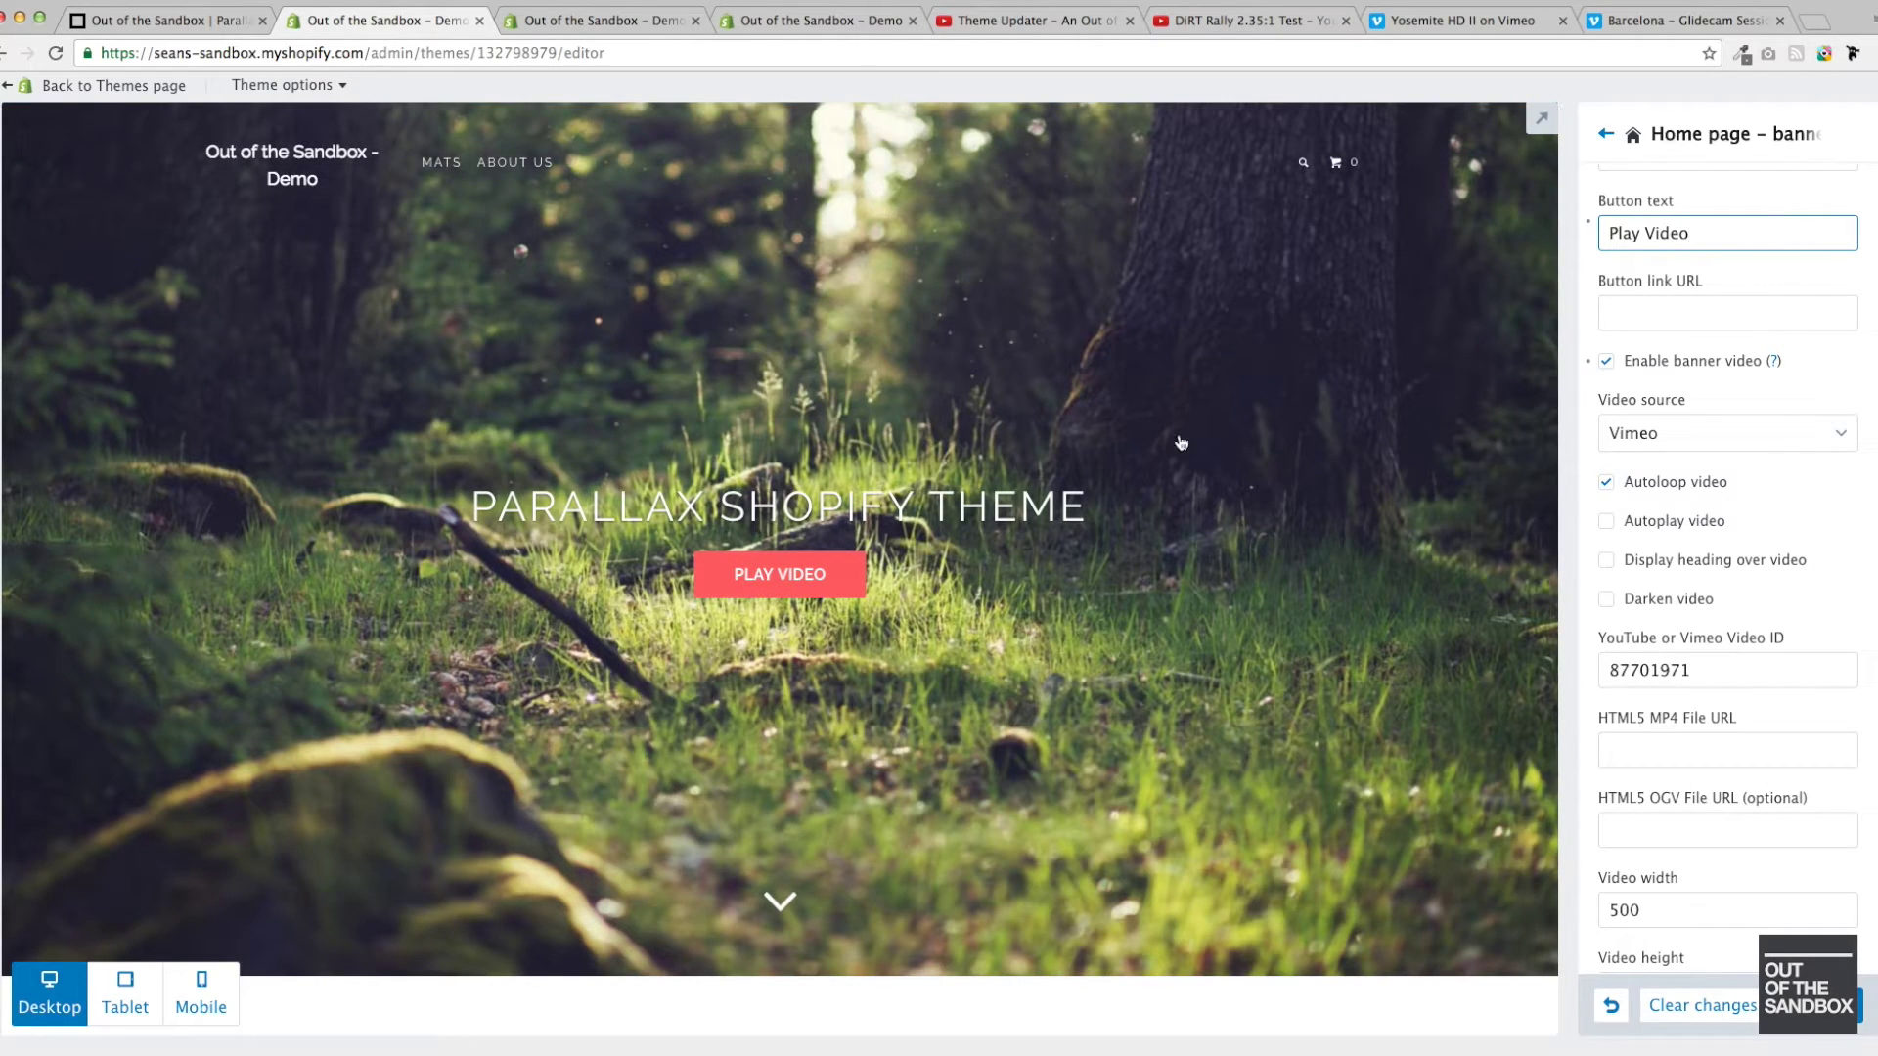
click(796, 585)
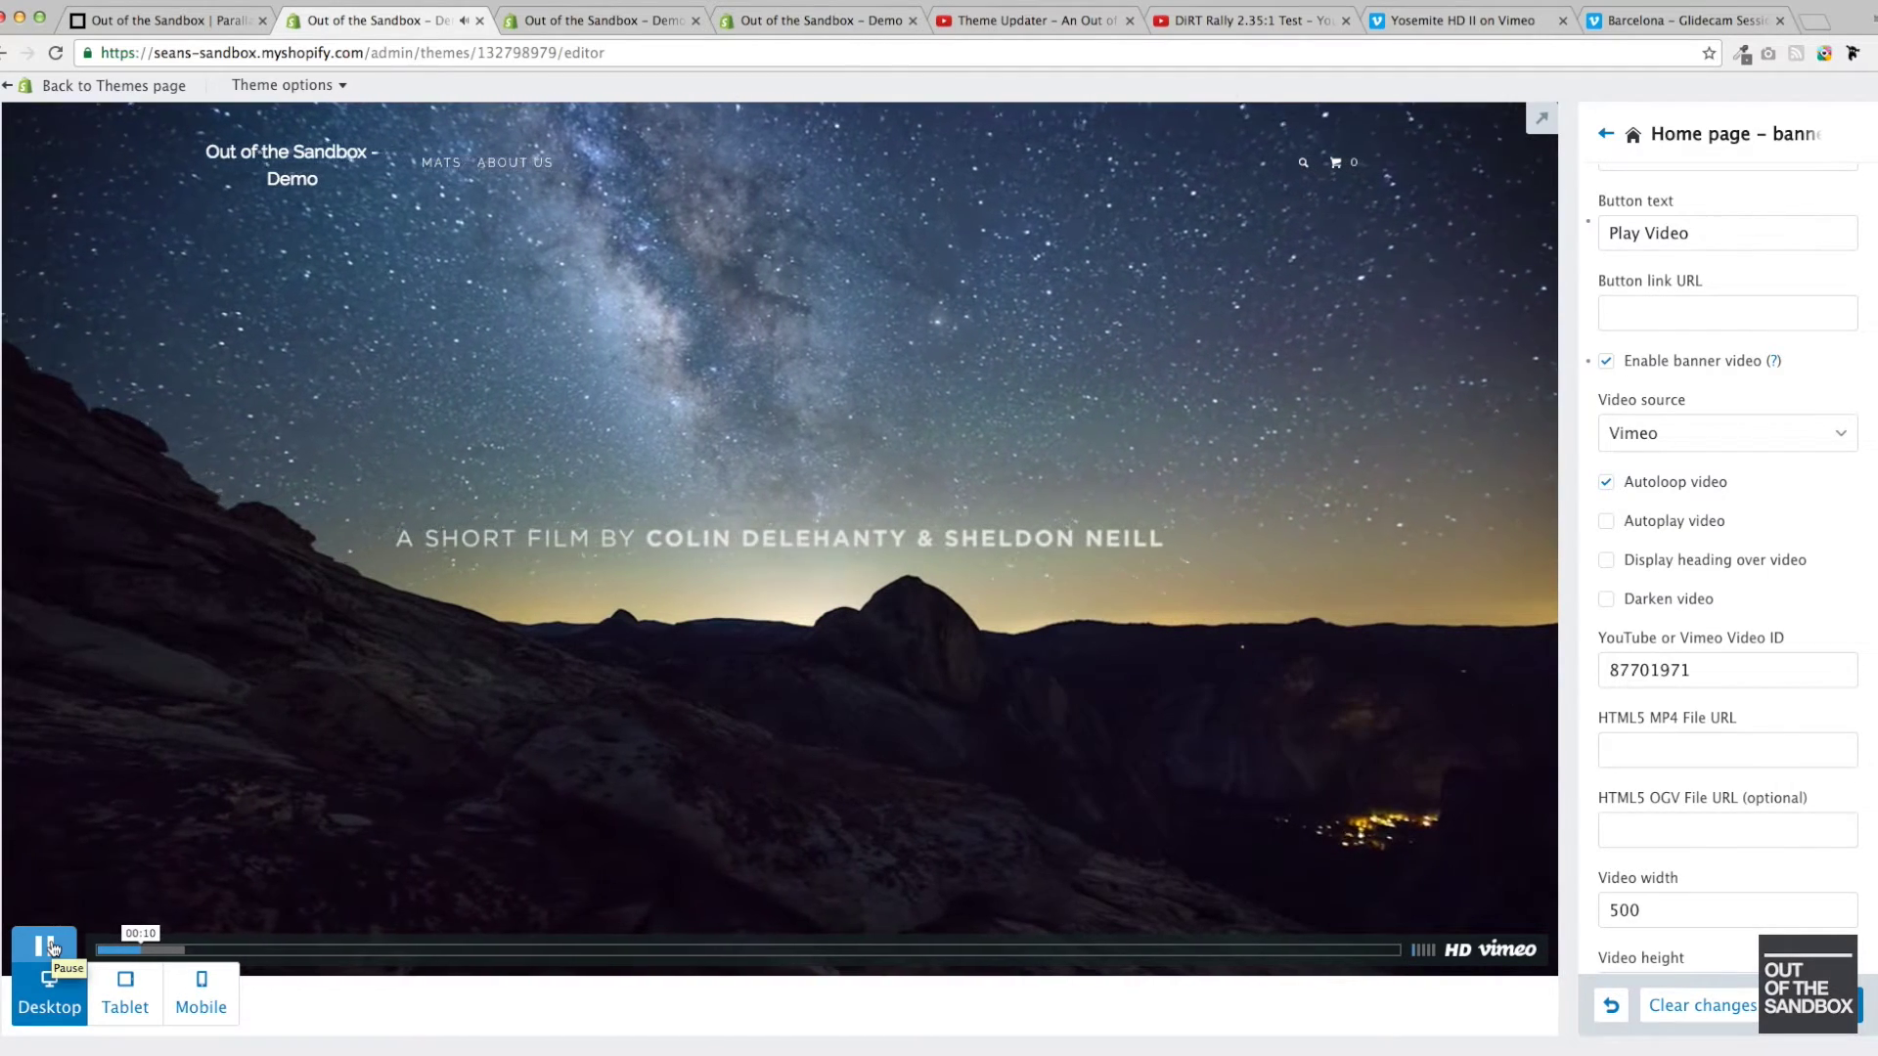
- Pause the Vimeo banner video and check the source options, keeping Vimeo selected
click(52, 947)
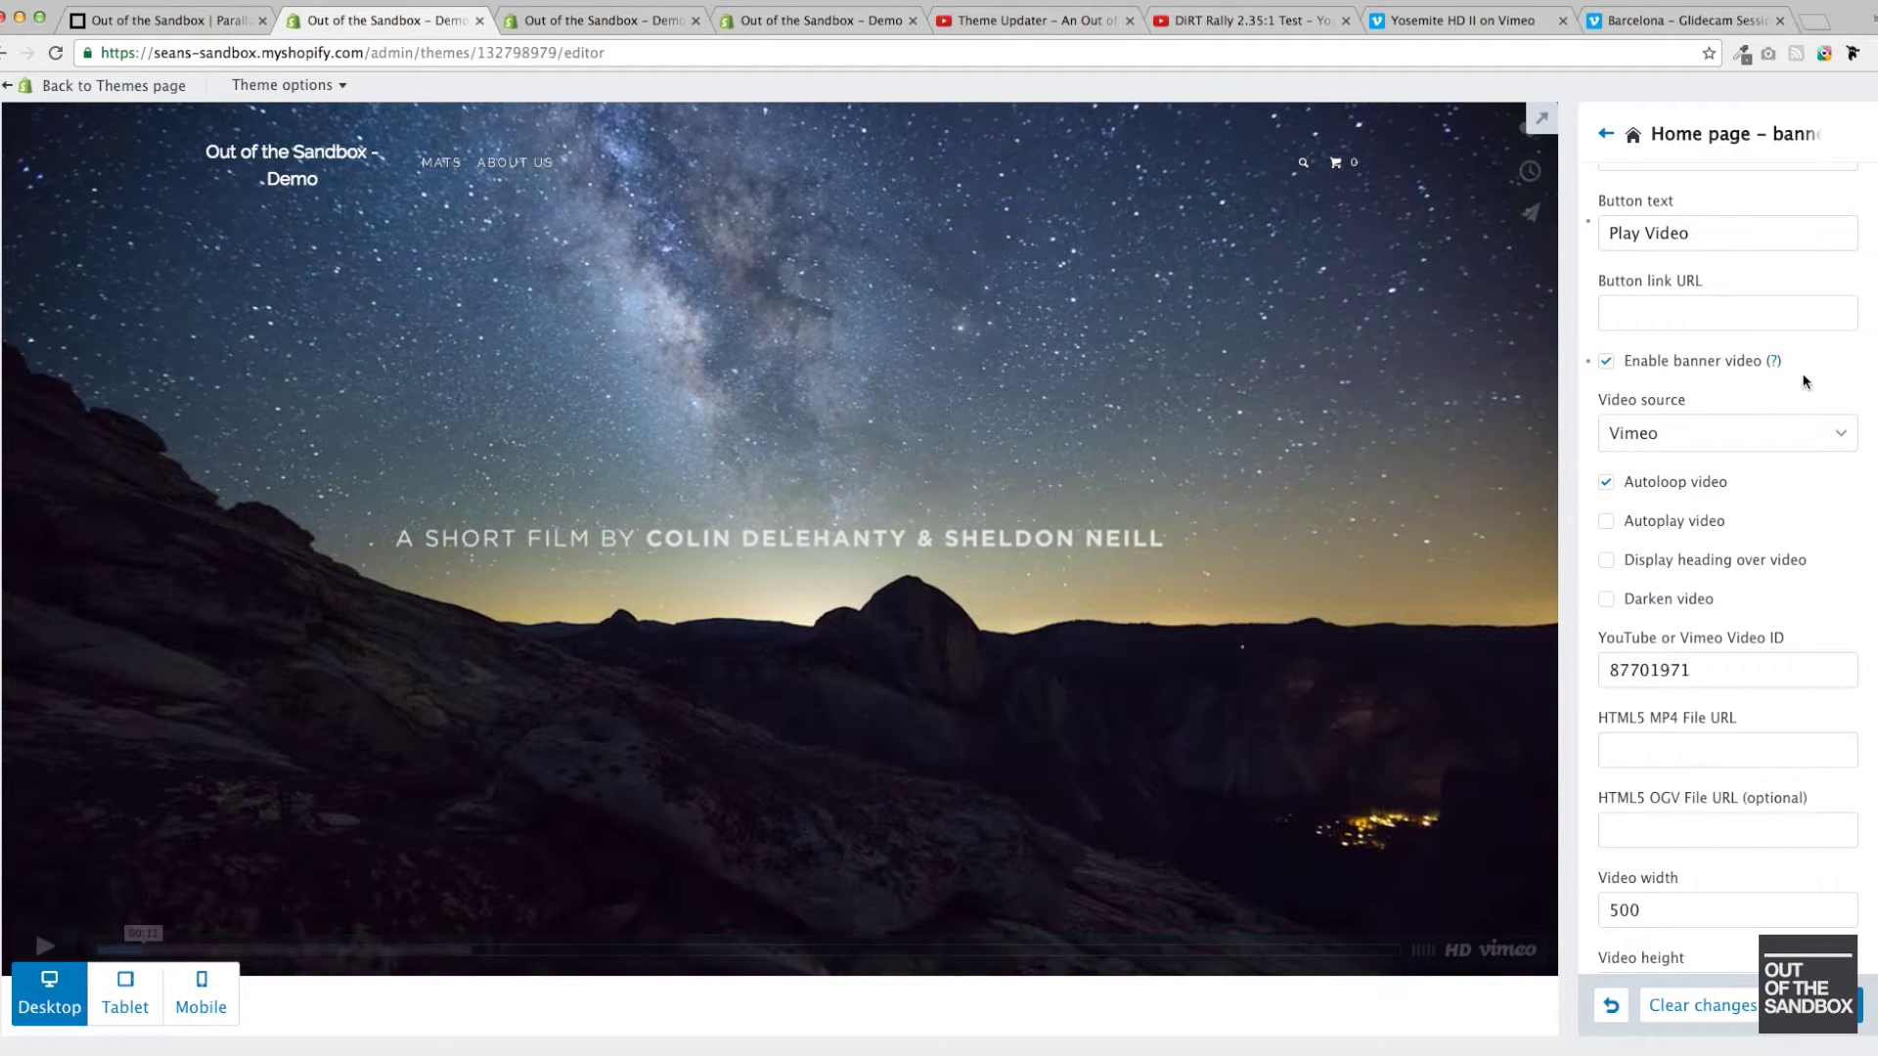
scroll(1817, 383, down, 3)
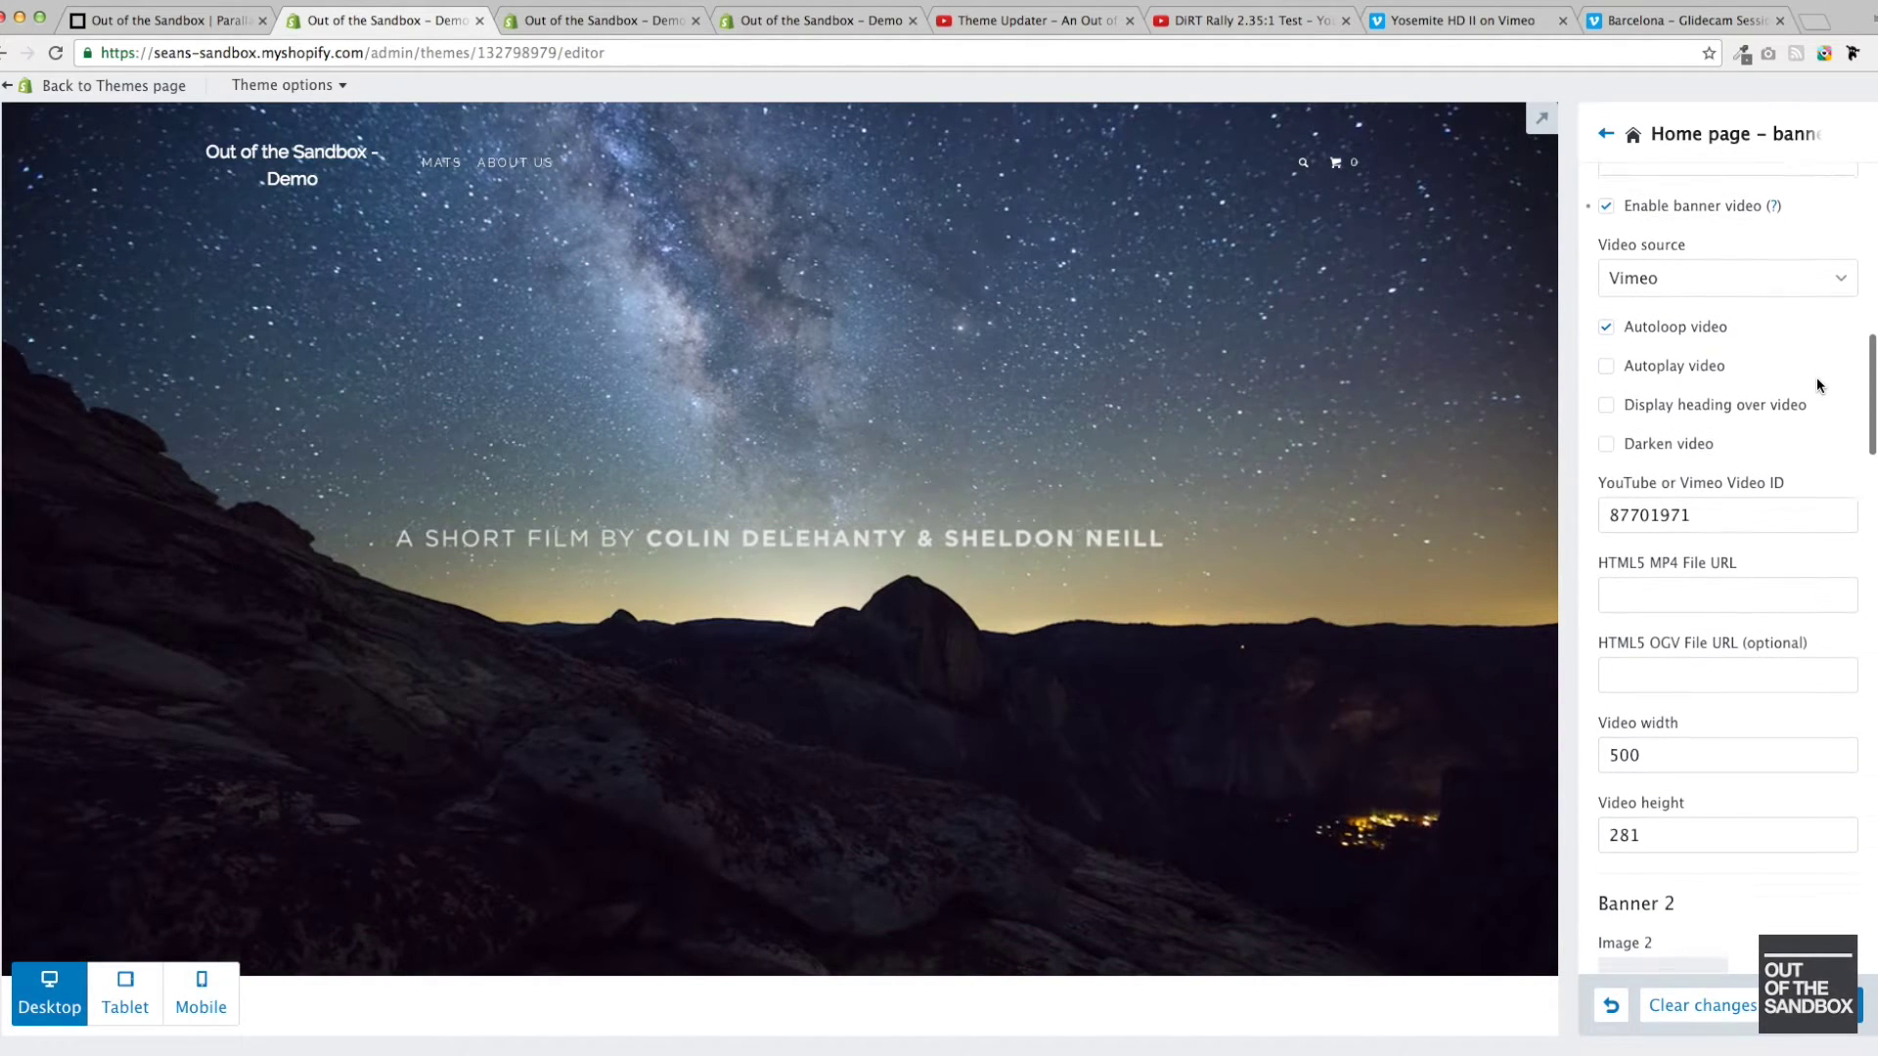
click(1838, 282)
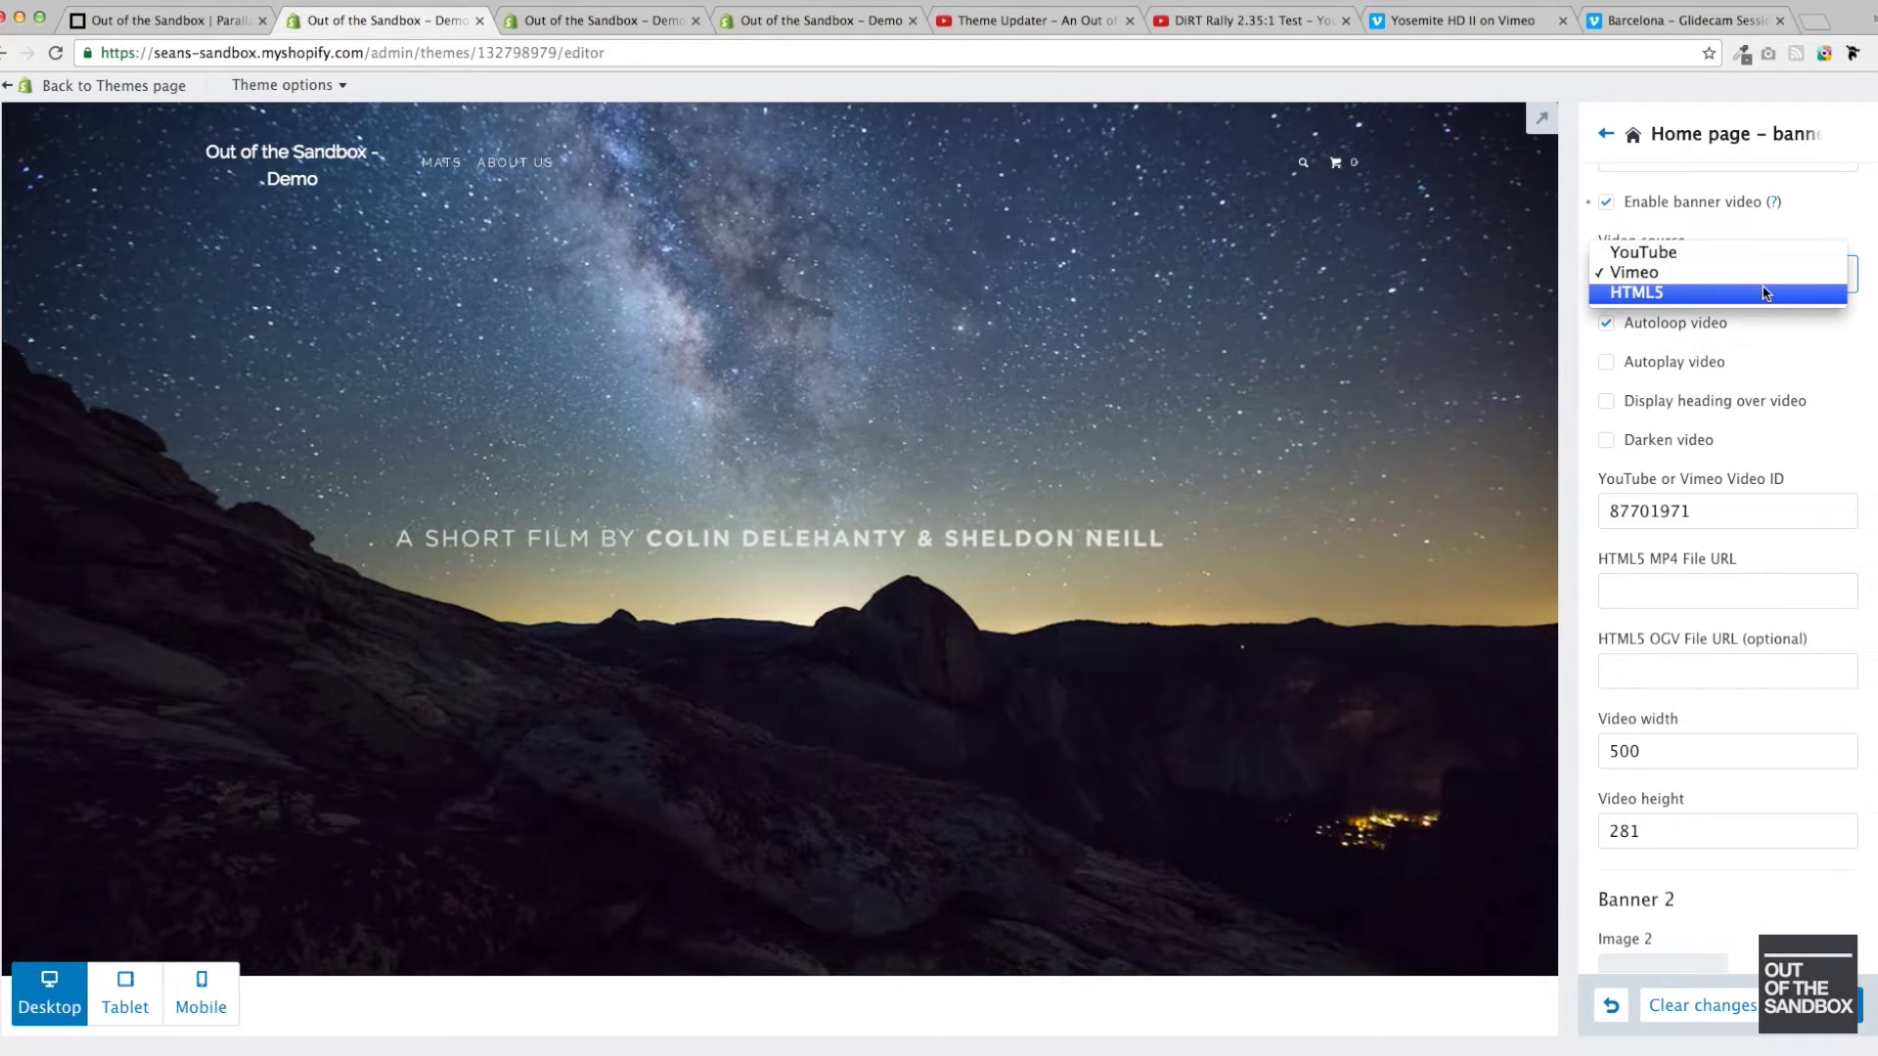
click(1686, 266)
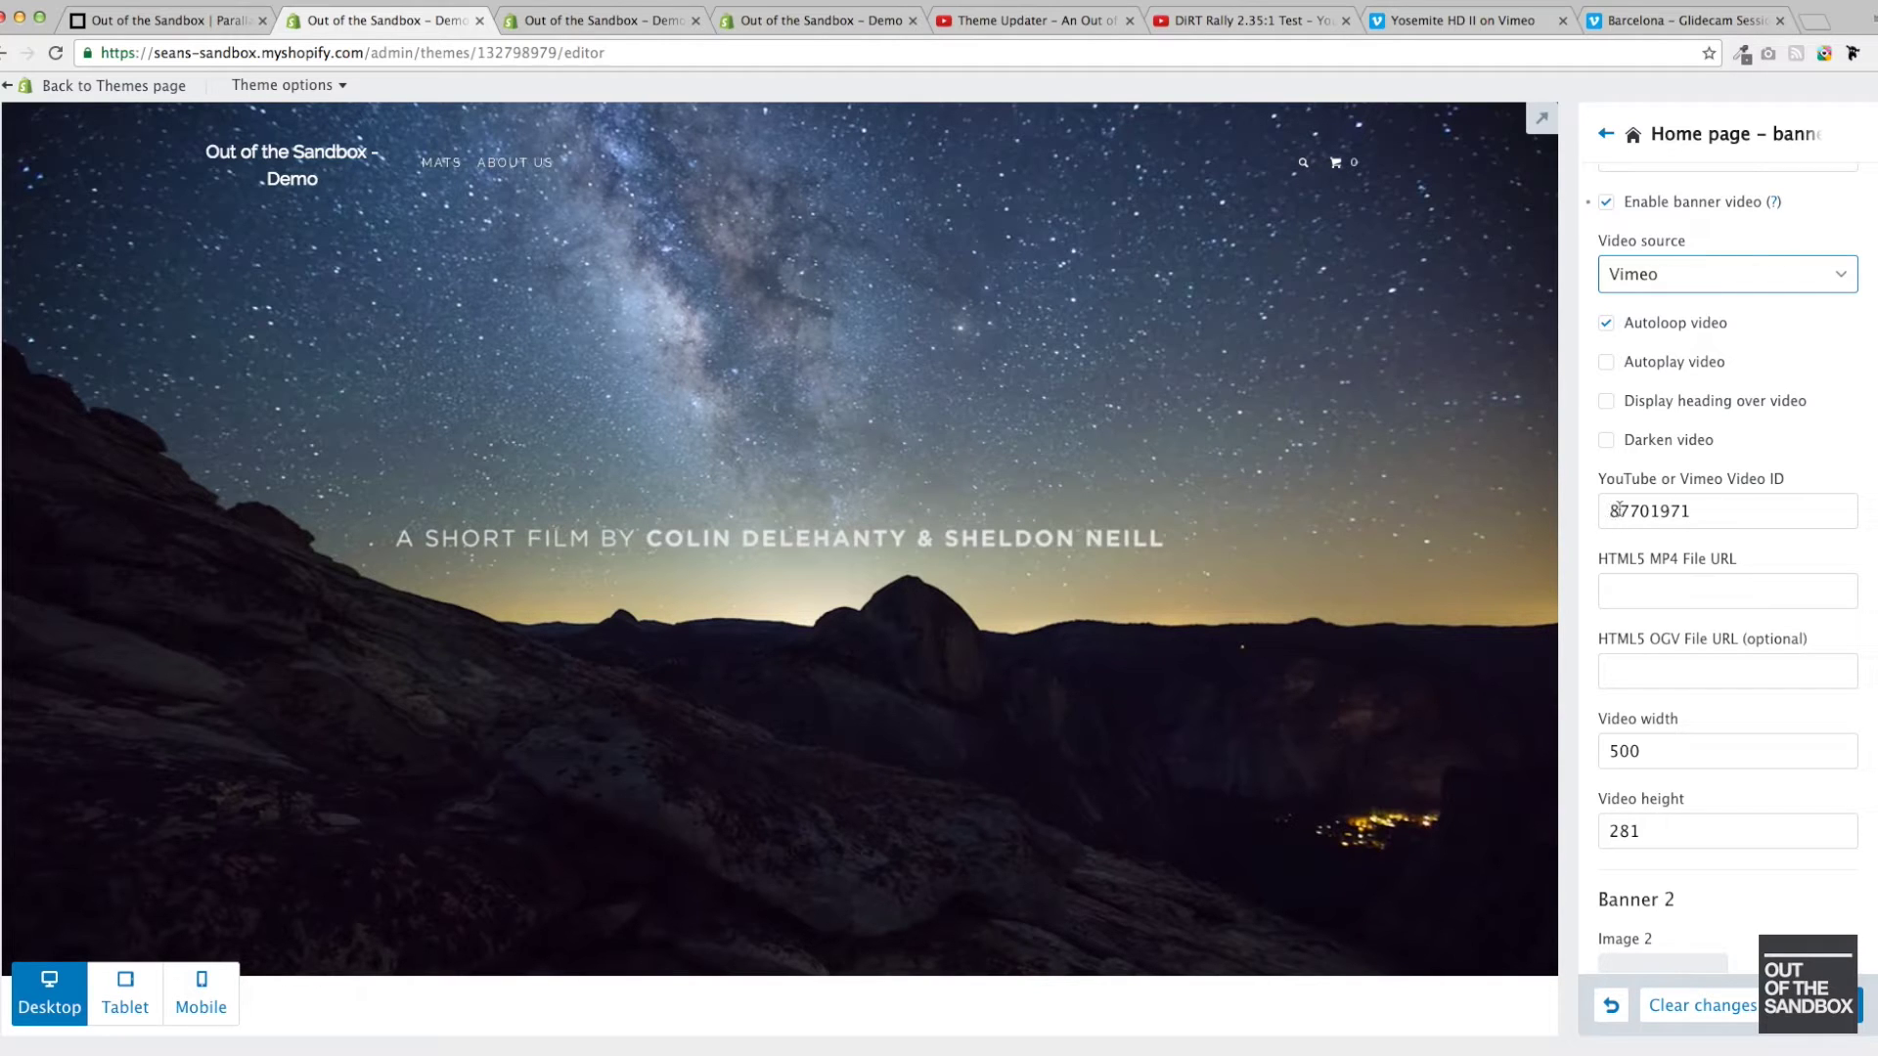
- Select the Yosemite HD II video ID 87701971 in the Vimeo address, then go to YouTube
click(1477, 18)
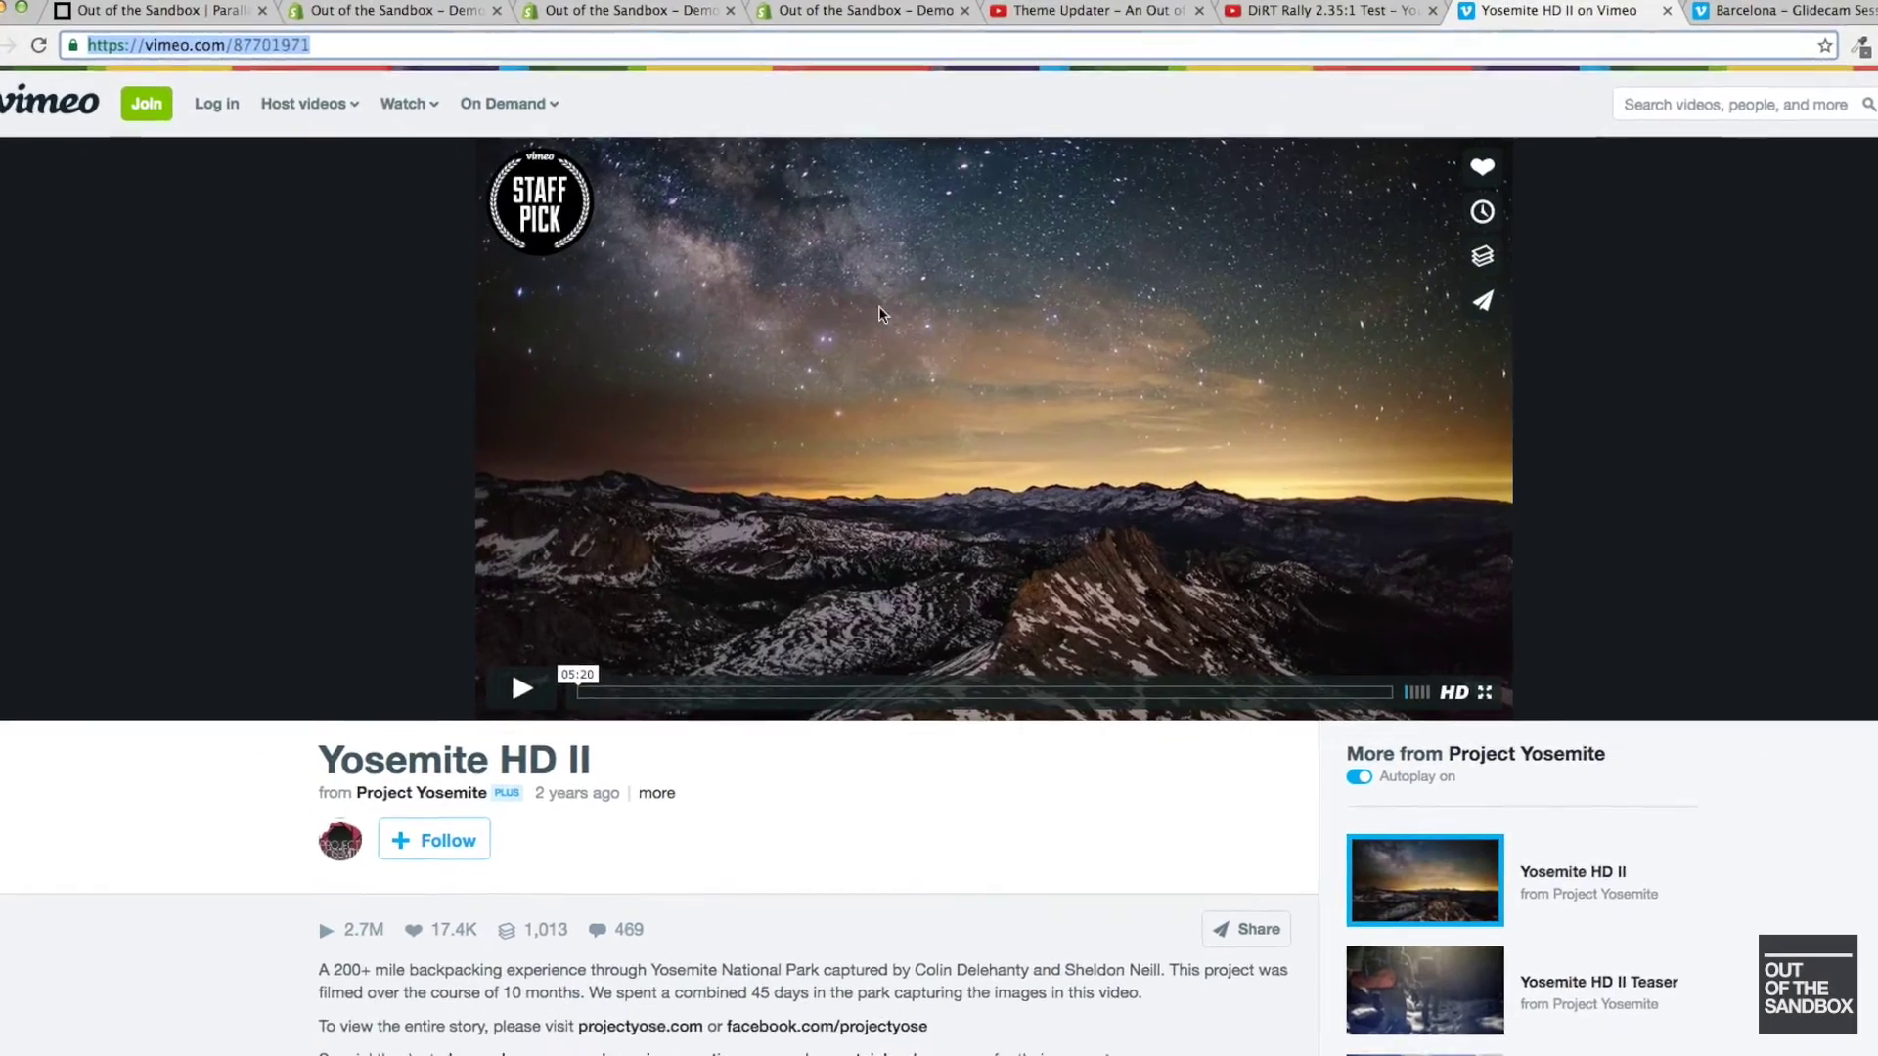
click(337, 48)
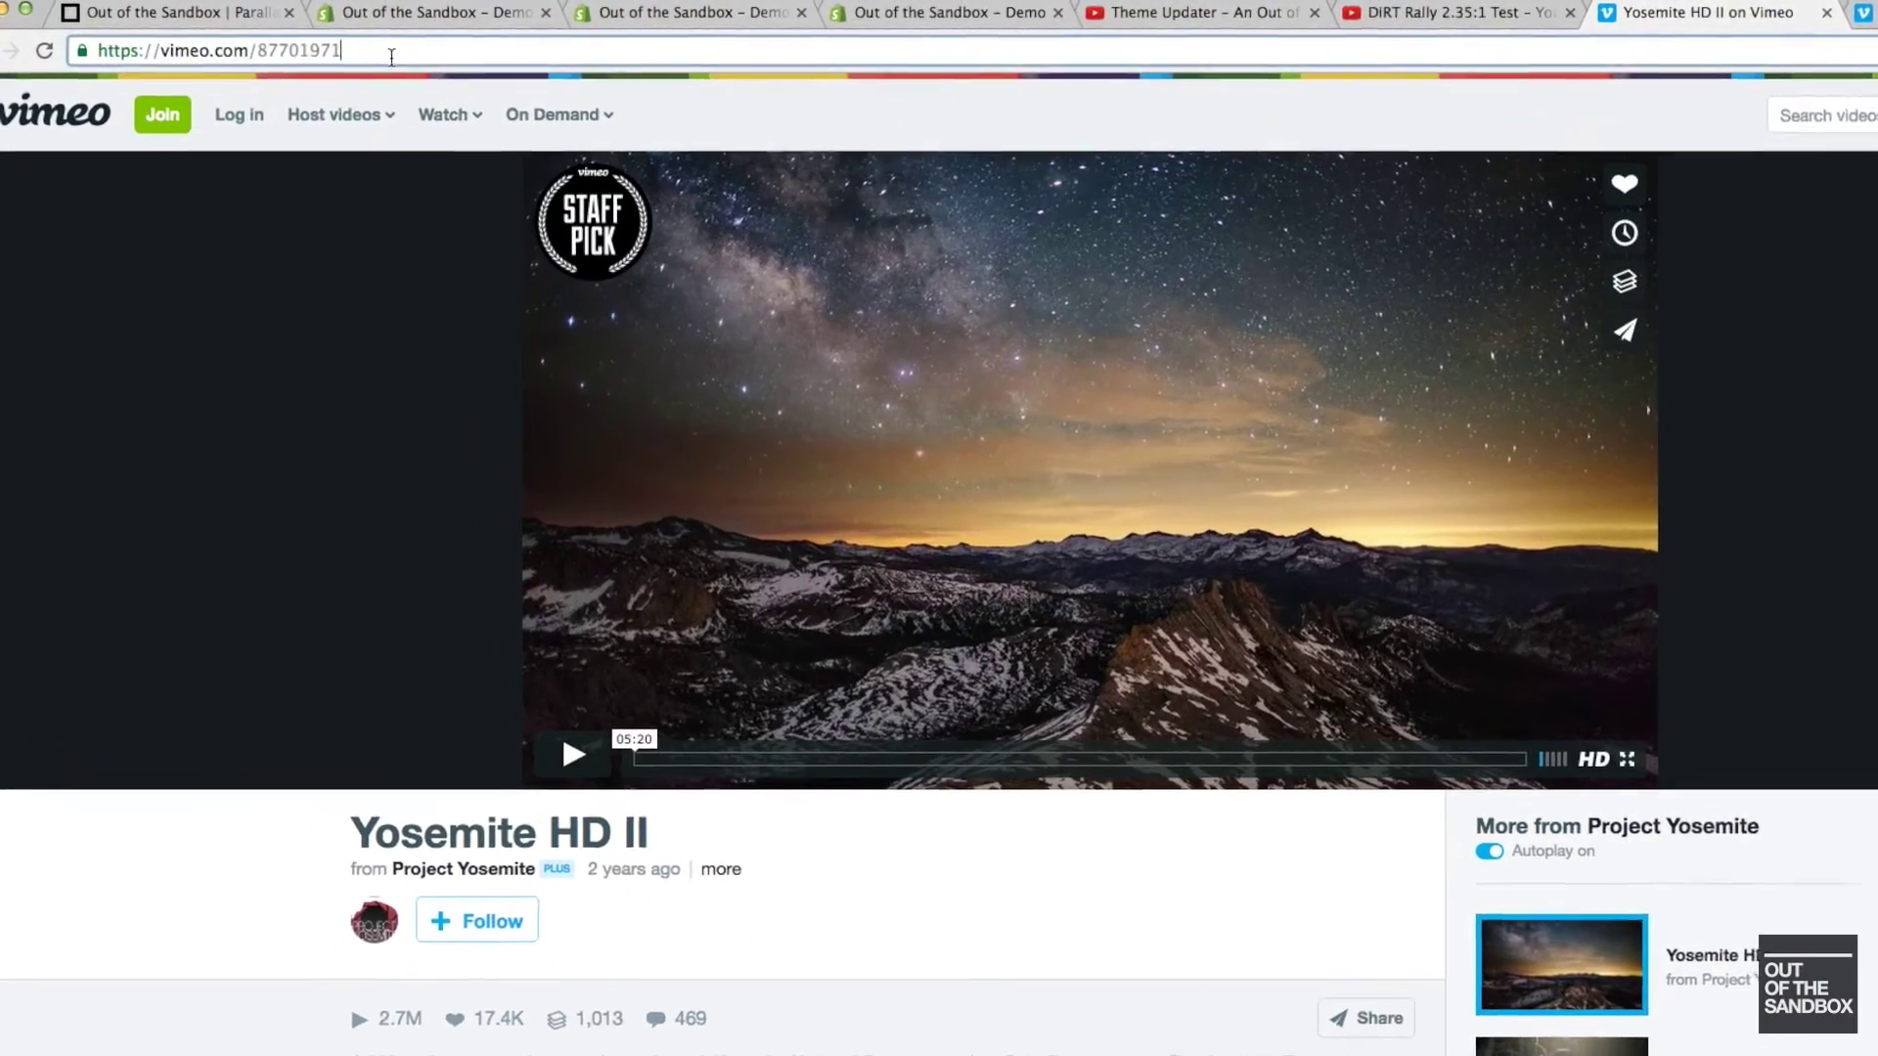
double_click(297, 54)
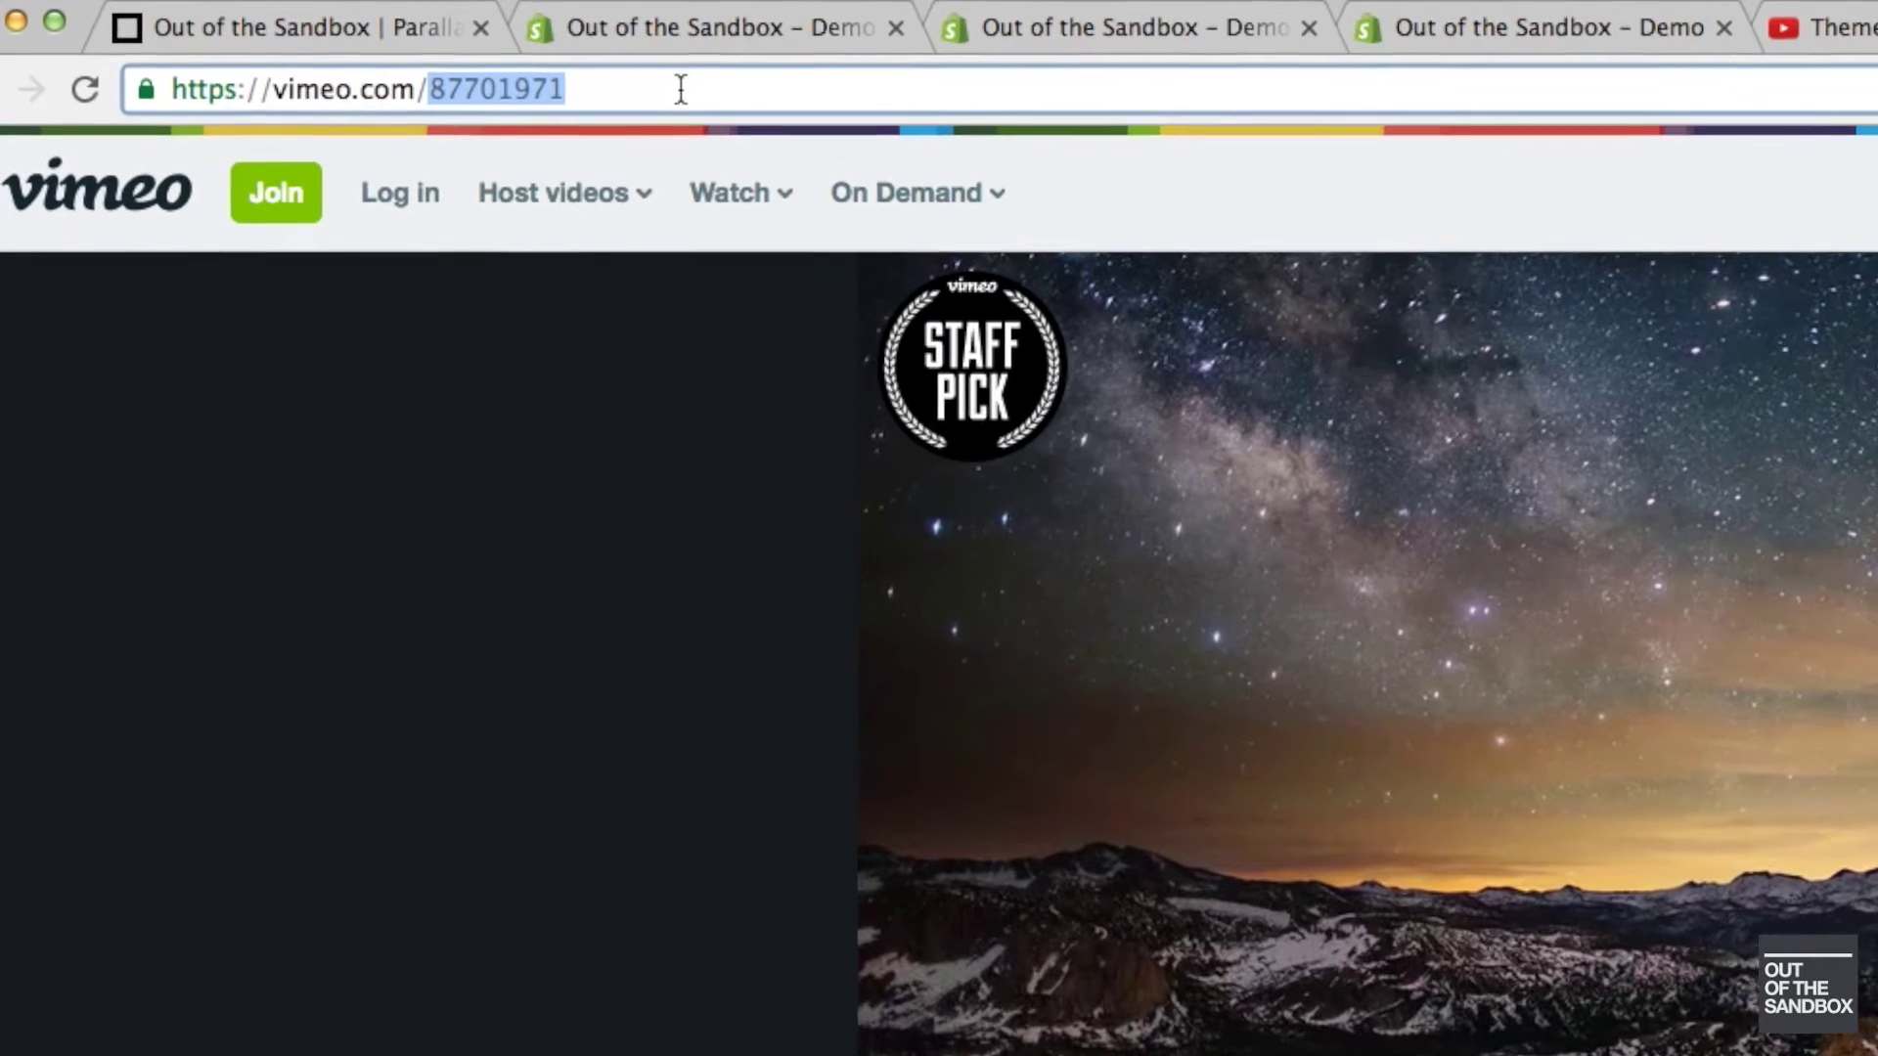
click(818, 29)
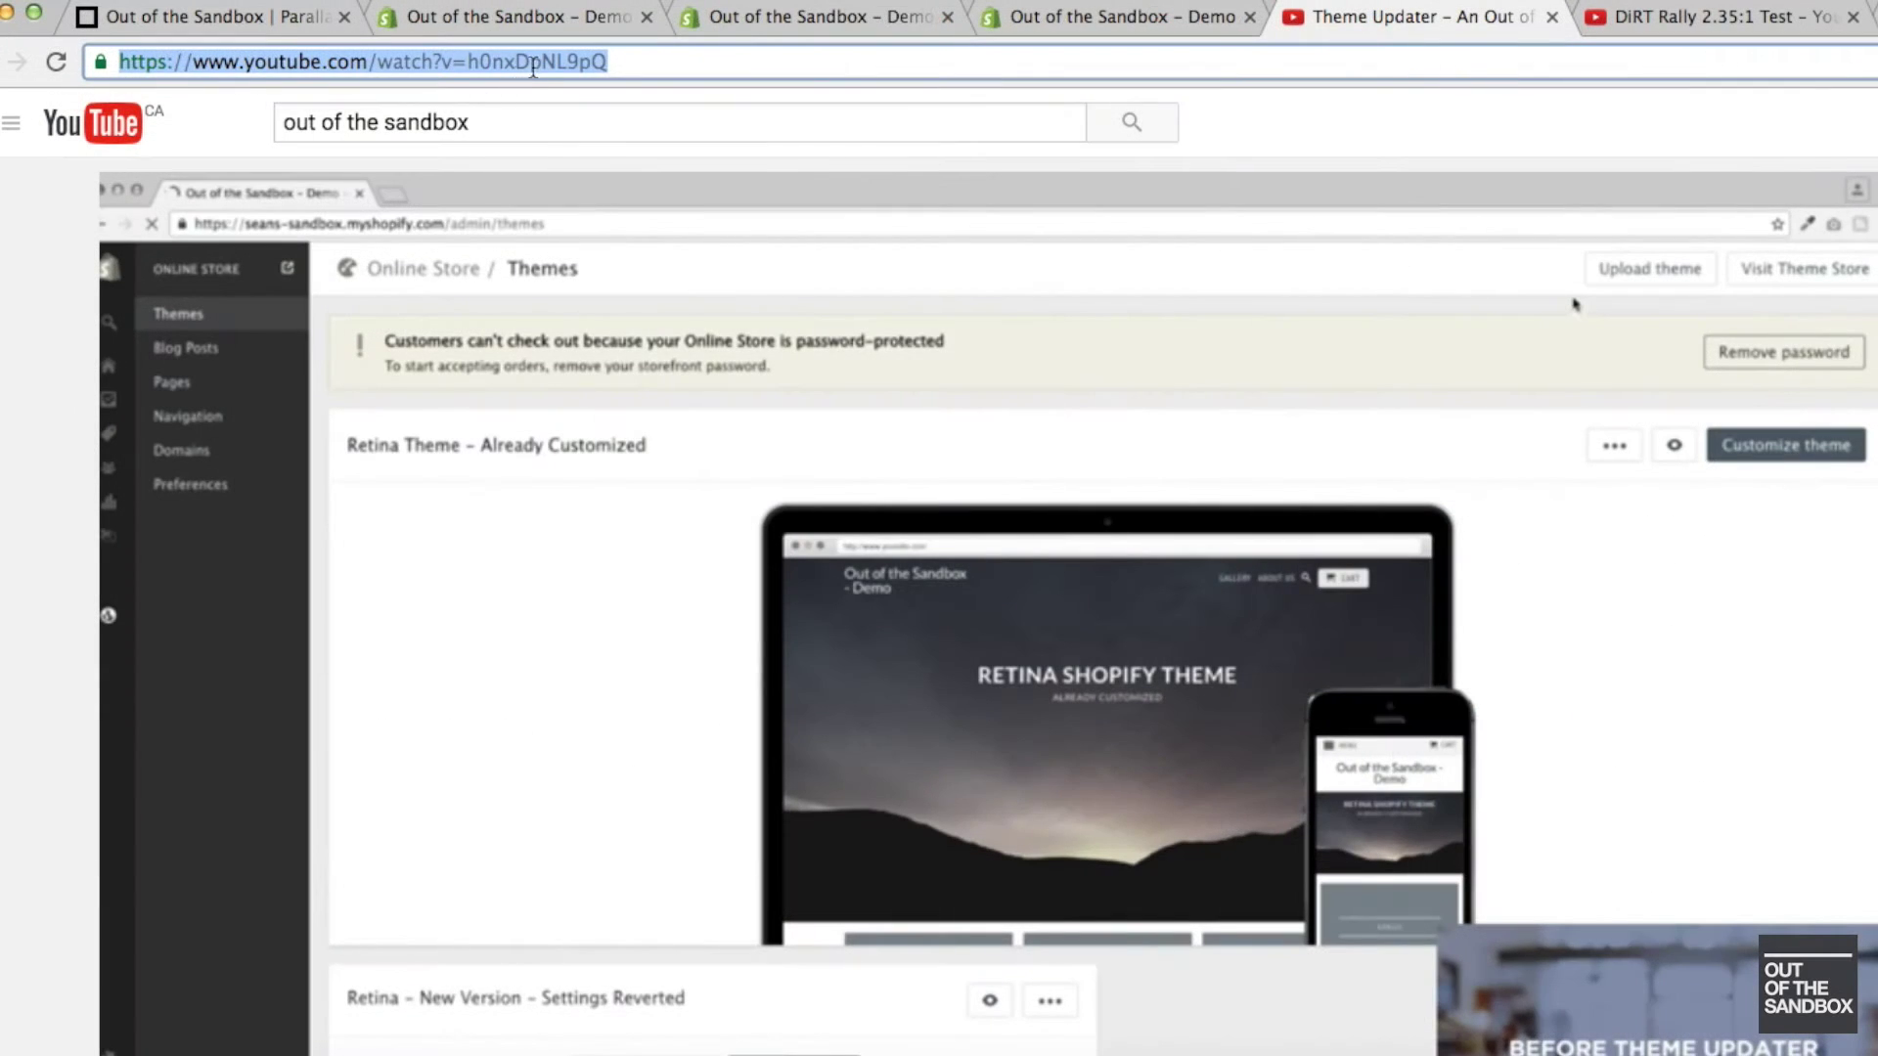
- Select the Theme Updater video ID h0nxDpNL9pQ at the end of the YouTube address
click(660, 61)
drag(661, 61, 467, 65)
key(super+c)
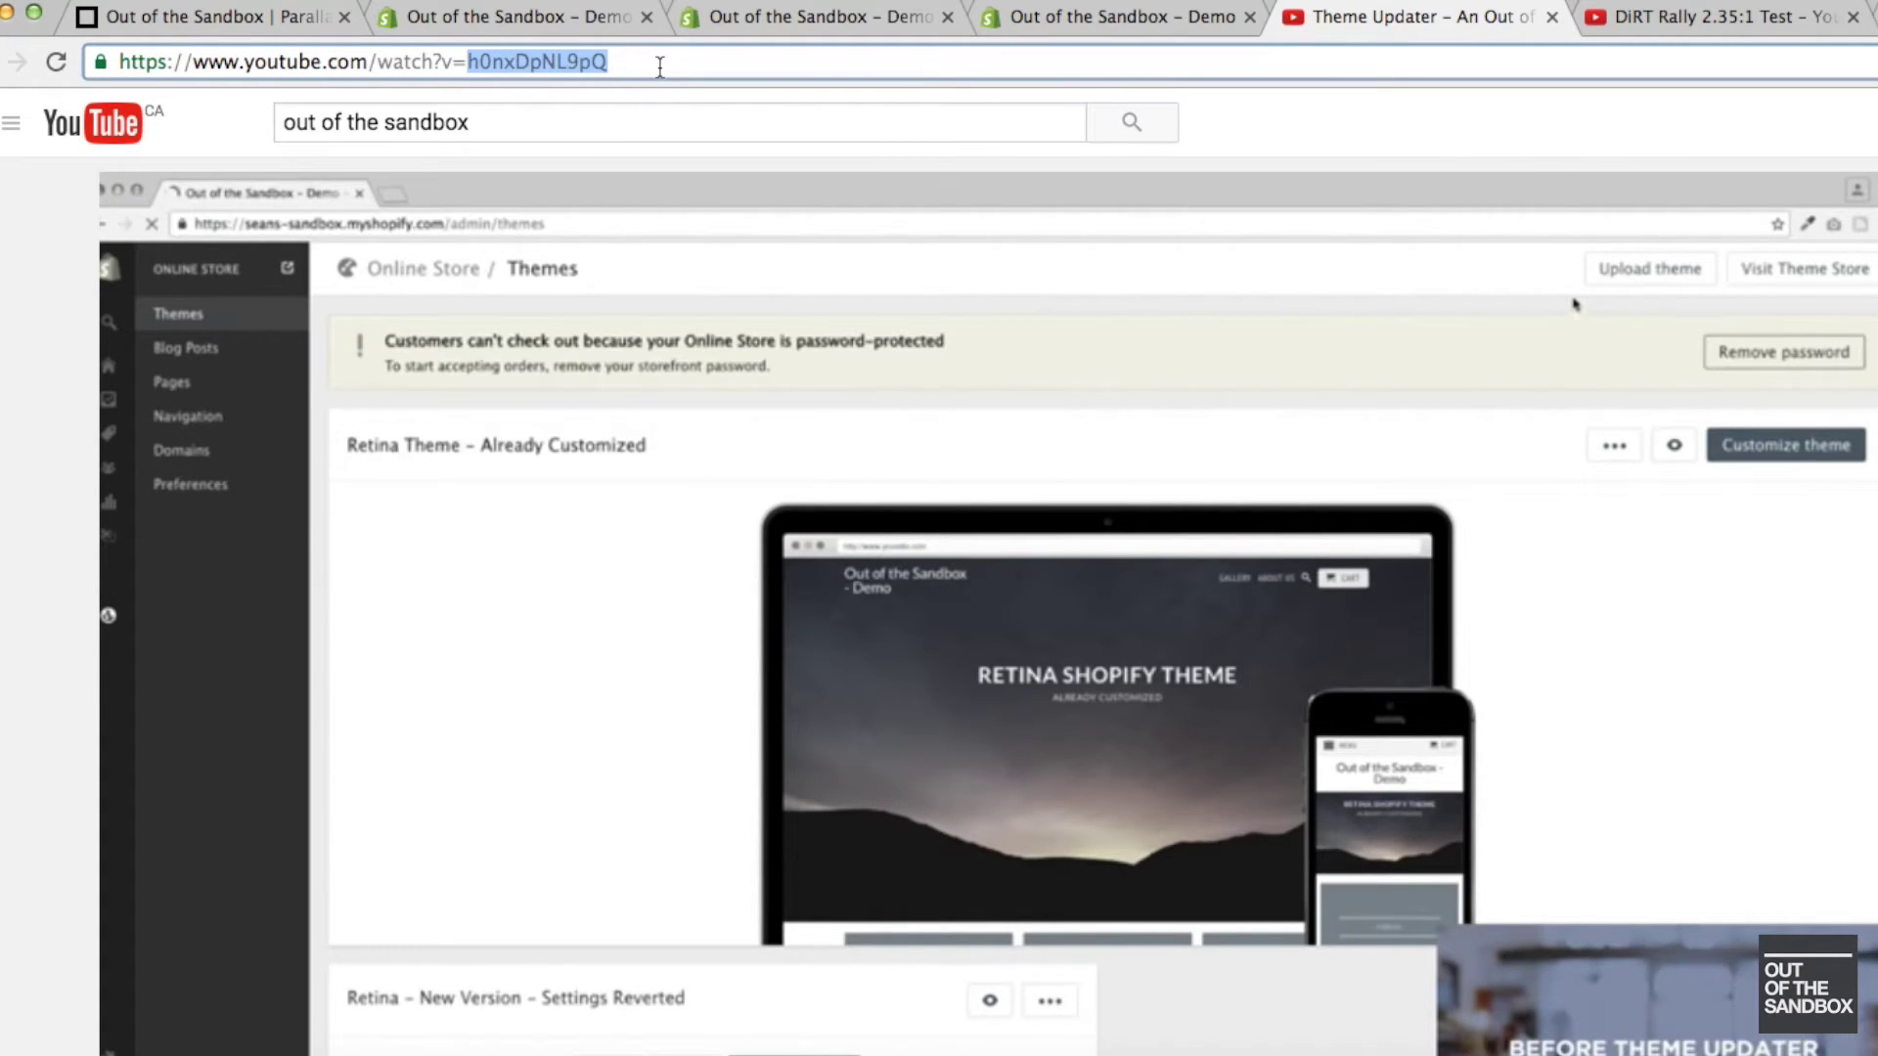
- Replace Vimeo ID 87701971 with YouTube ID h0nxDpNL9pQ and set the video source to YouTube
click(511, 16)
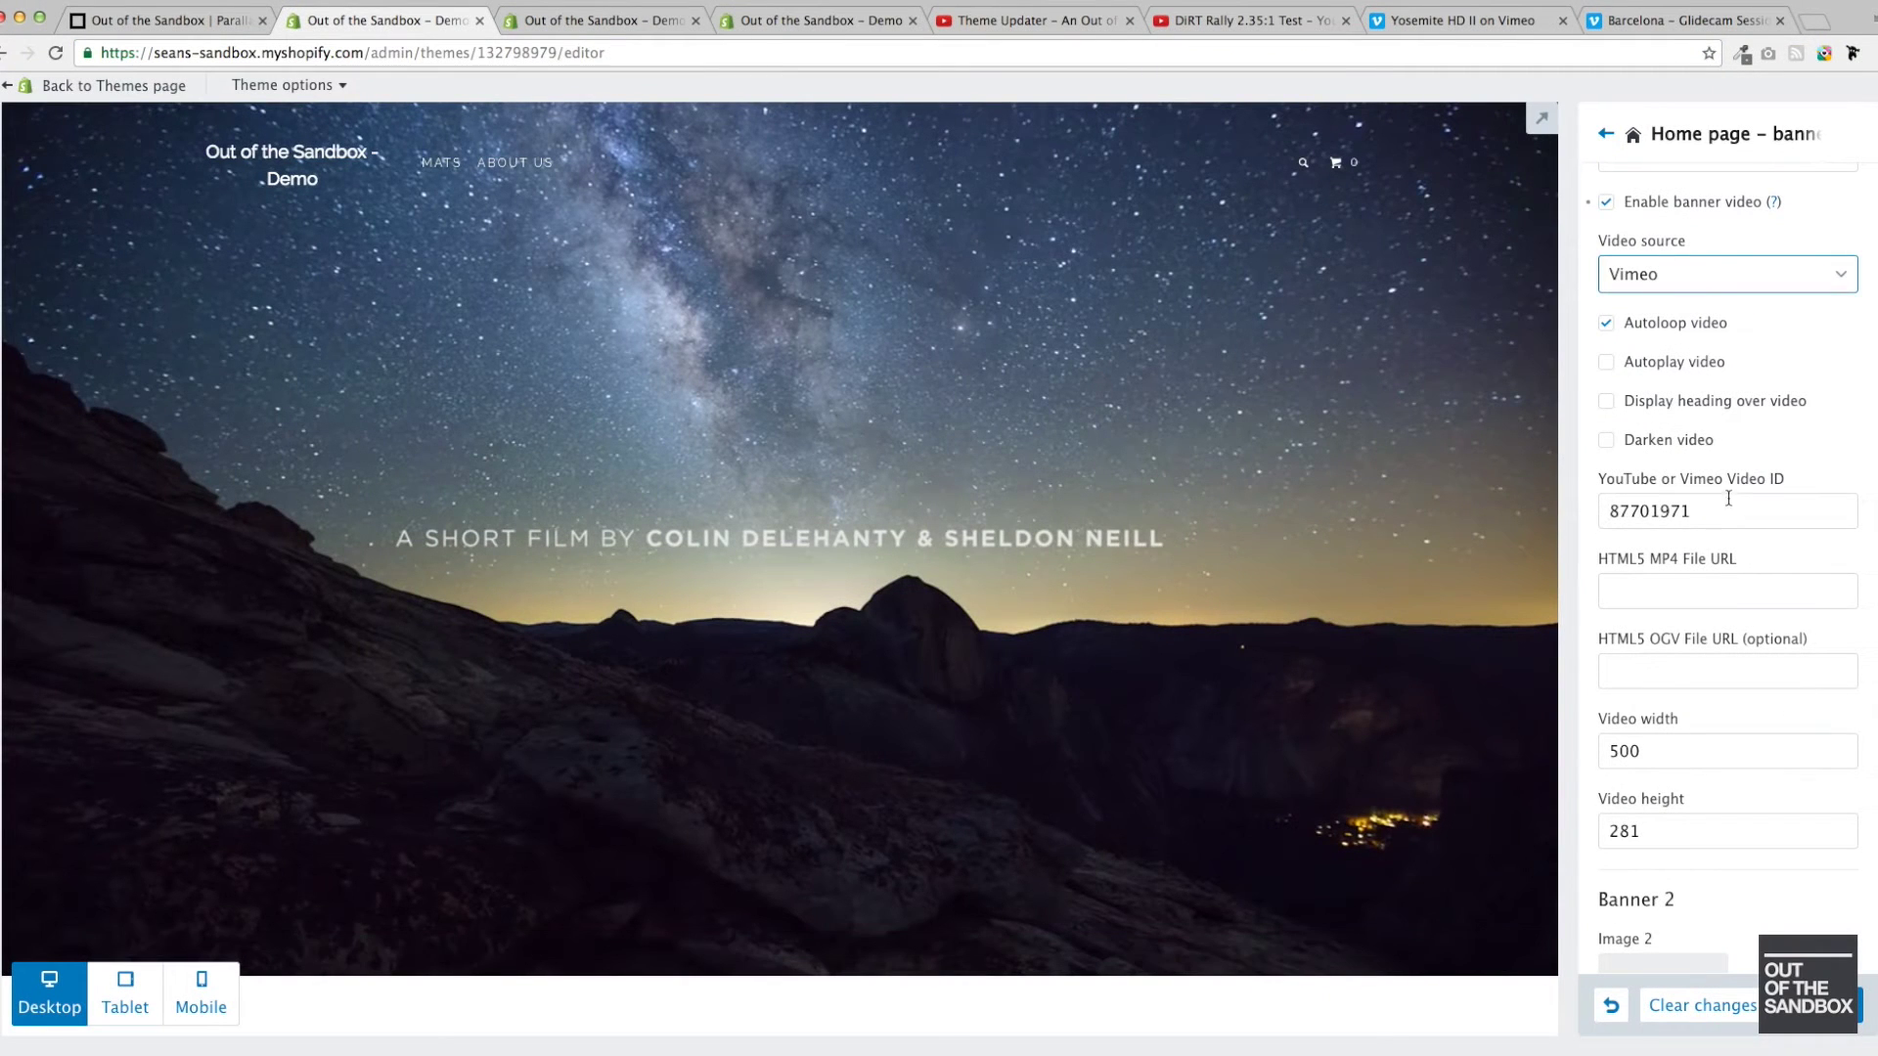
double_click(1728, 499)
key(super+v)
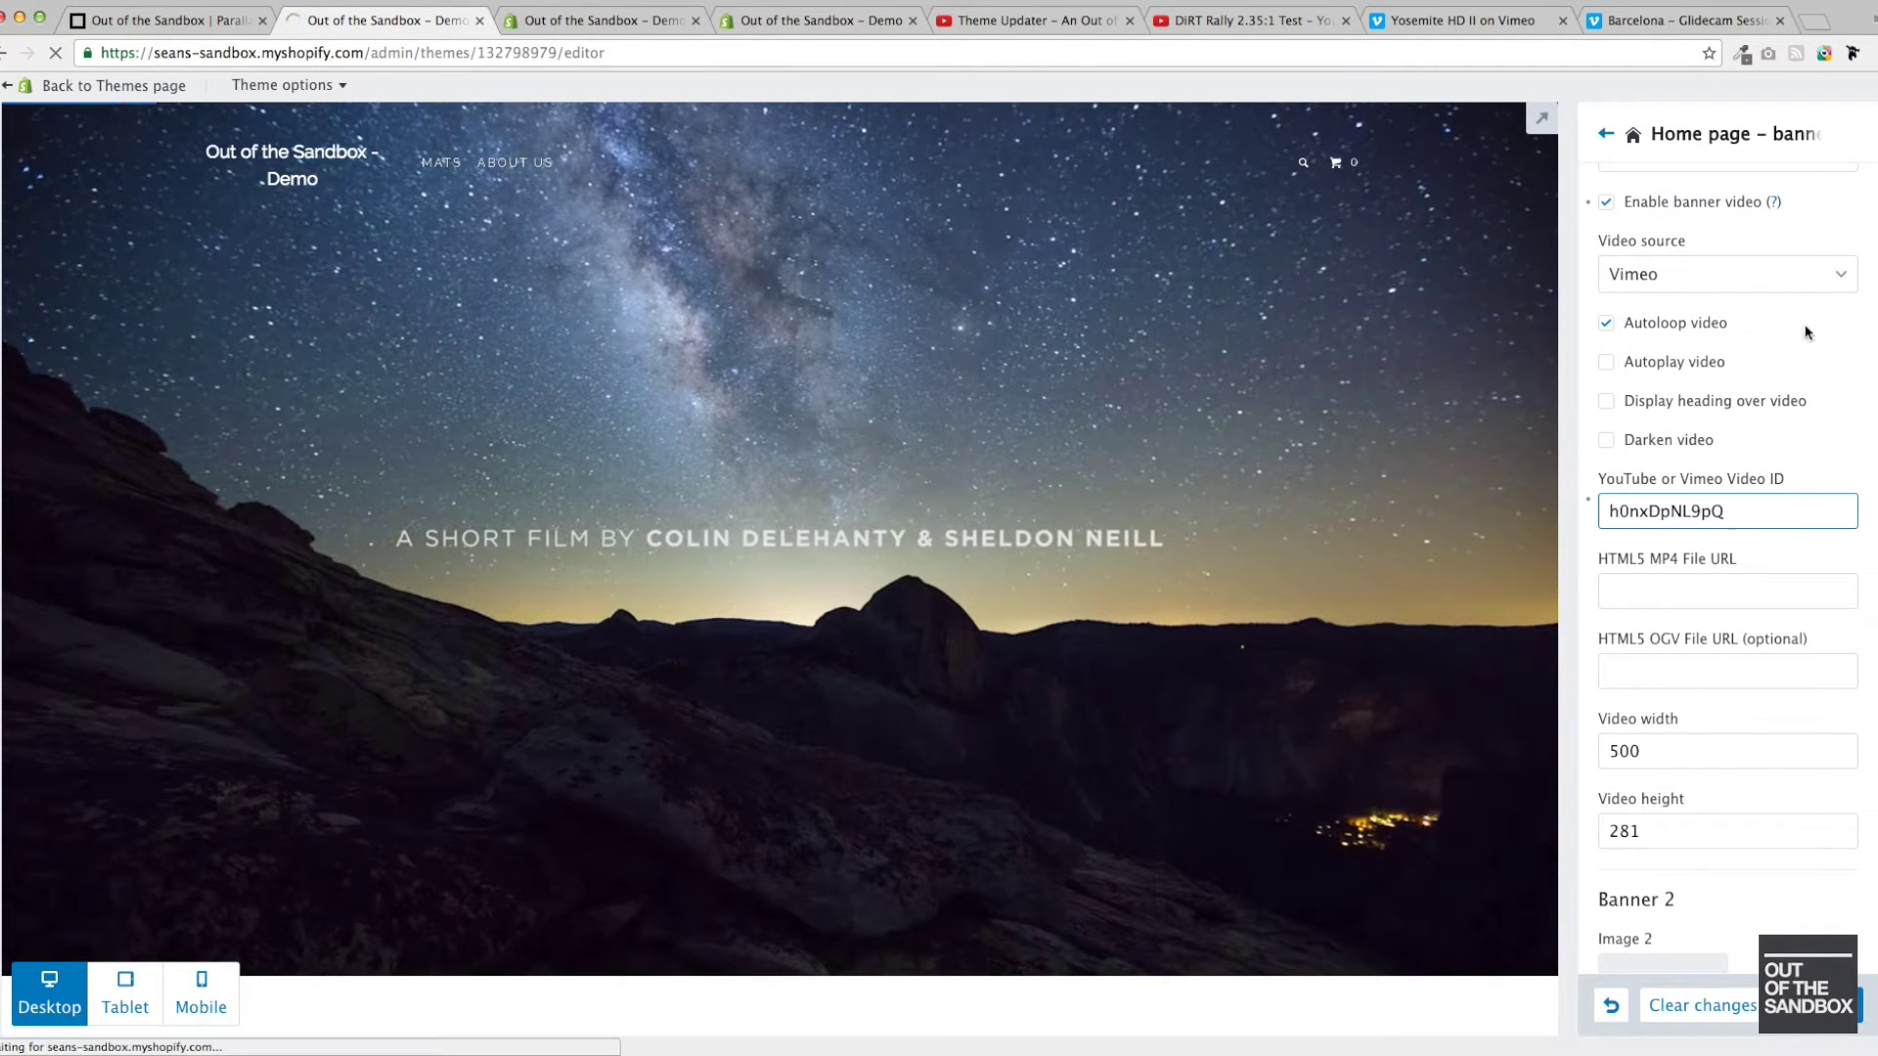
click(1823, 272)
click(1691, 252)
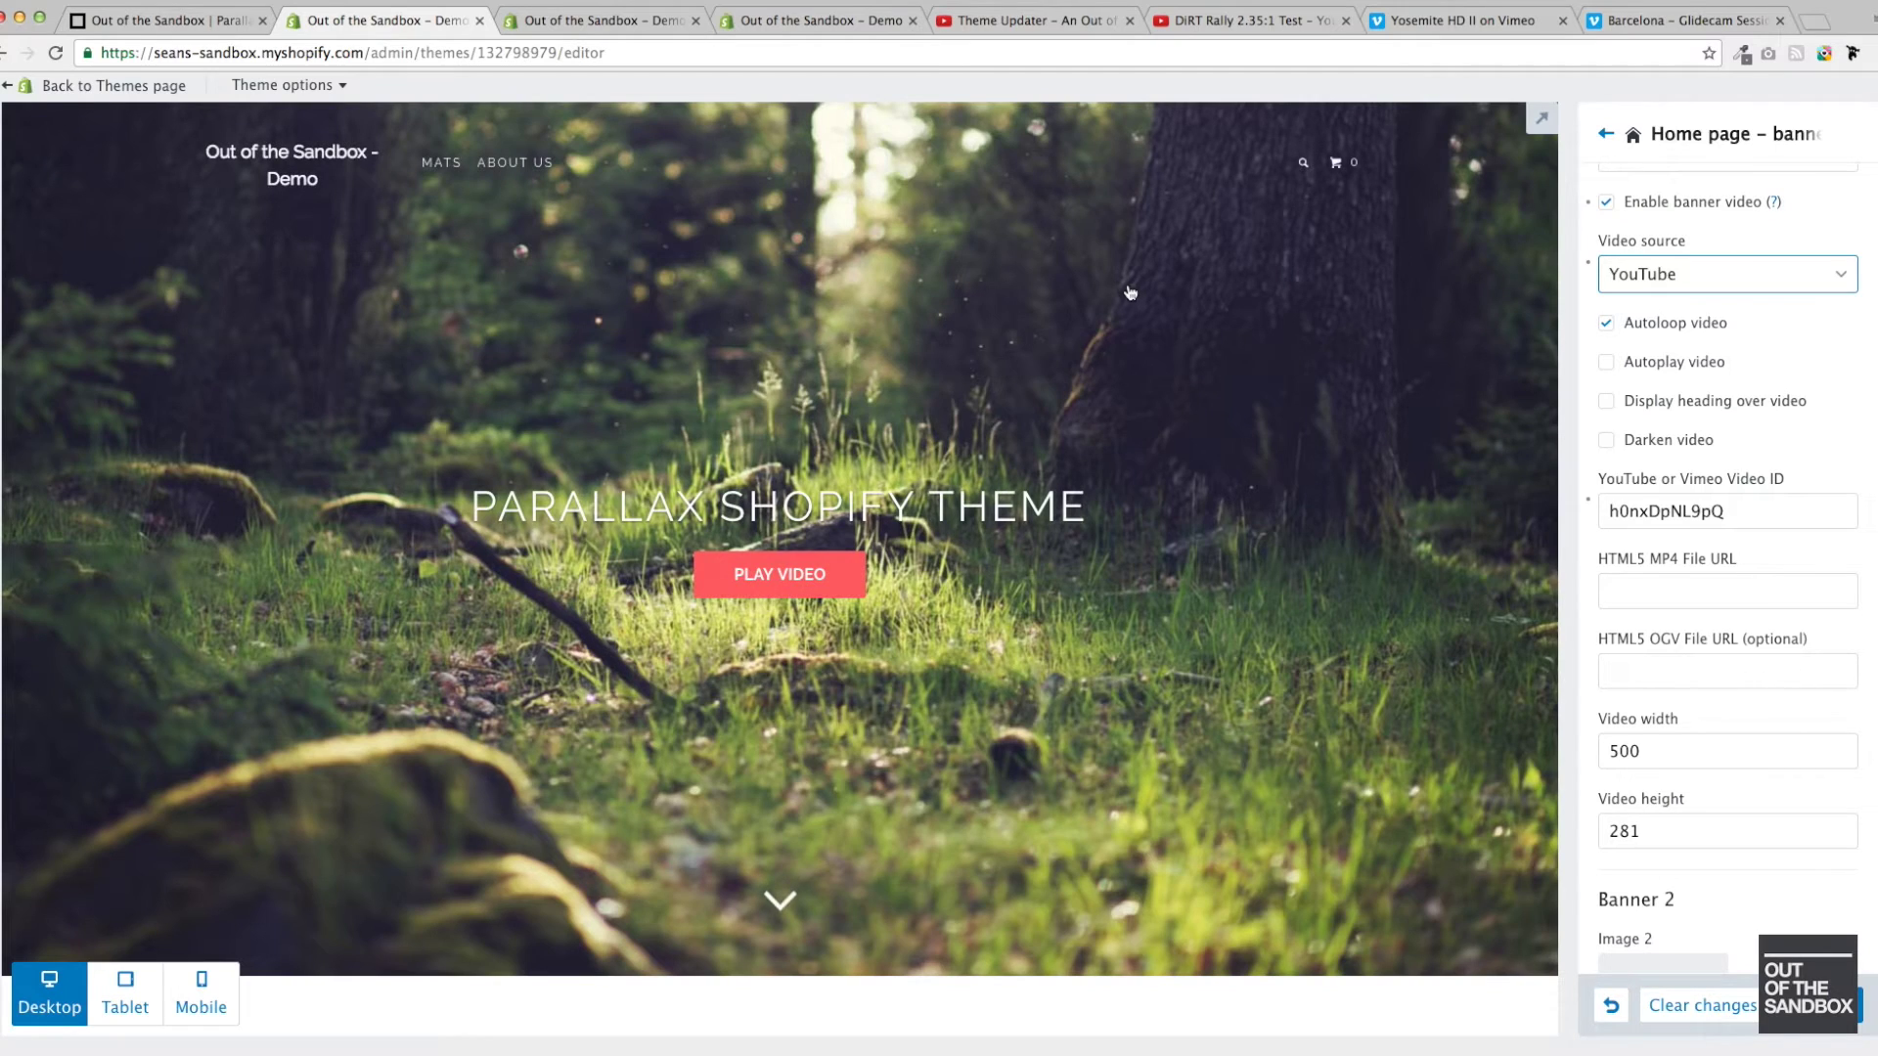
- Play the YouTube banner video in the preview, then toggle its playback
click(783, 583)
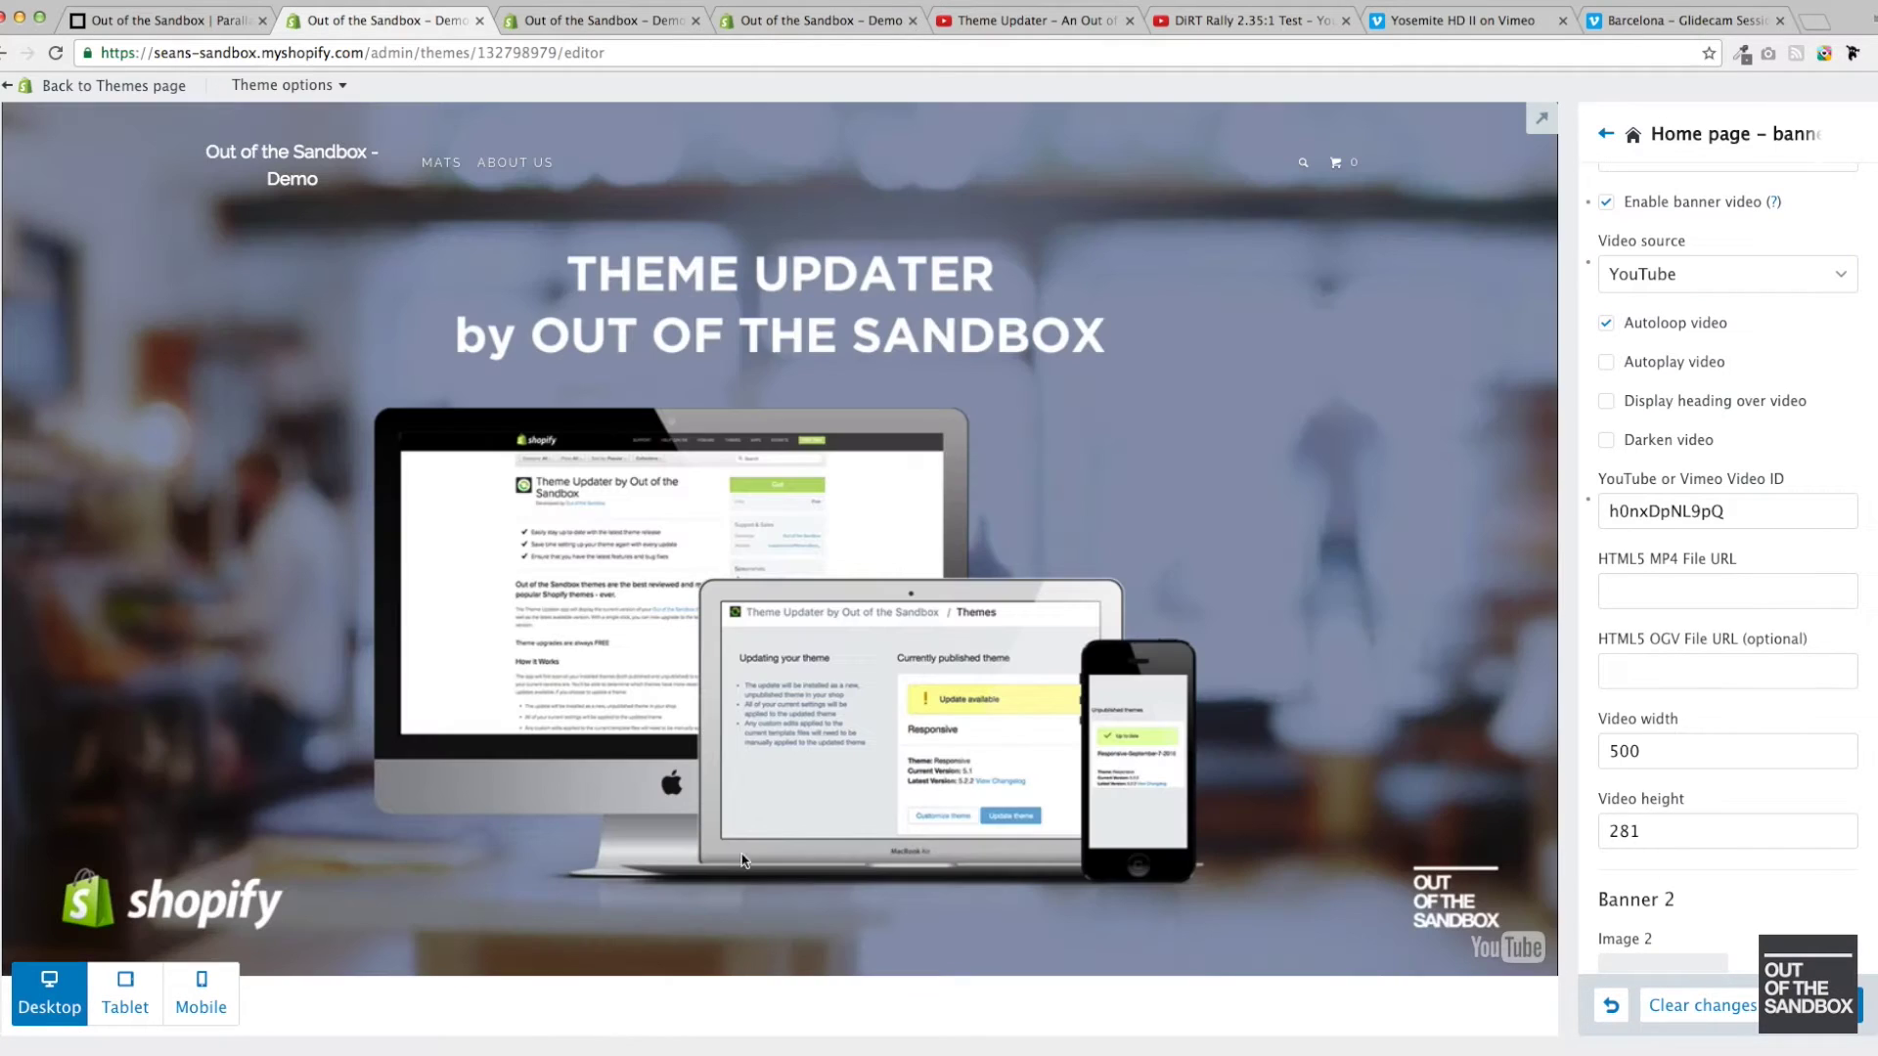
click(1048, 508)
click(1659, 599)
click(577, 23)
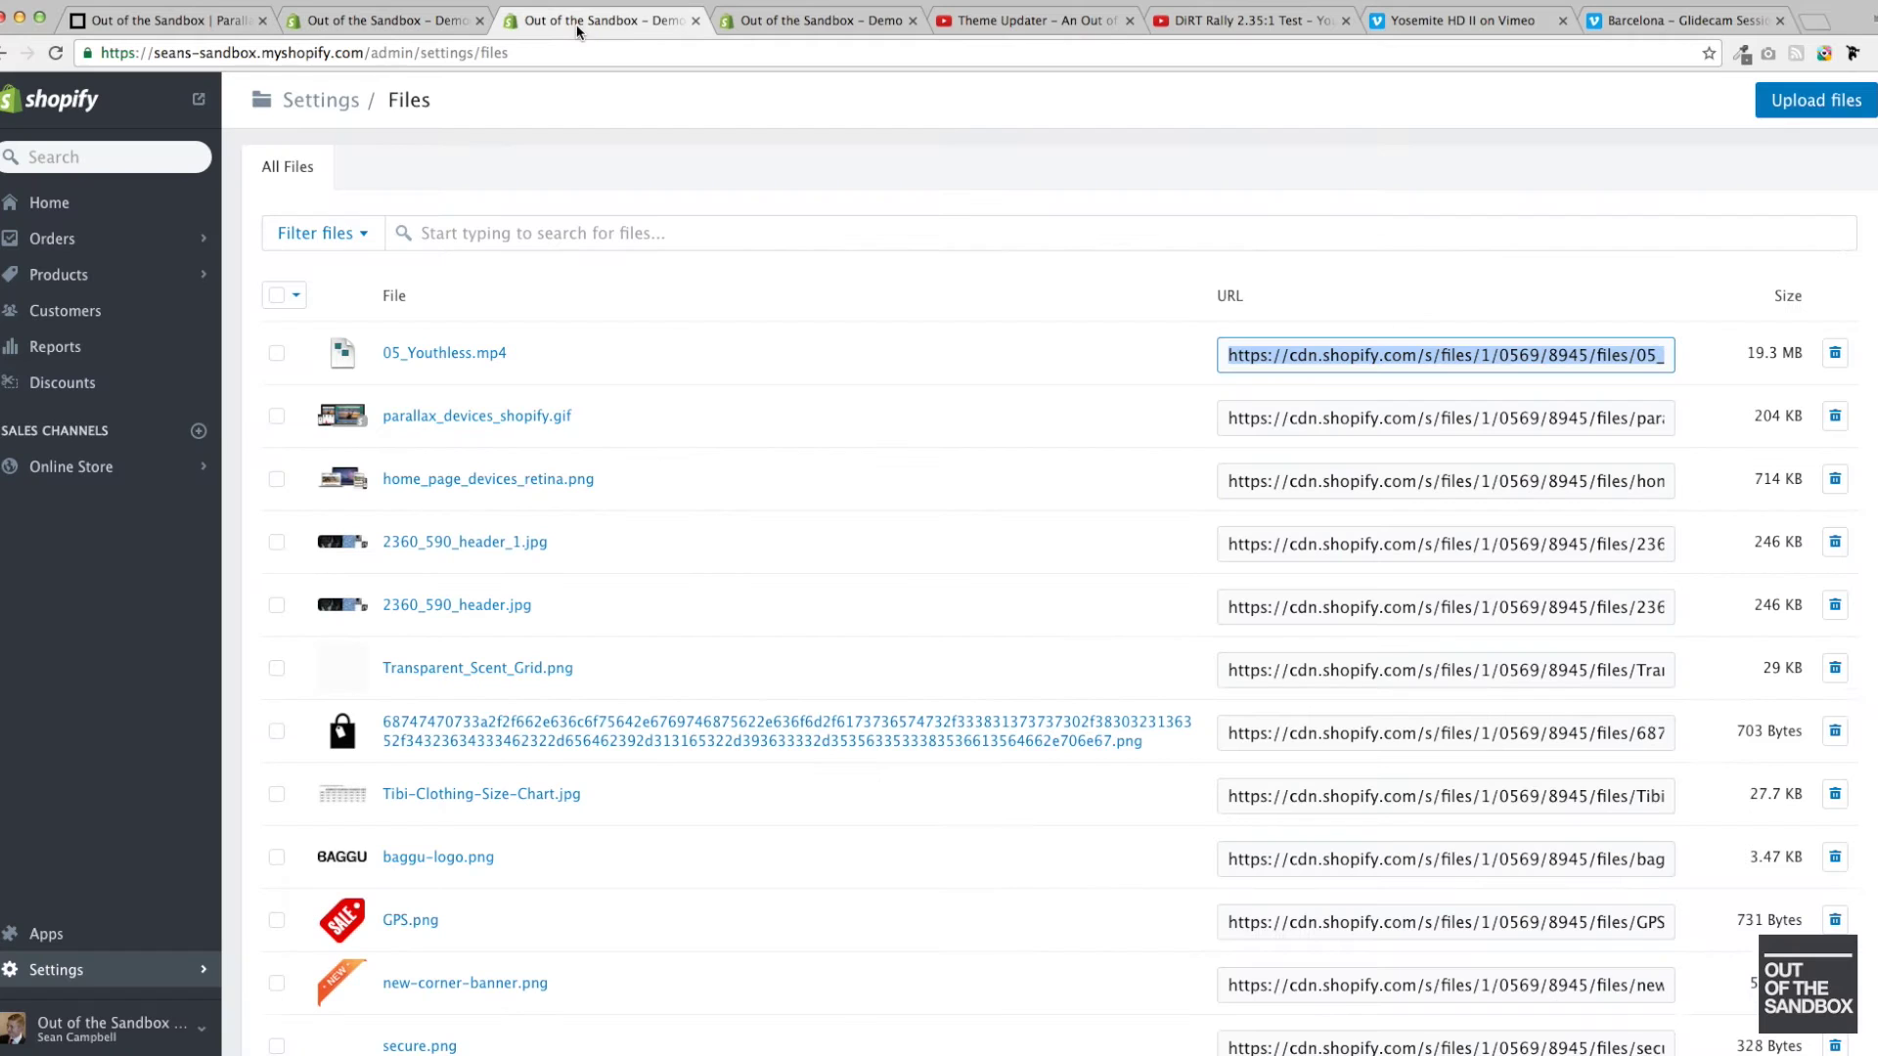
- Copy the full URL of 05_Youthless.mp4 from Settings › Files
click(134, 971)
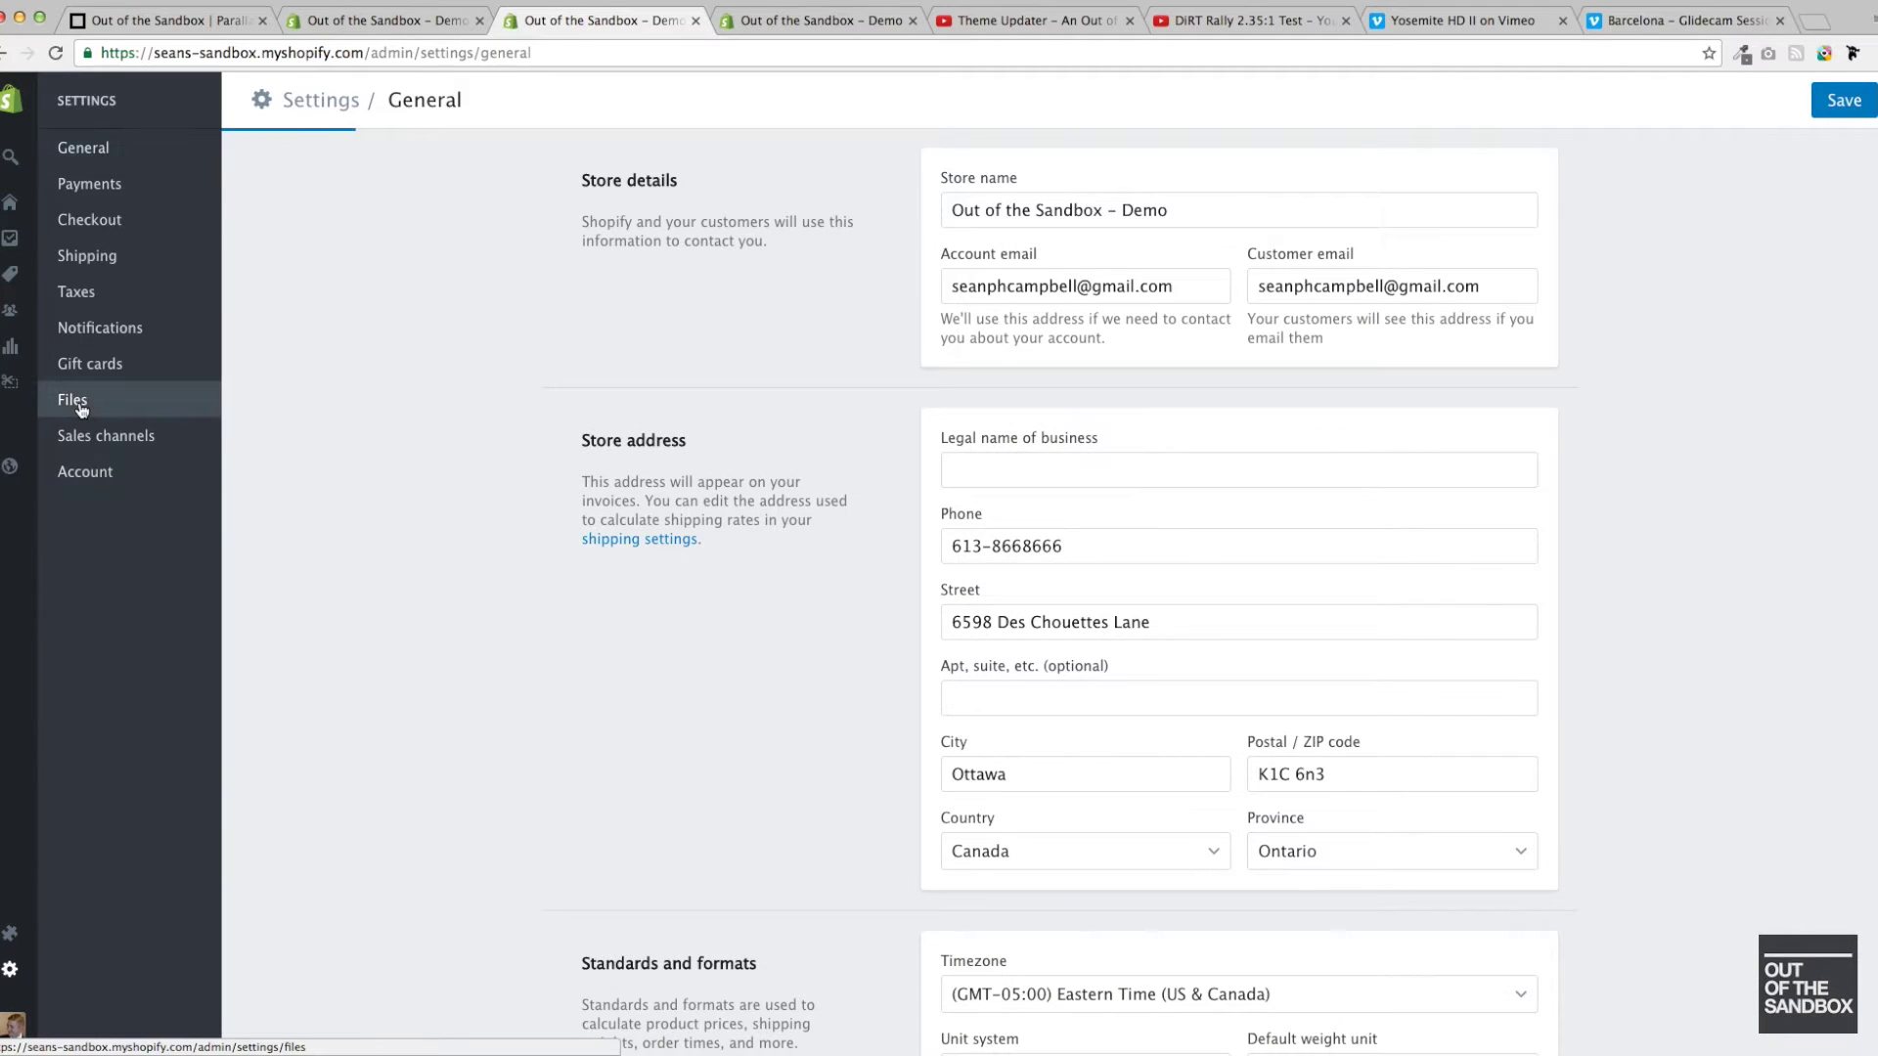
click(81, 409)
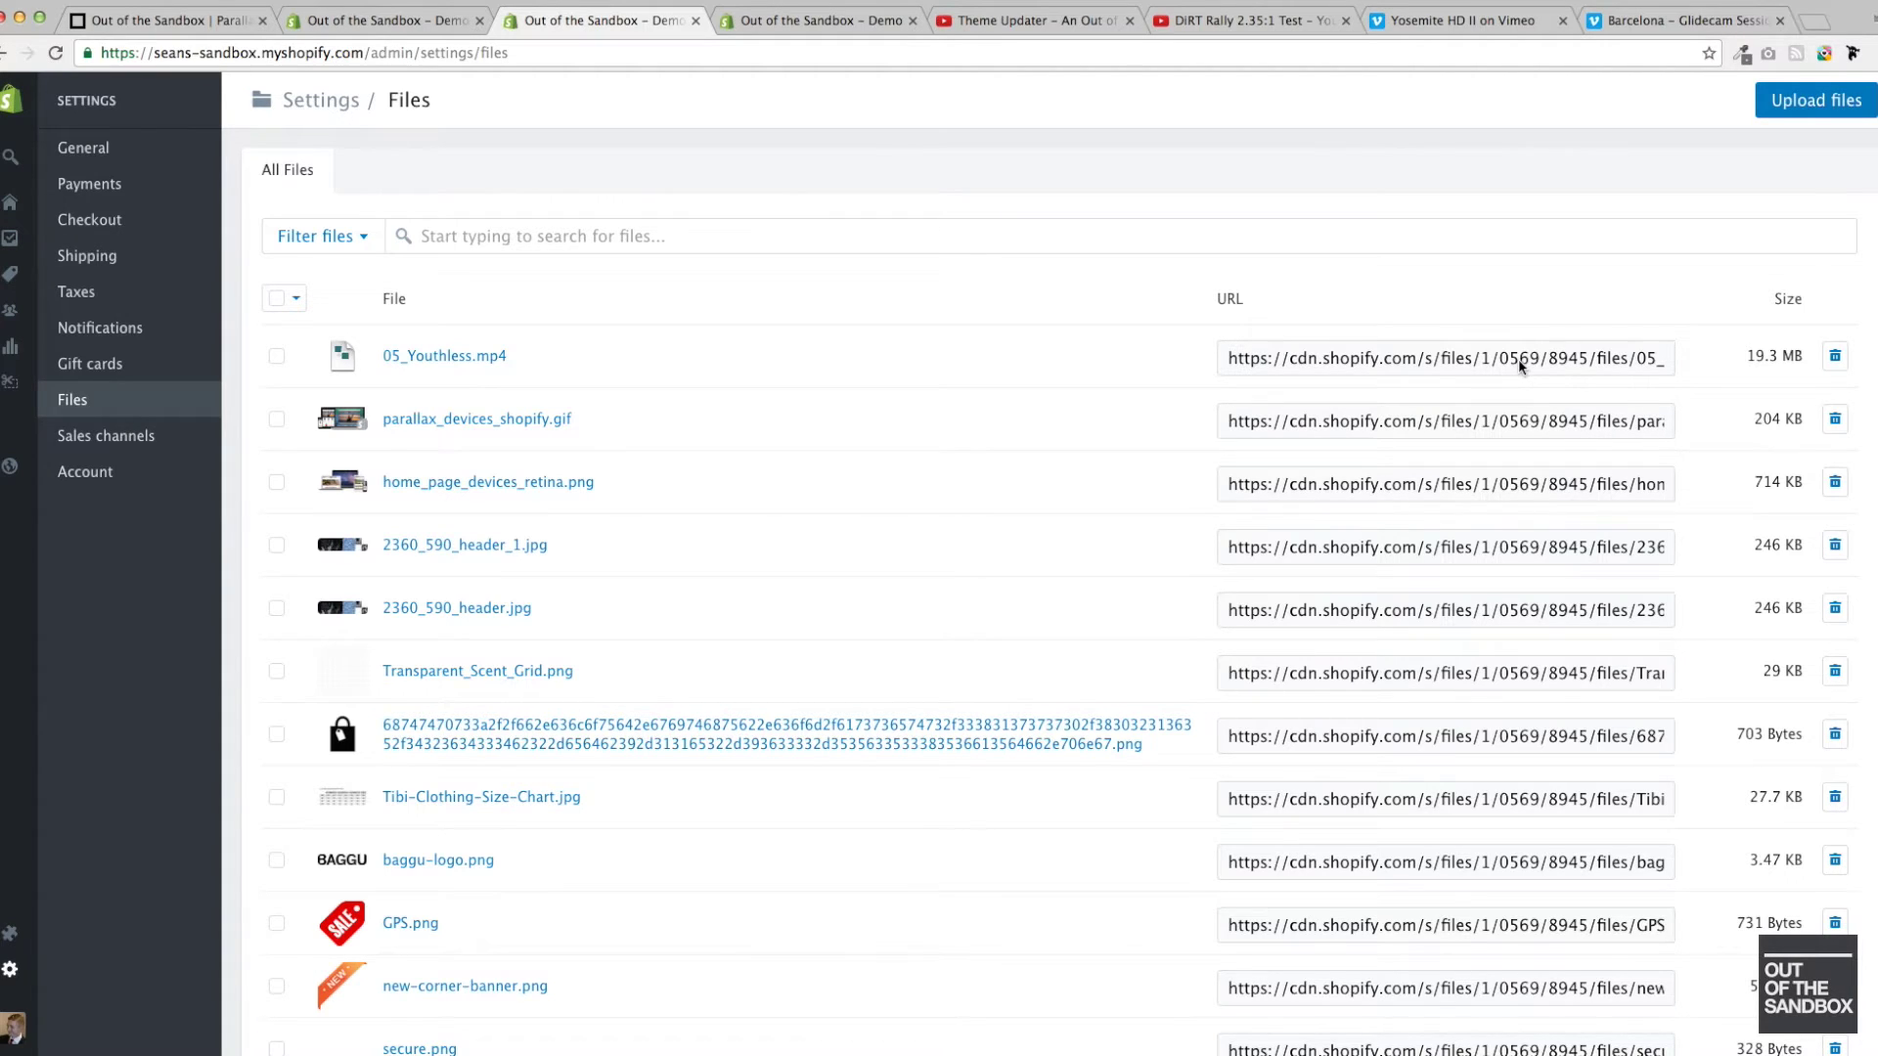
click(1517, 360)
scroll(1496, 364, right, 5)
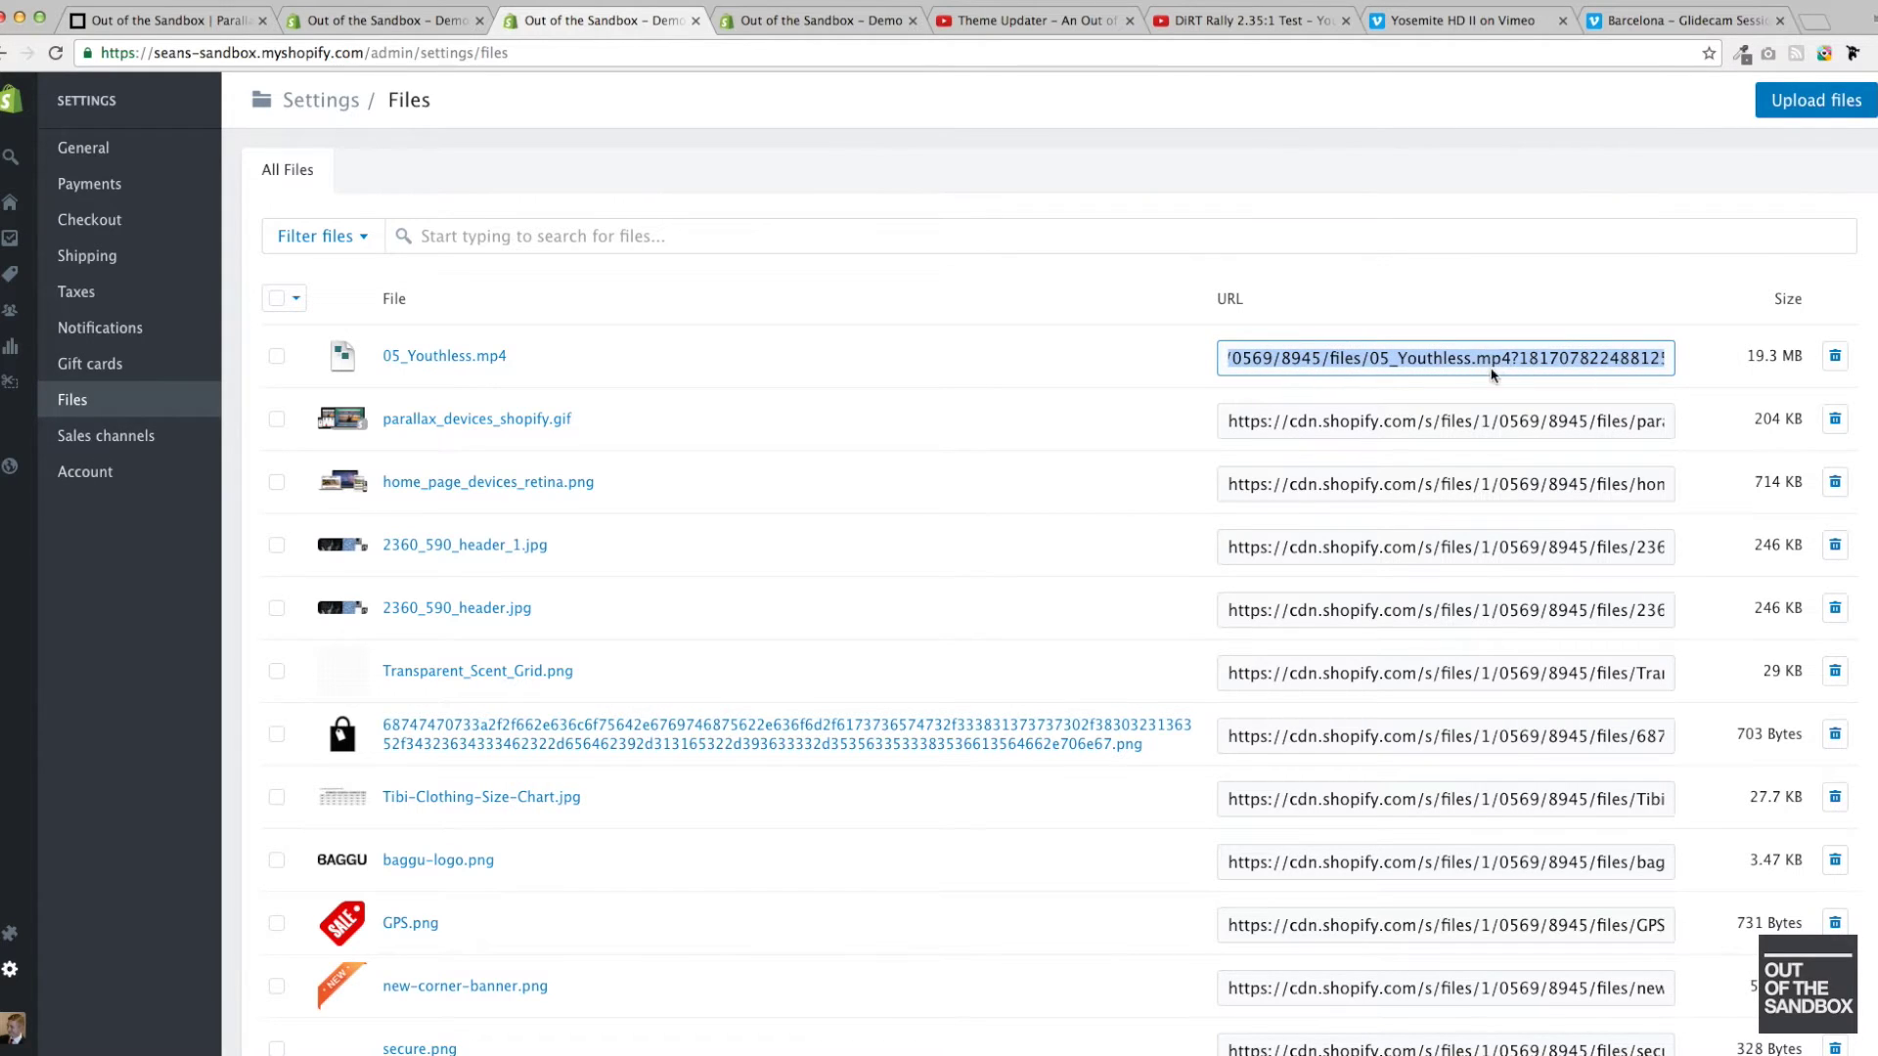
scroll(1485, 372, left, 4)
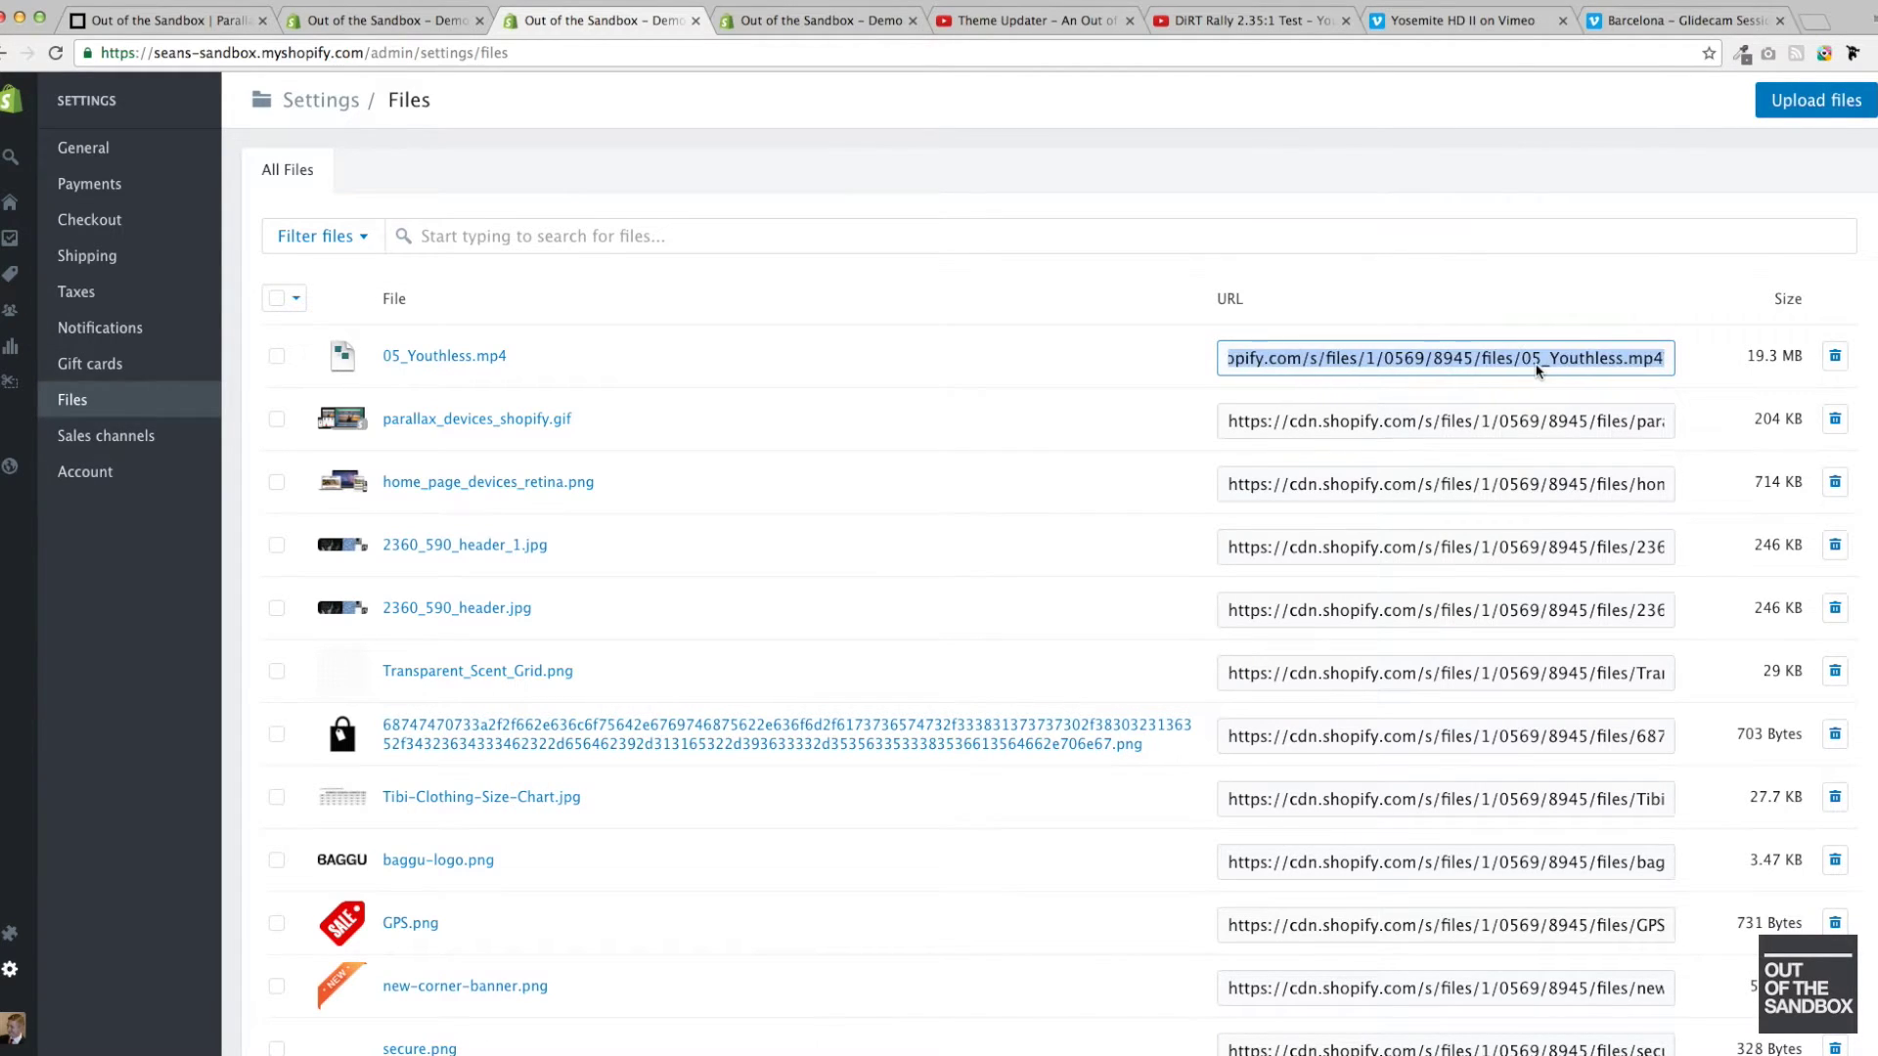
double_click(1531, 368)
triple_click(1531, 368)
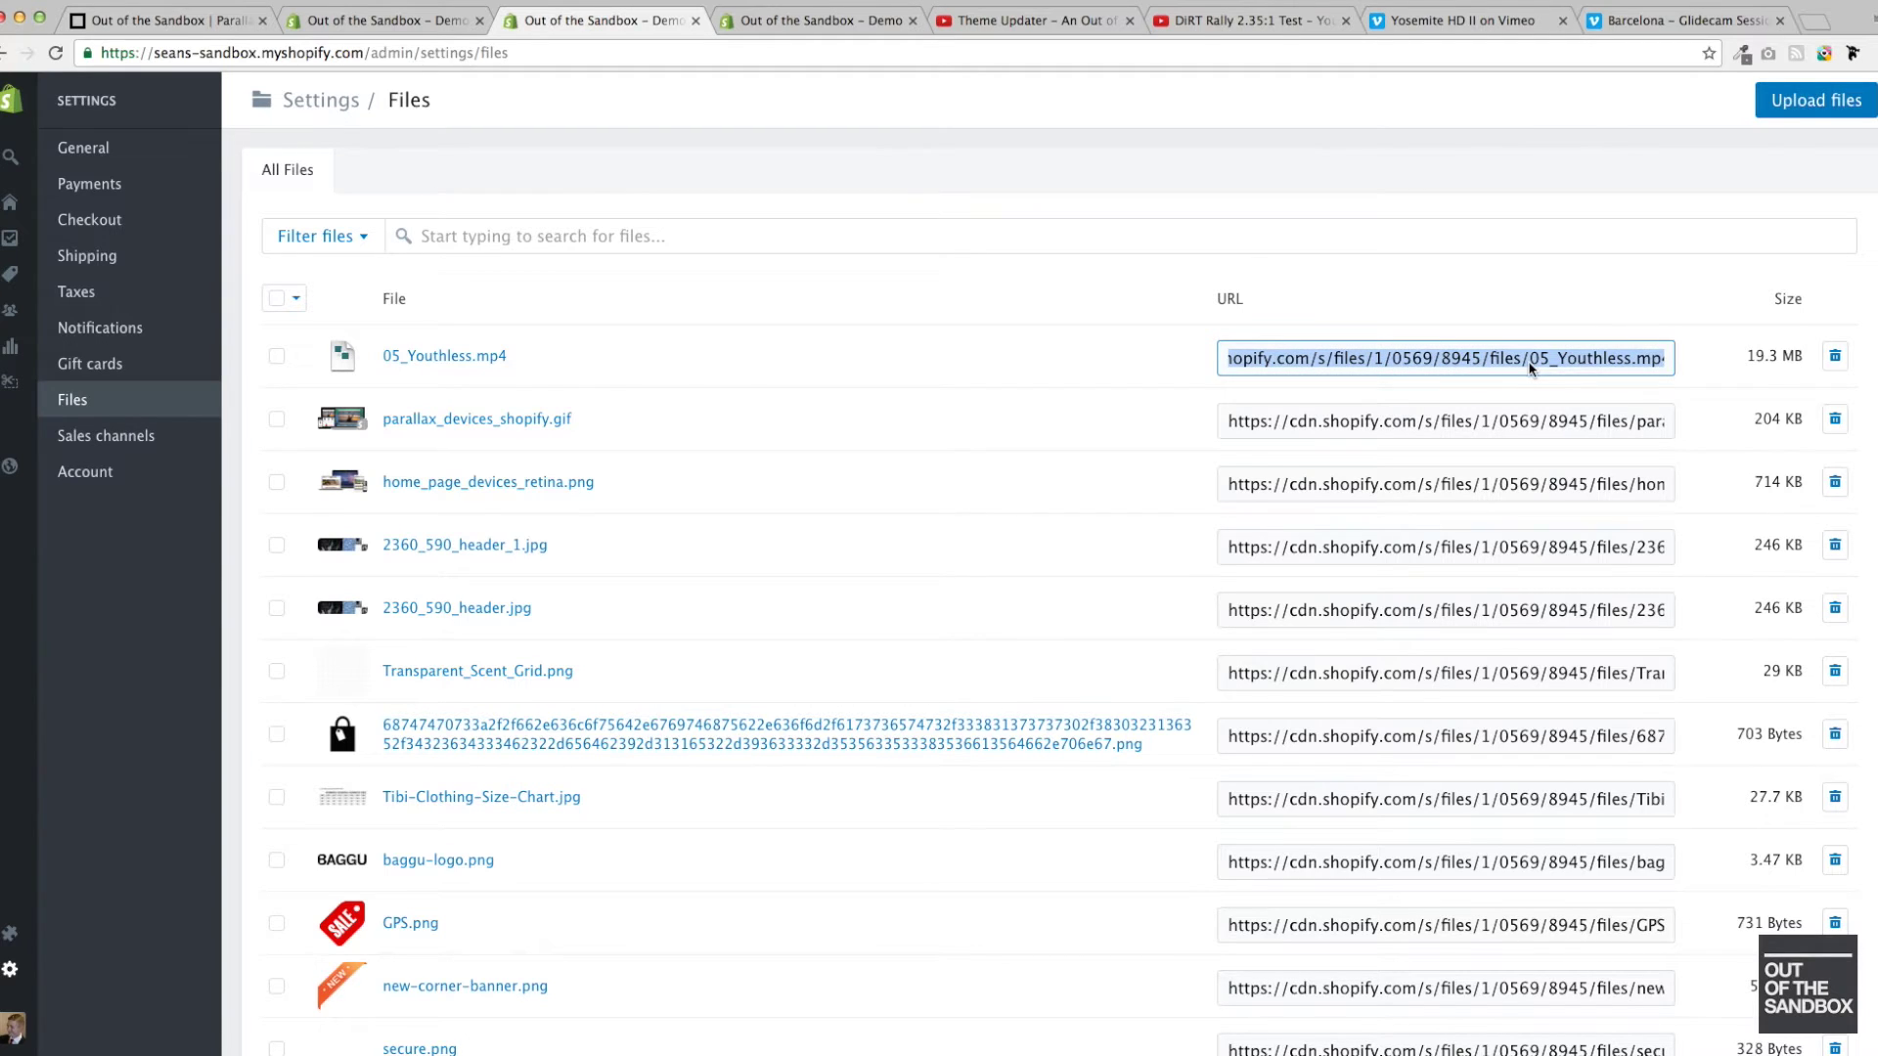
click(373, 13)
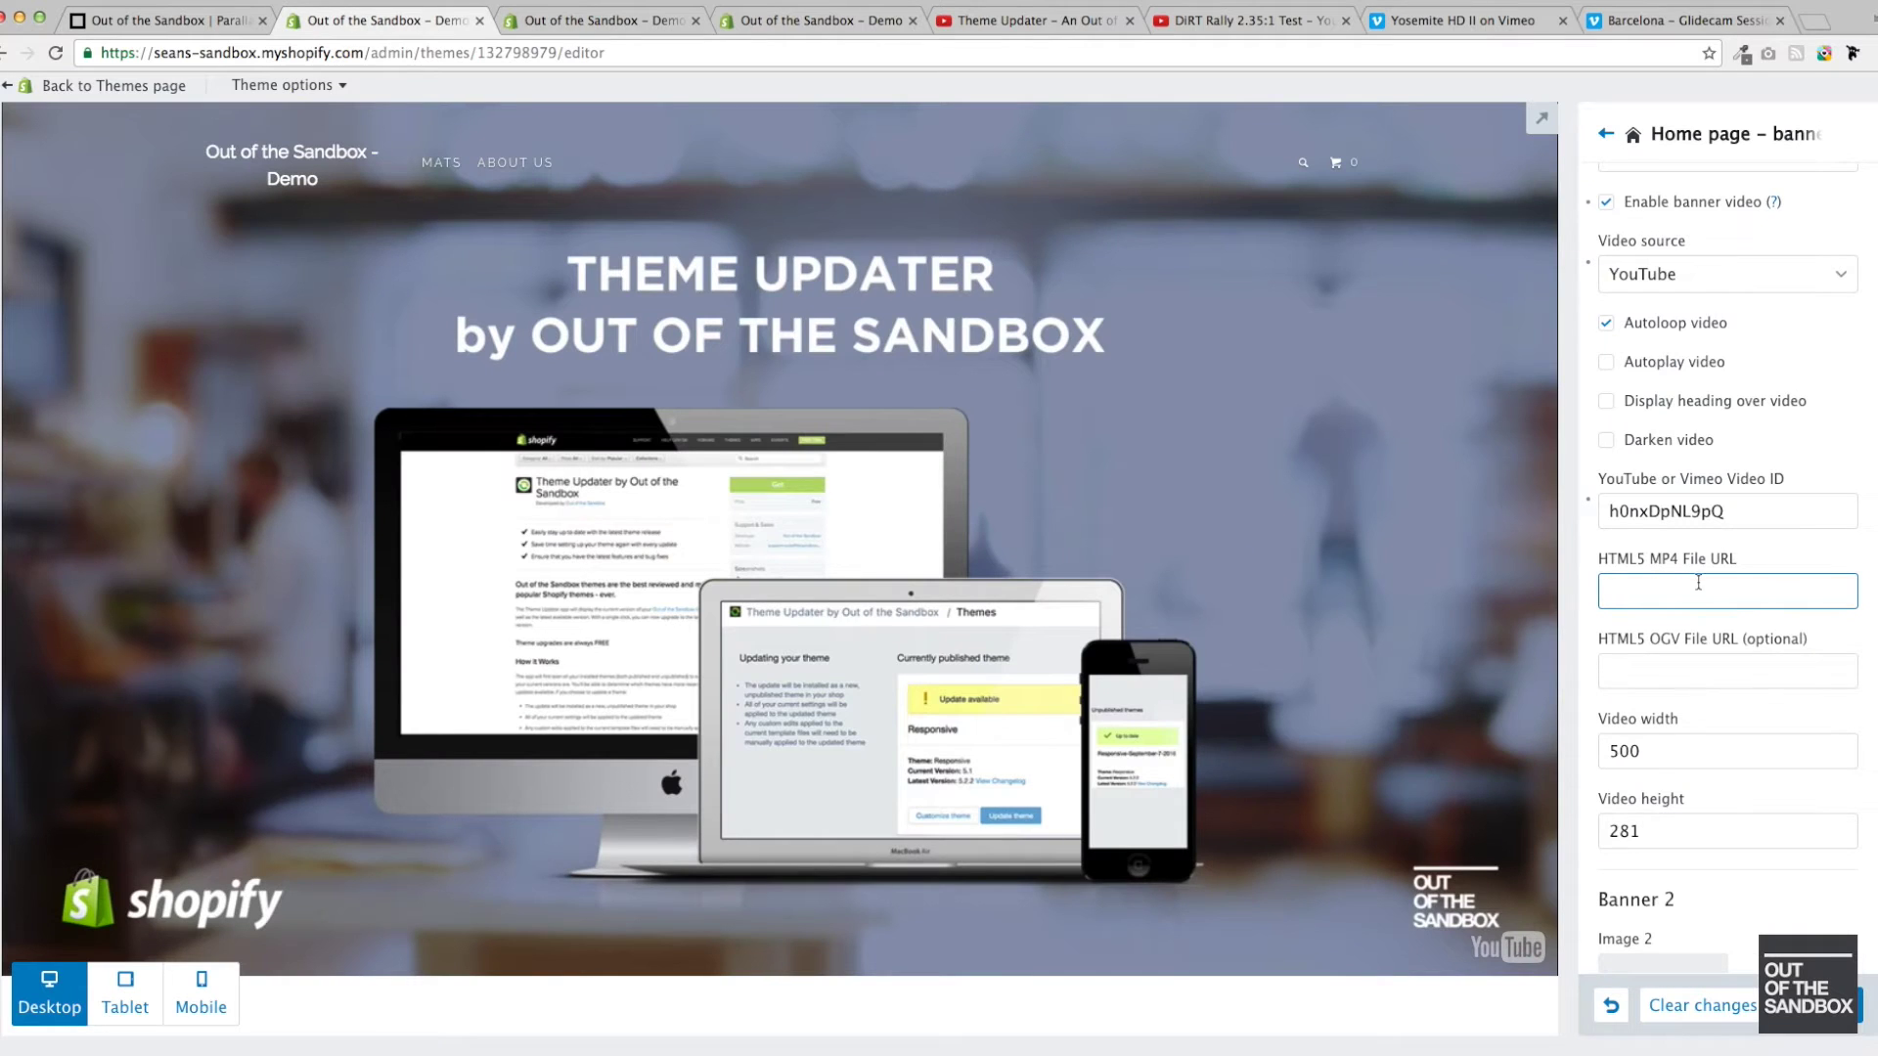
- Paste the 05_Youthless.mp4 URL as the HTML5 MP4 file and set the video source to HTML5
key(super+v)
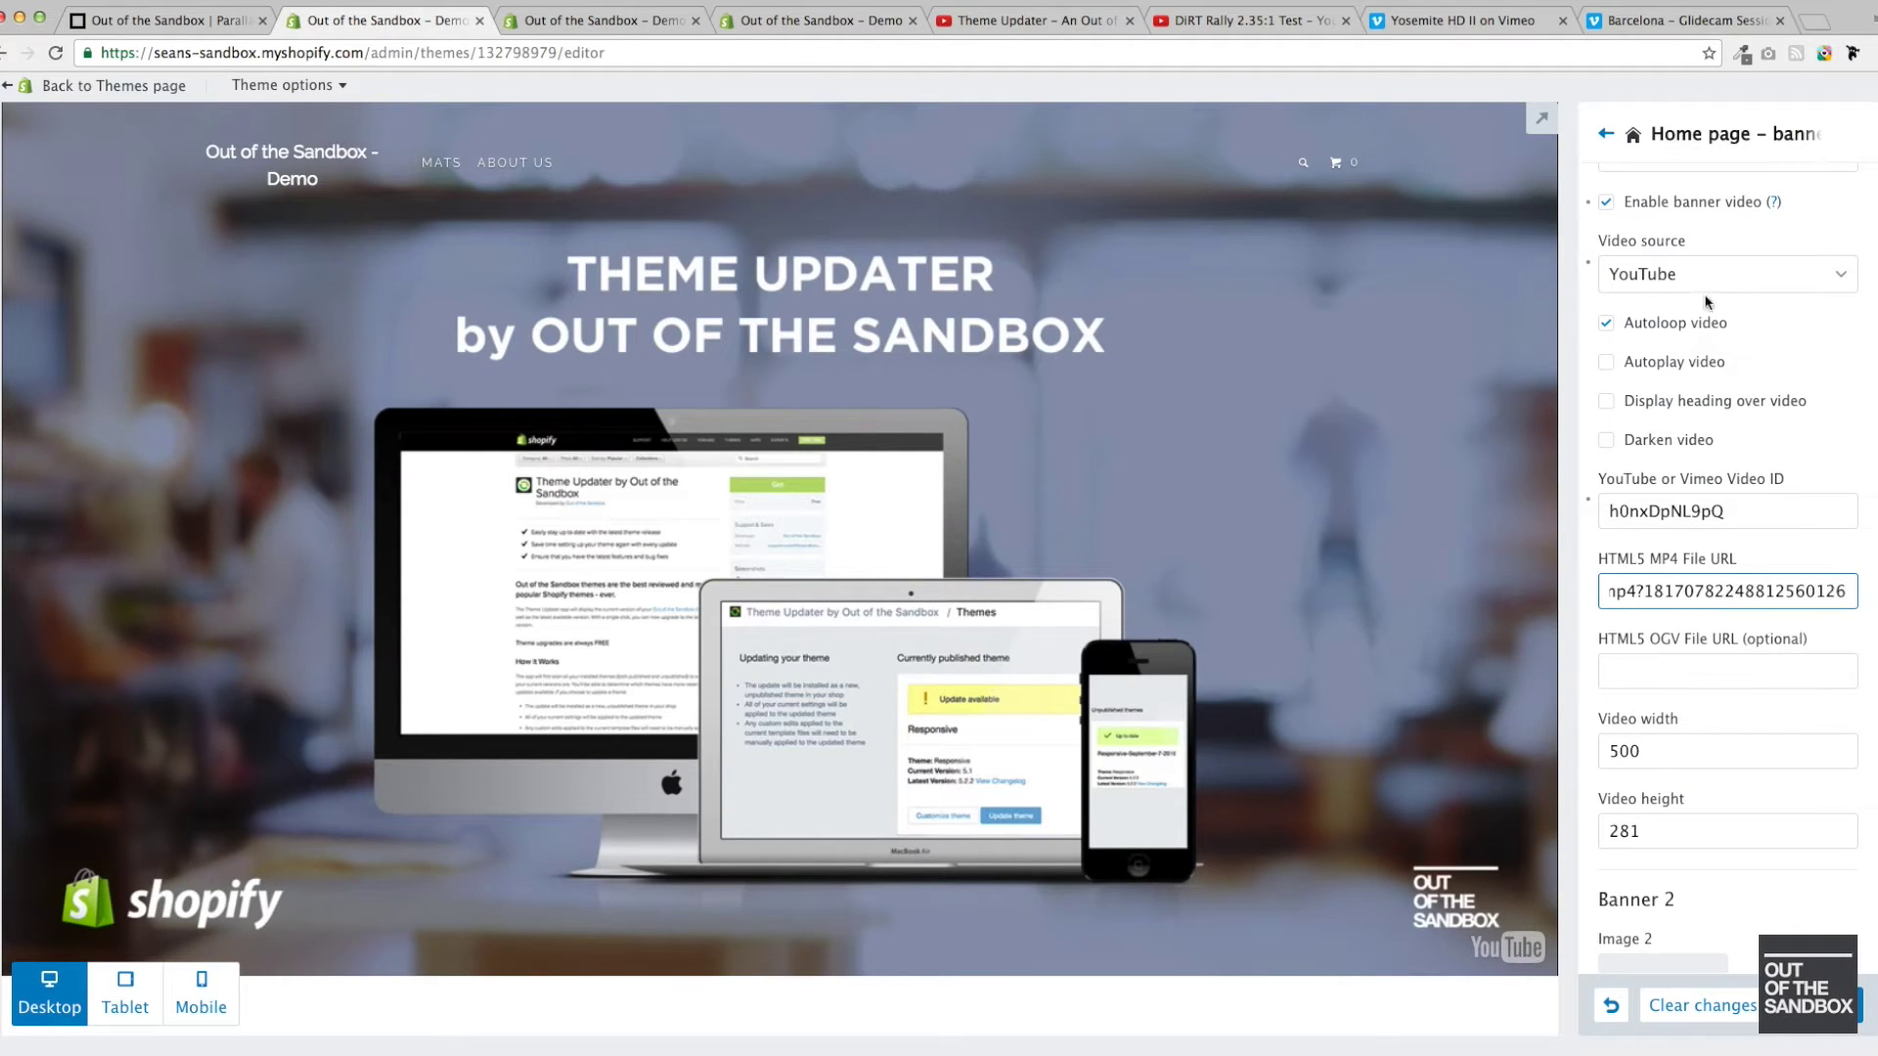
click(1808, 277)
click(1667, 306)
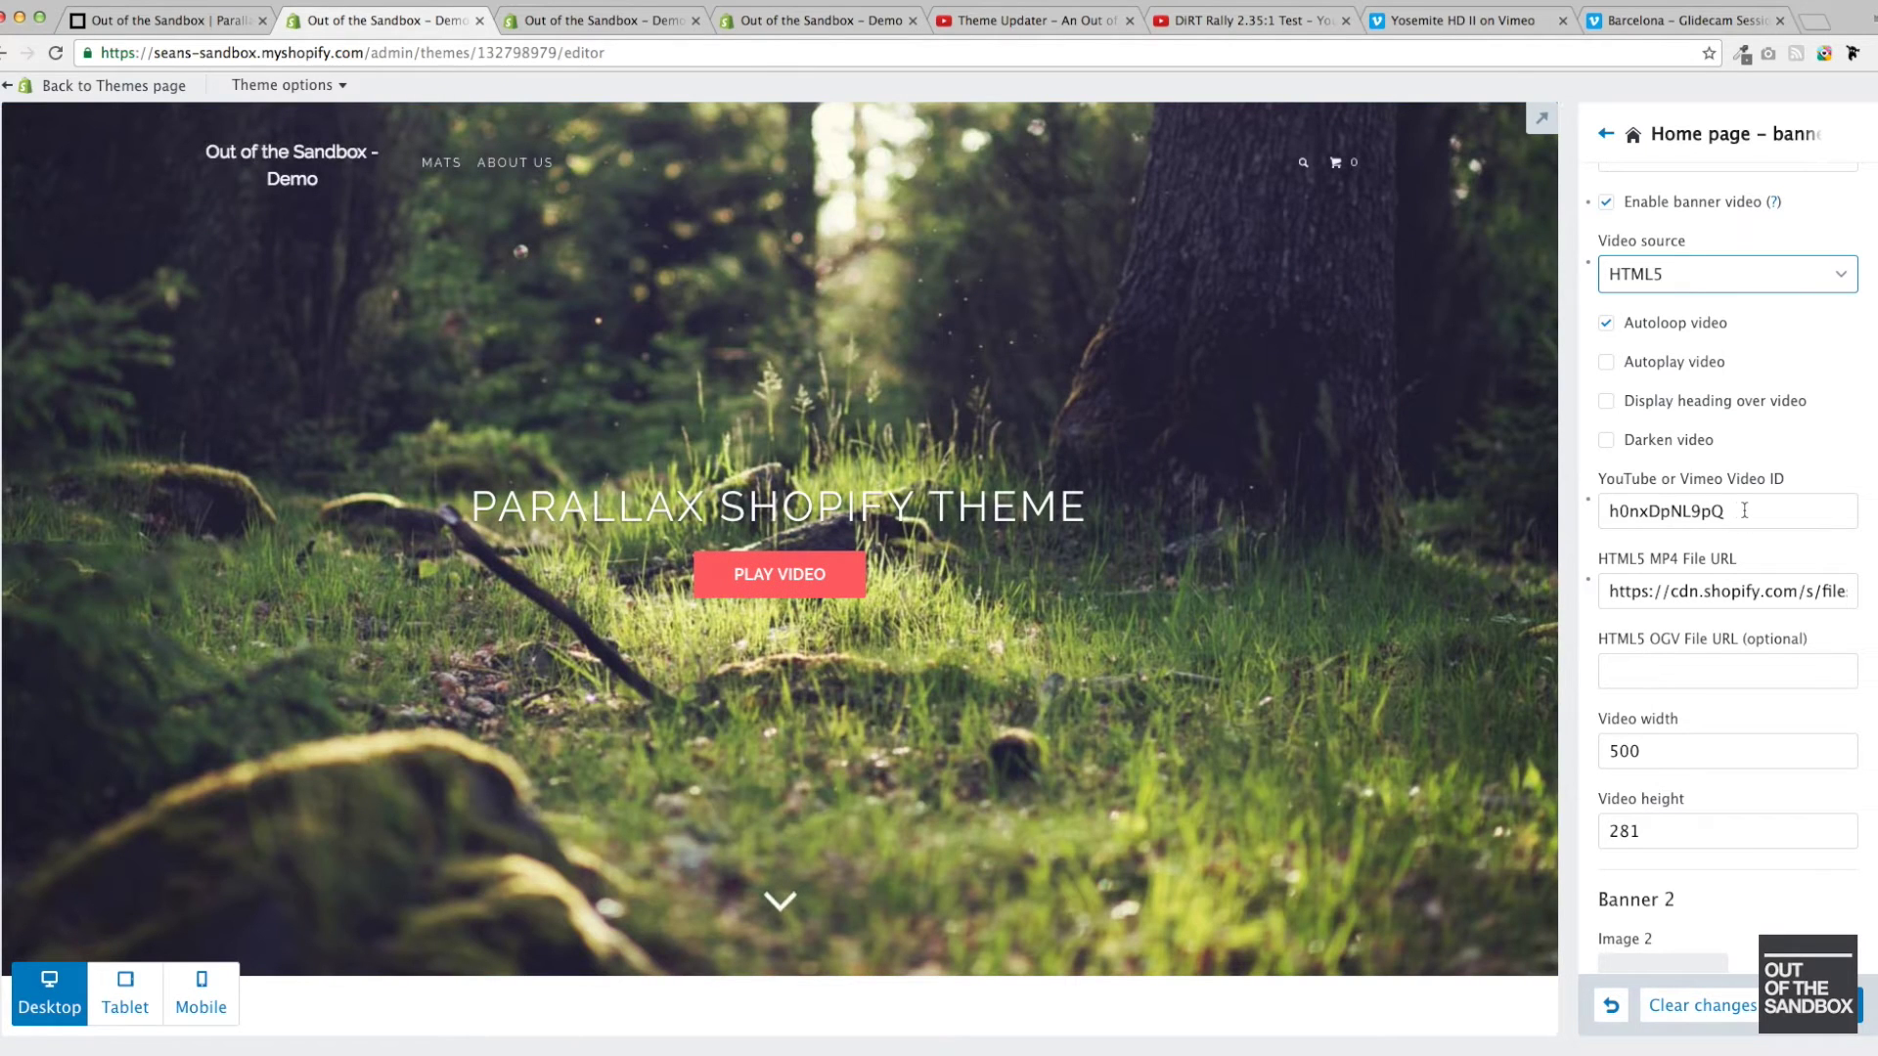
scroll(1732, 499, down, 3)
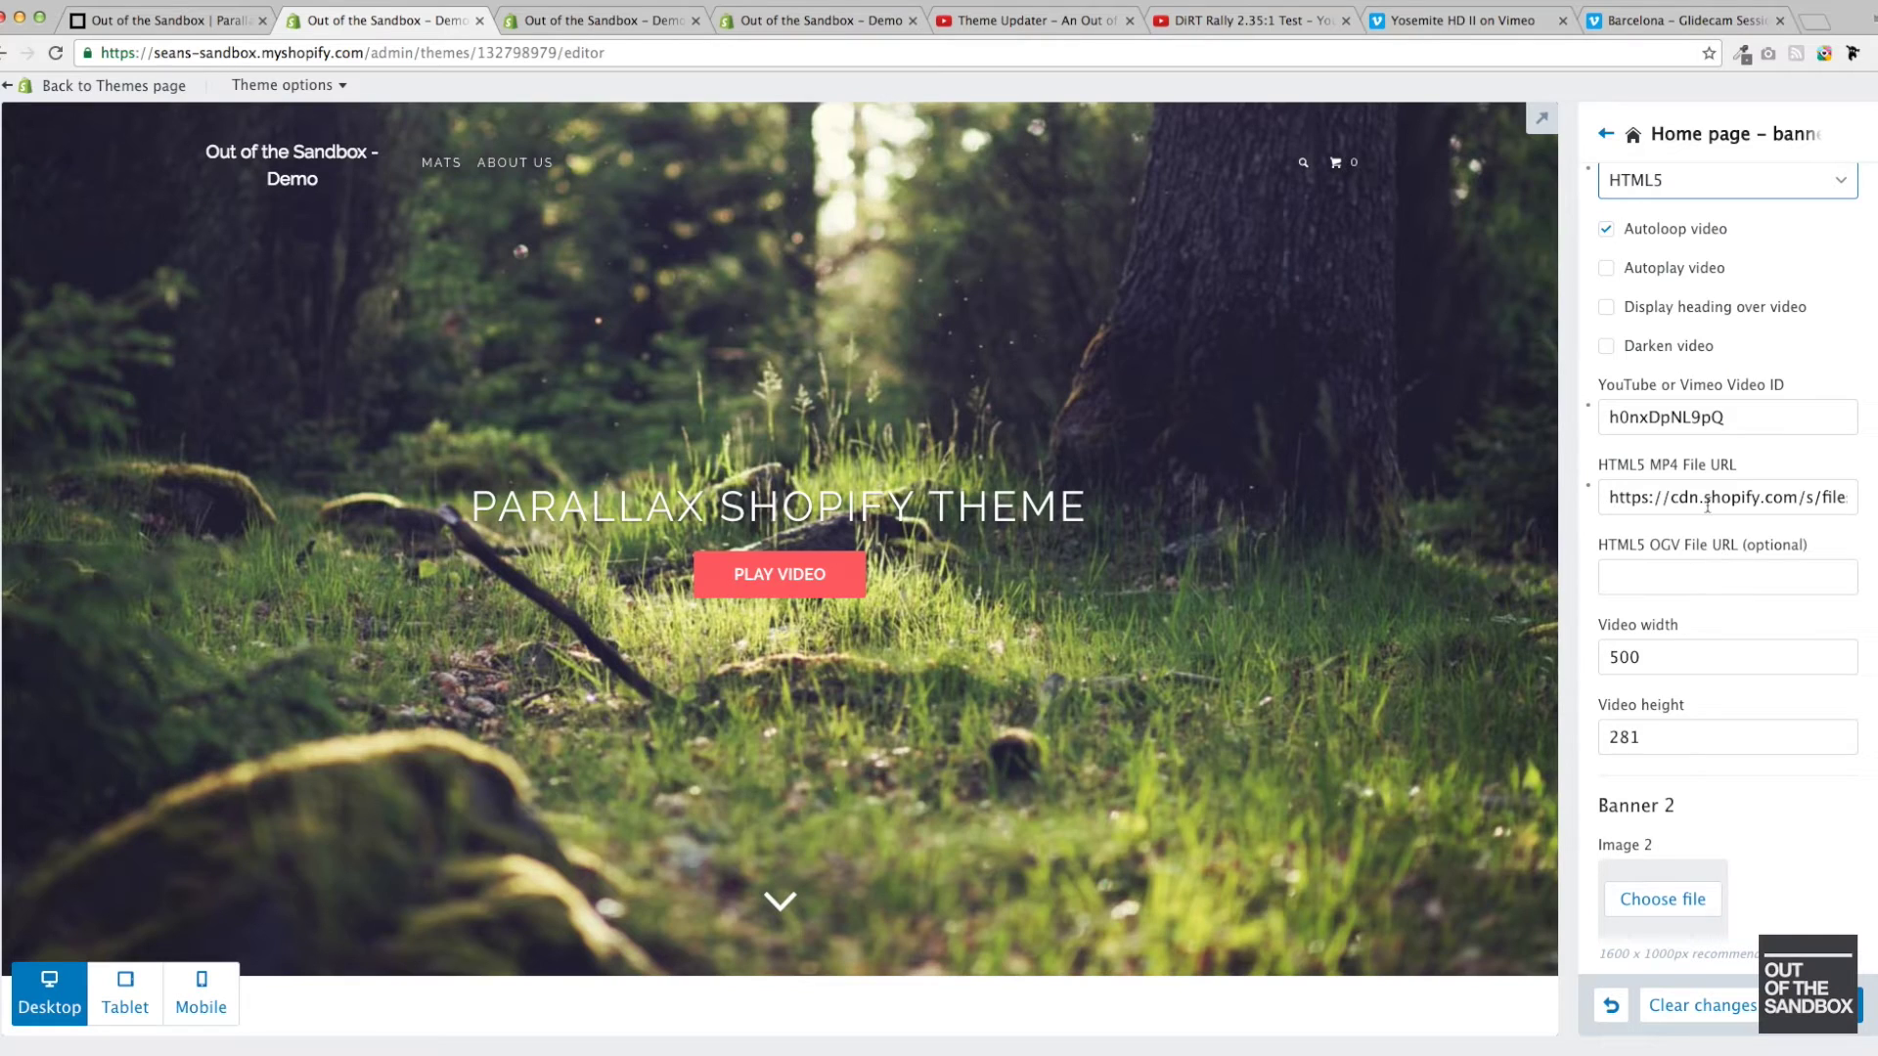
- Apply the MP4 URL to preview the HTML5 video, then clear the HTML5 MP4 URL
click(1662, 496)
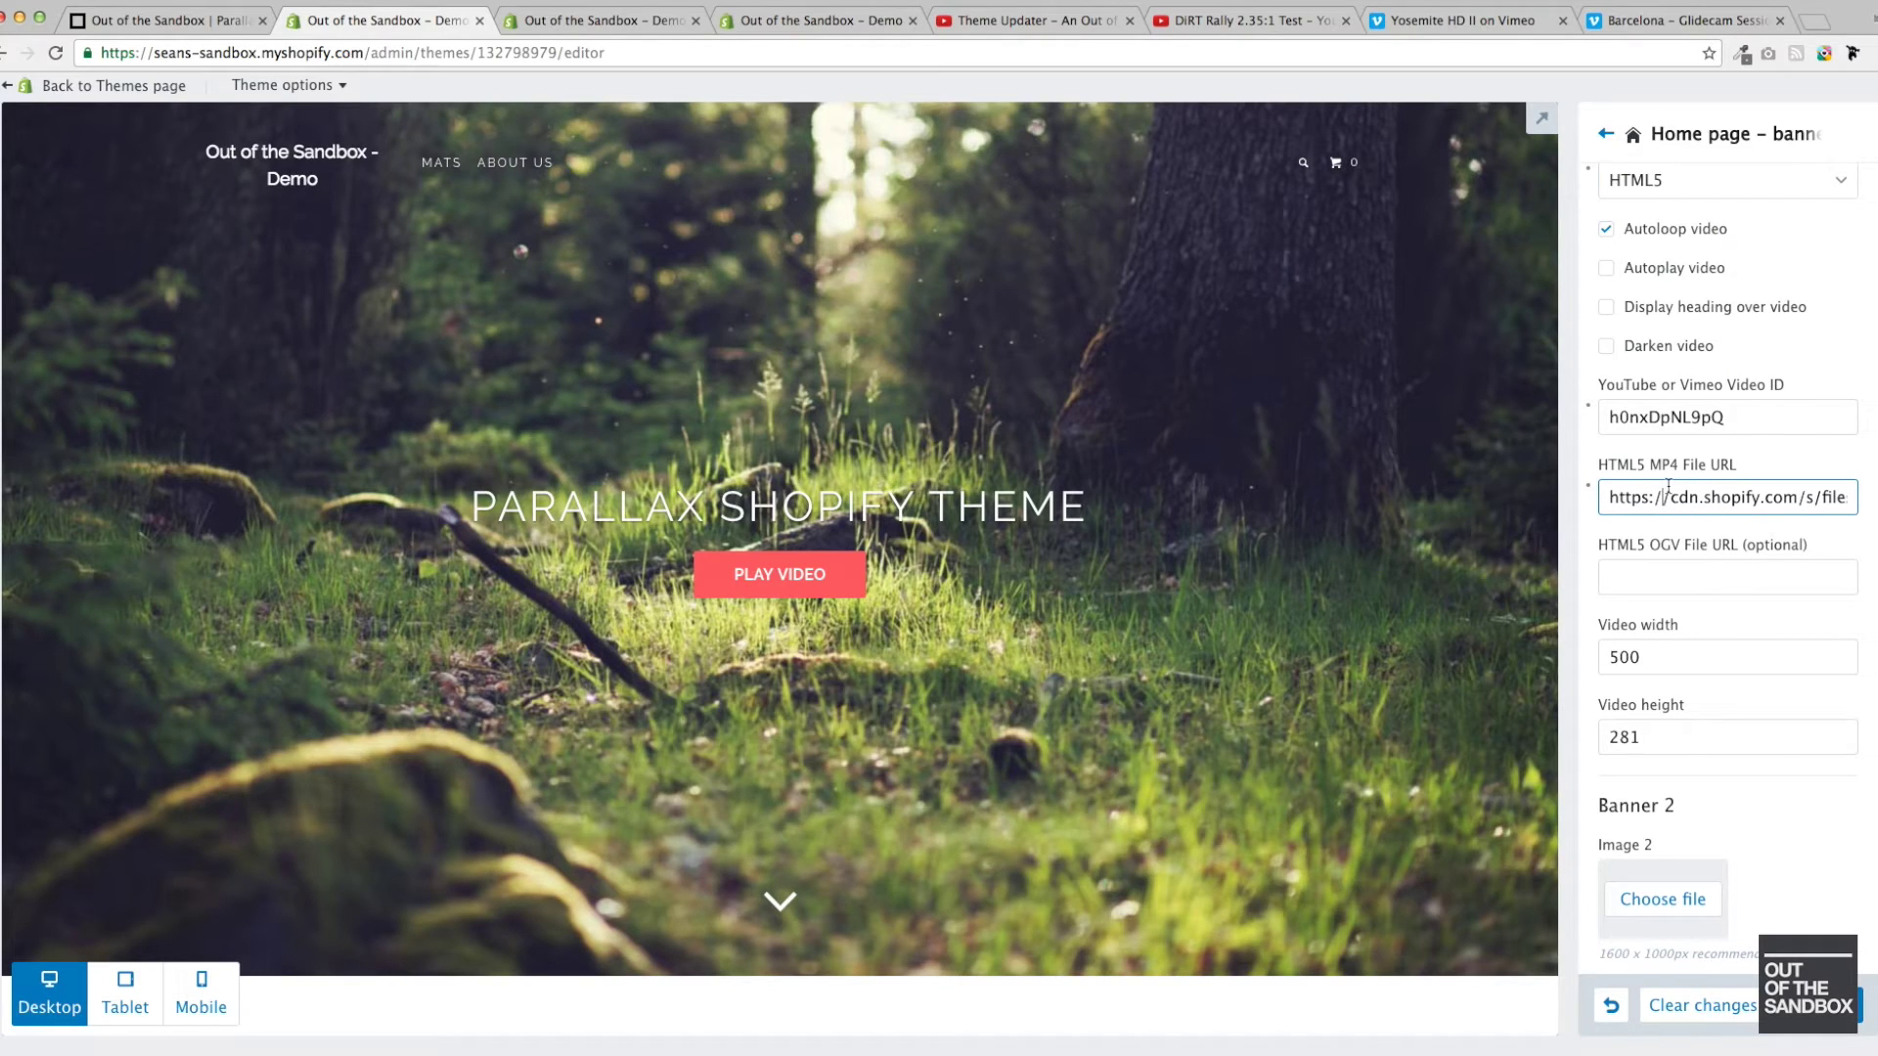
click(1201, 345)
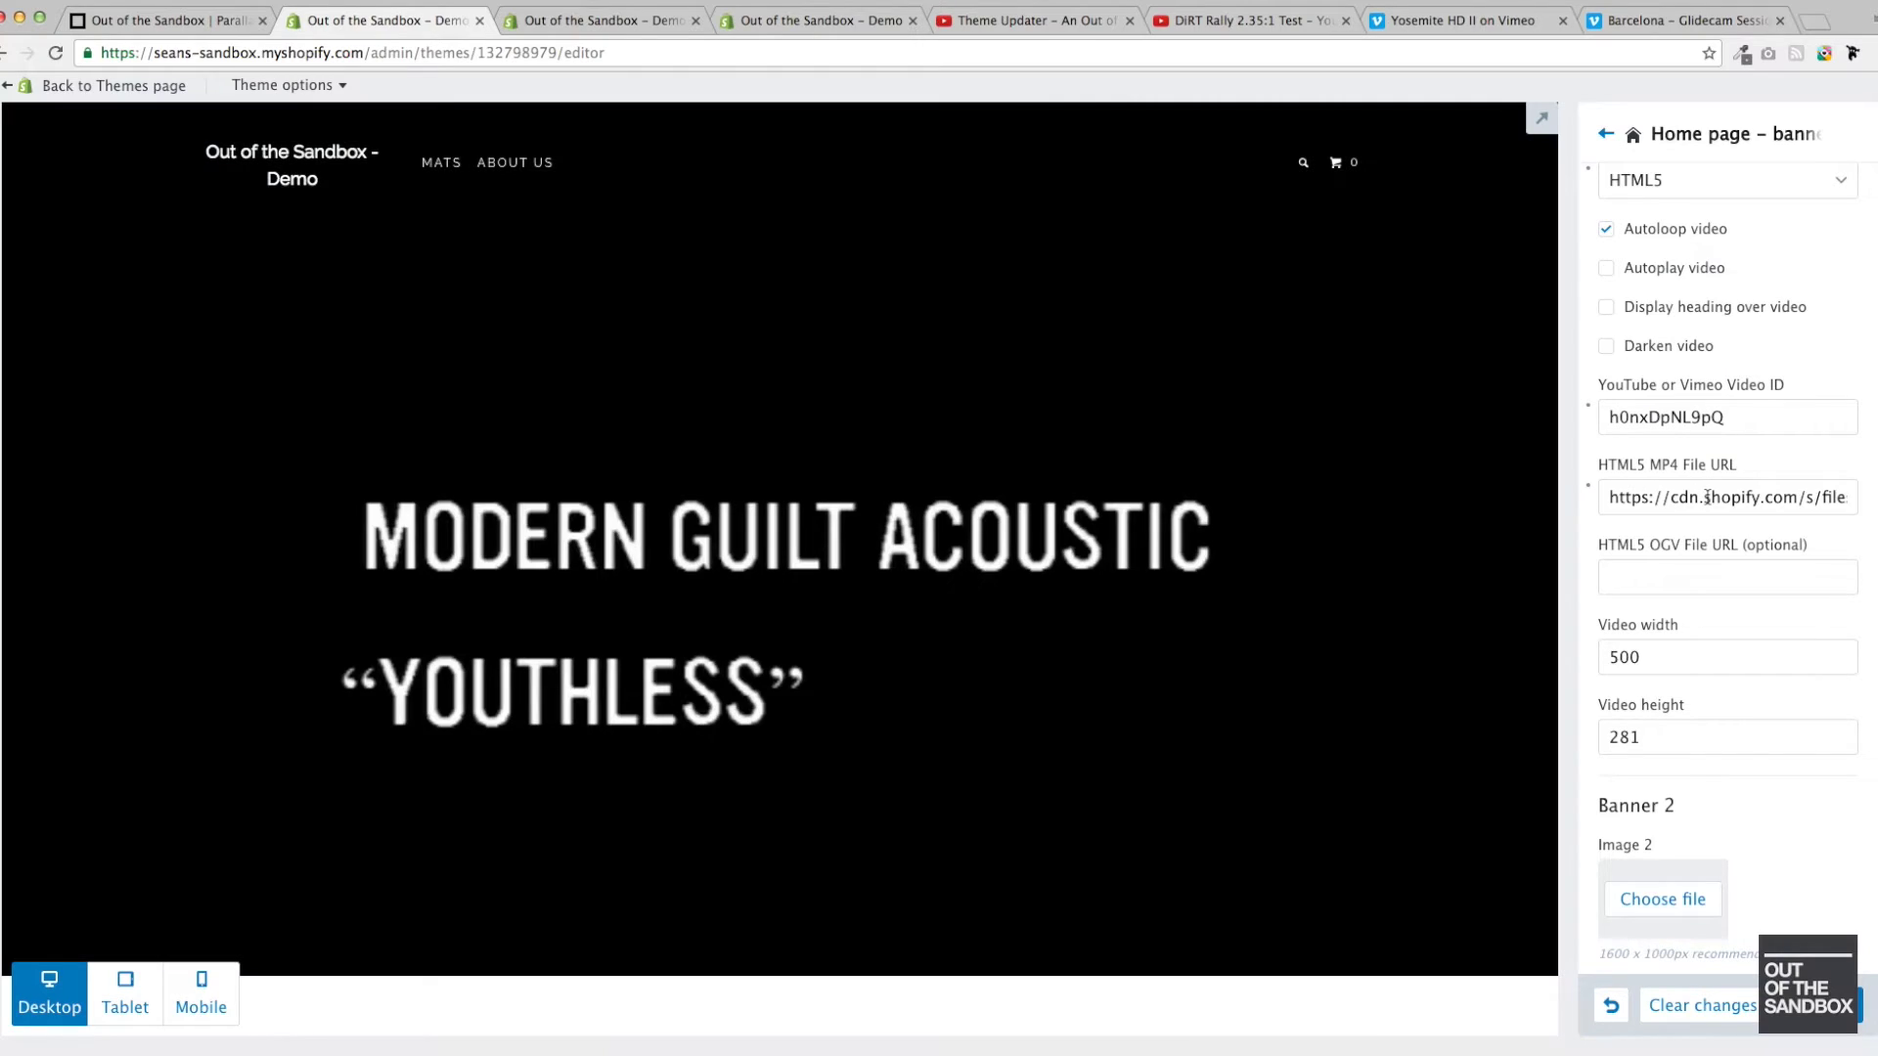
triple_click(1708, 498)
key(BackSpace)
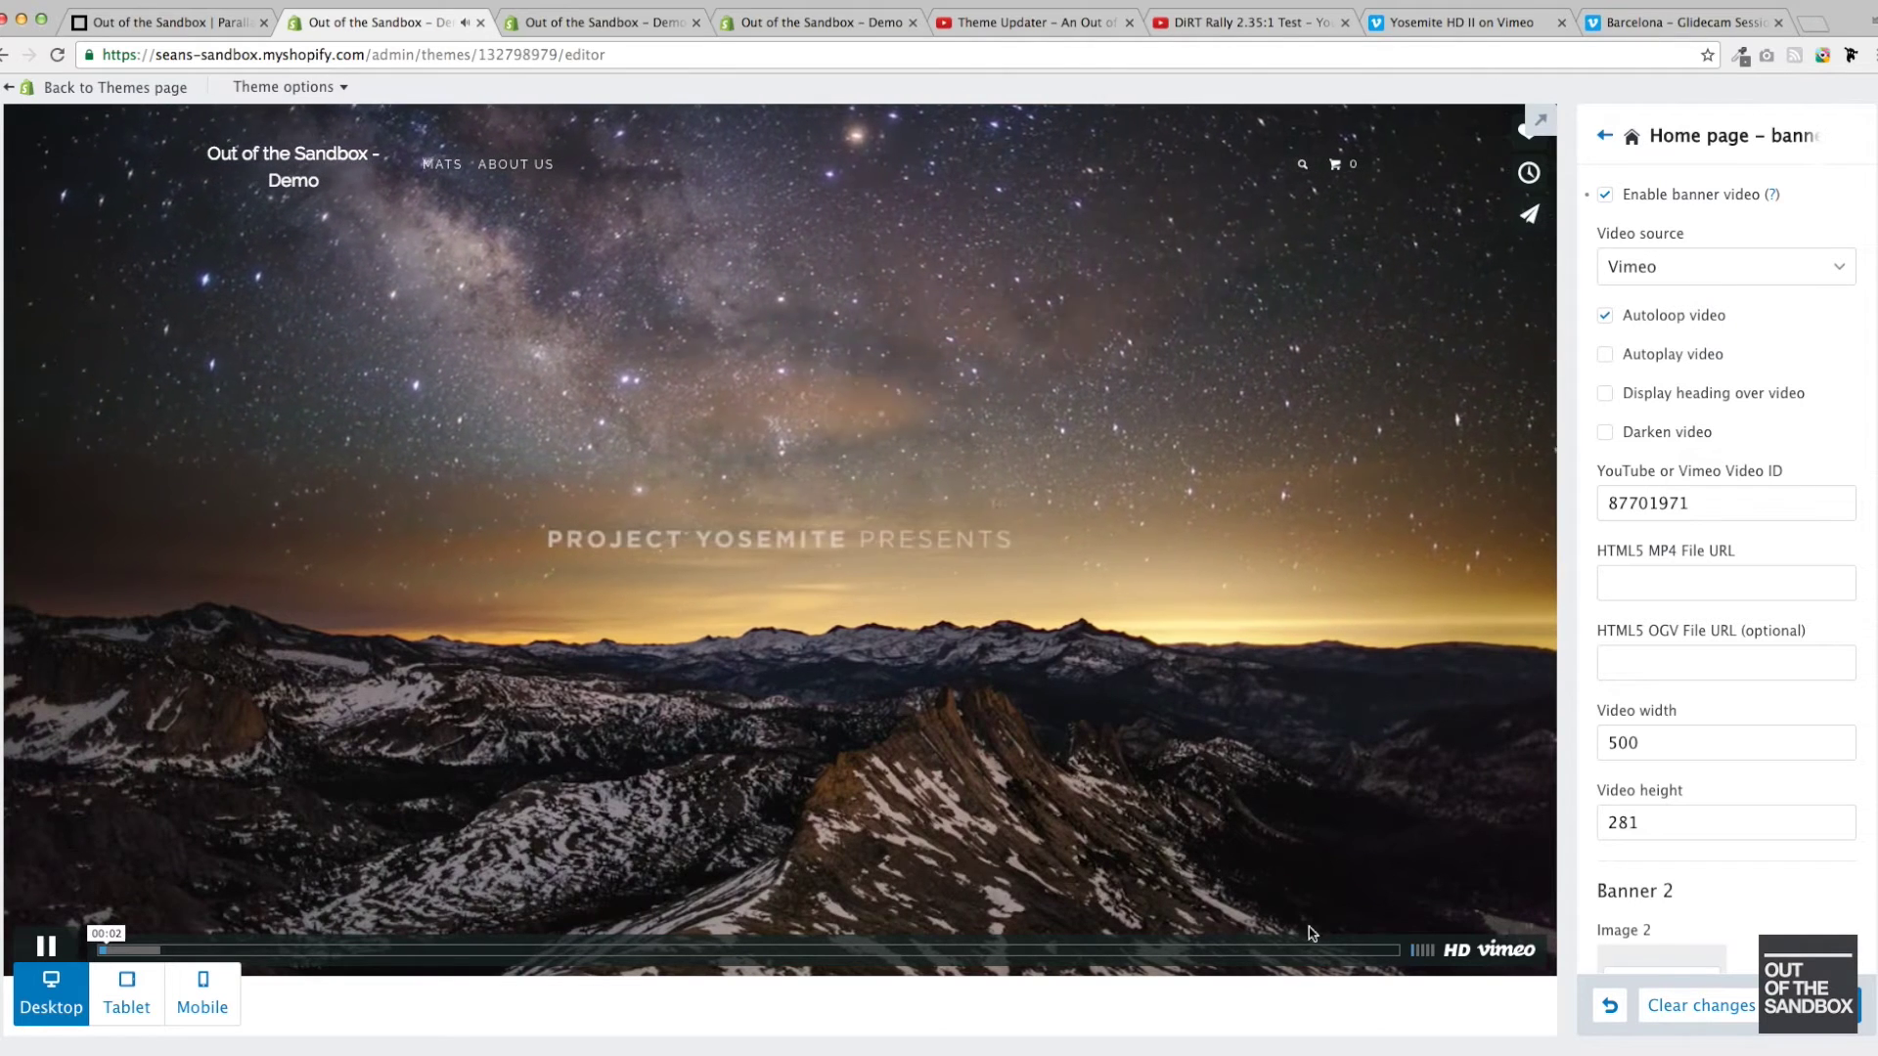
- Skip the Vimeo Yosemite video near its end, then pause it once it restarts
click(1366, 951)
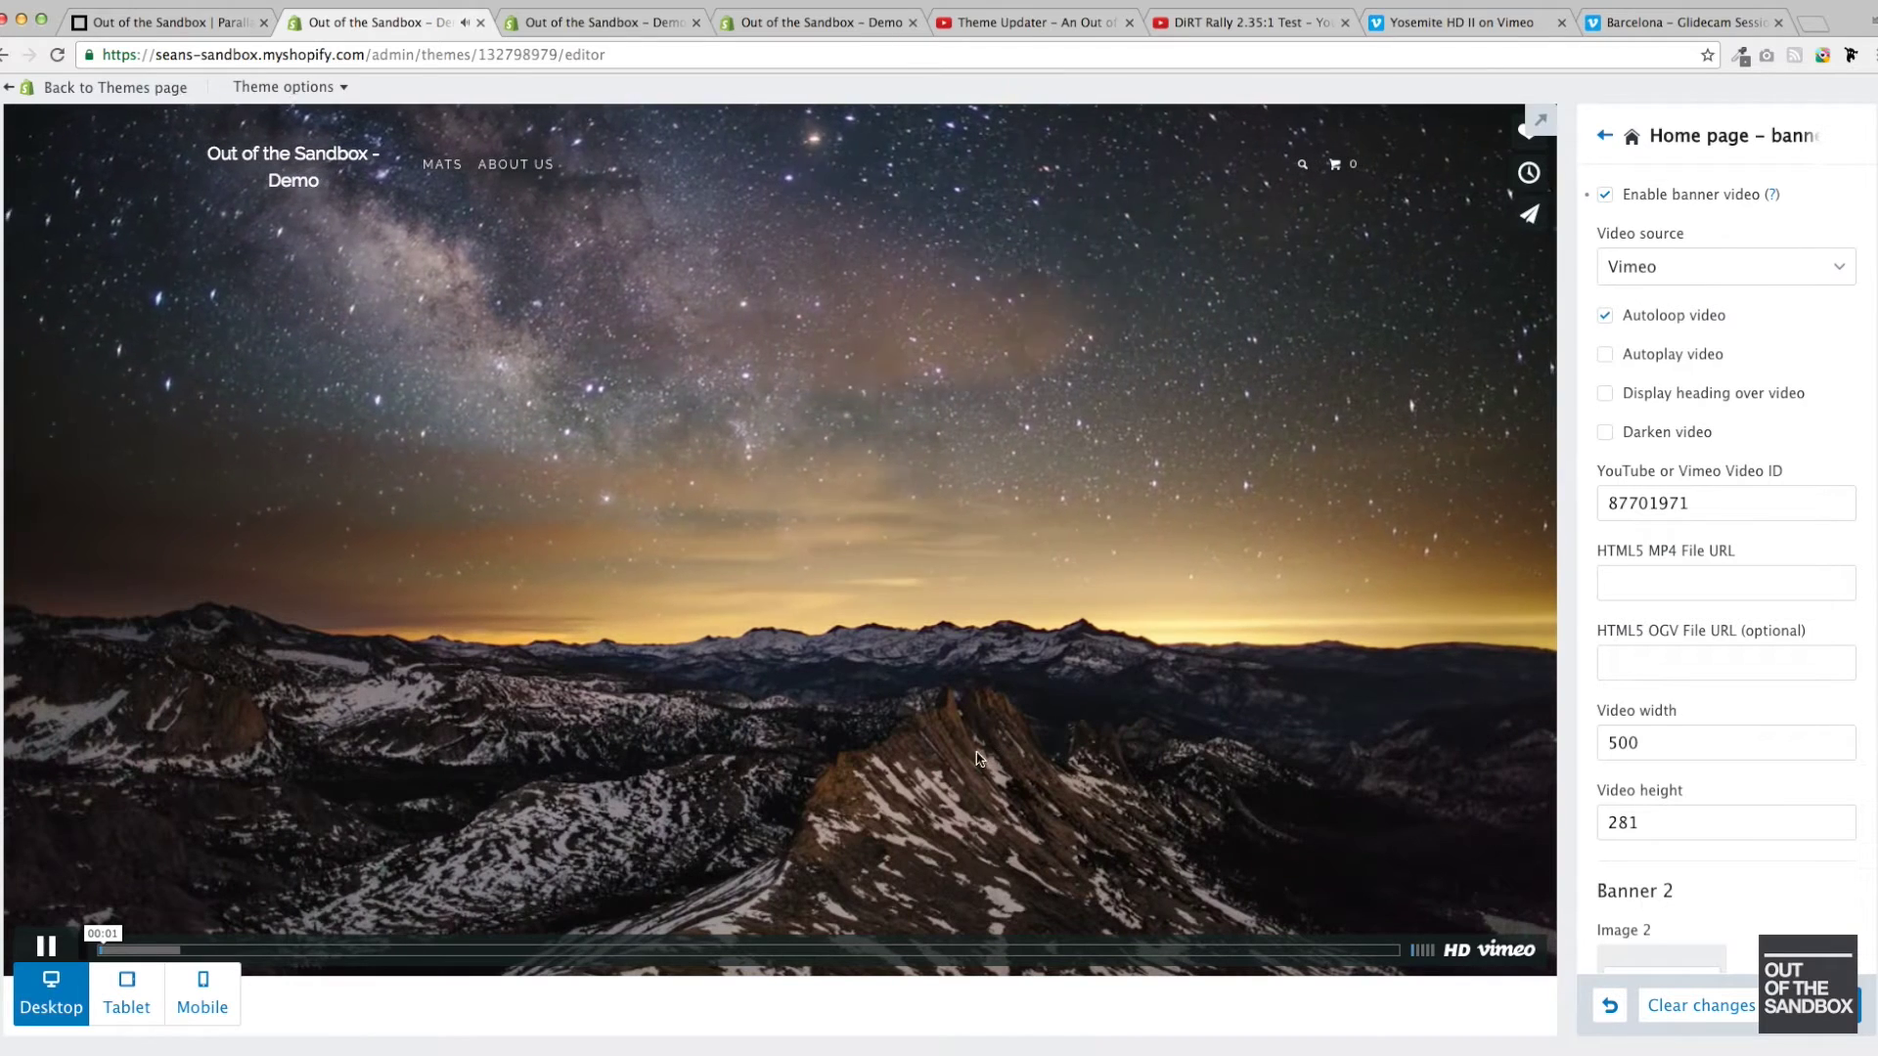
click(46, 945)
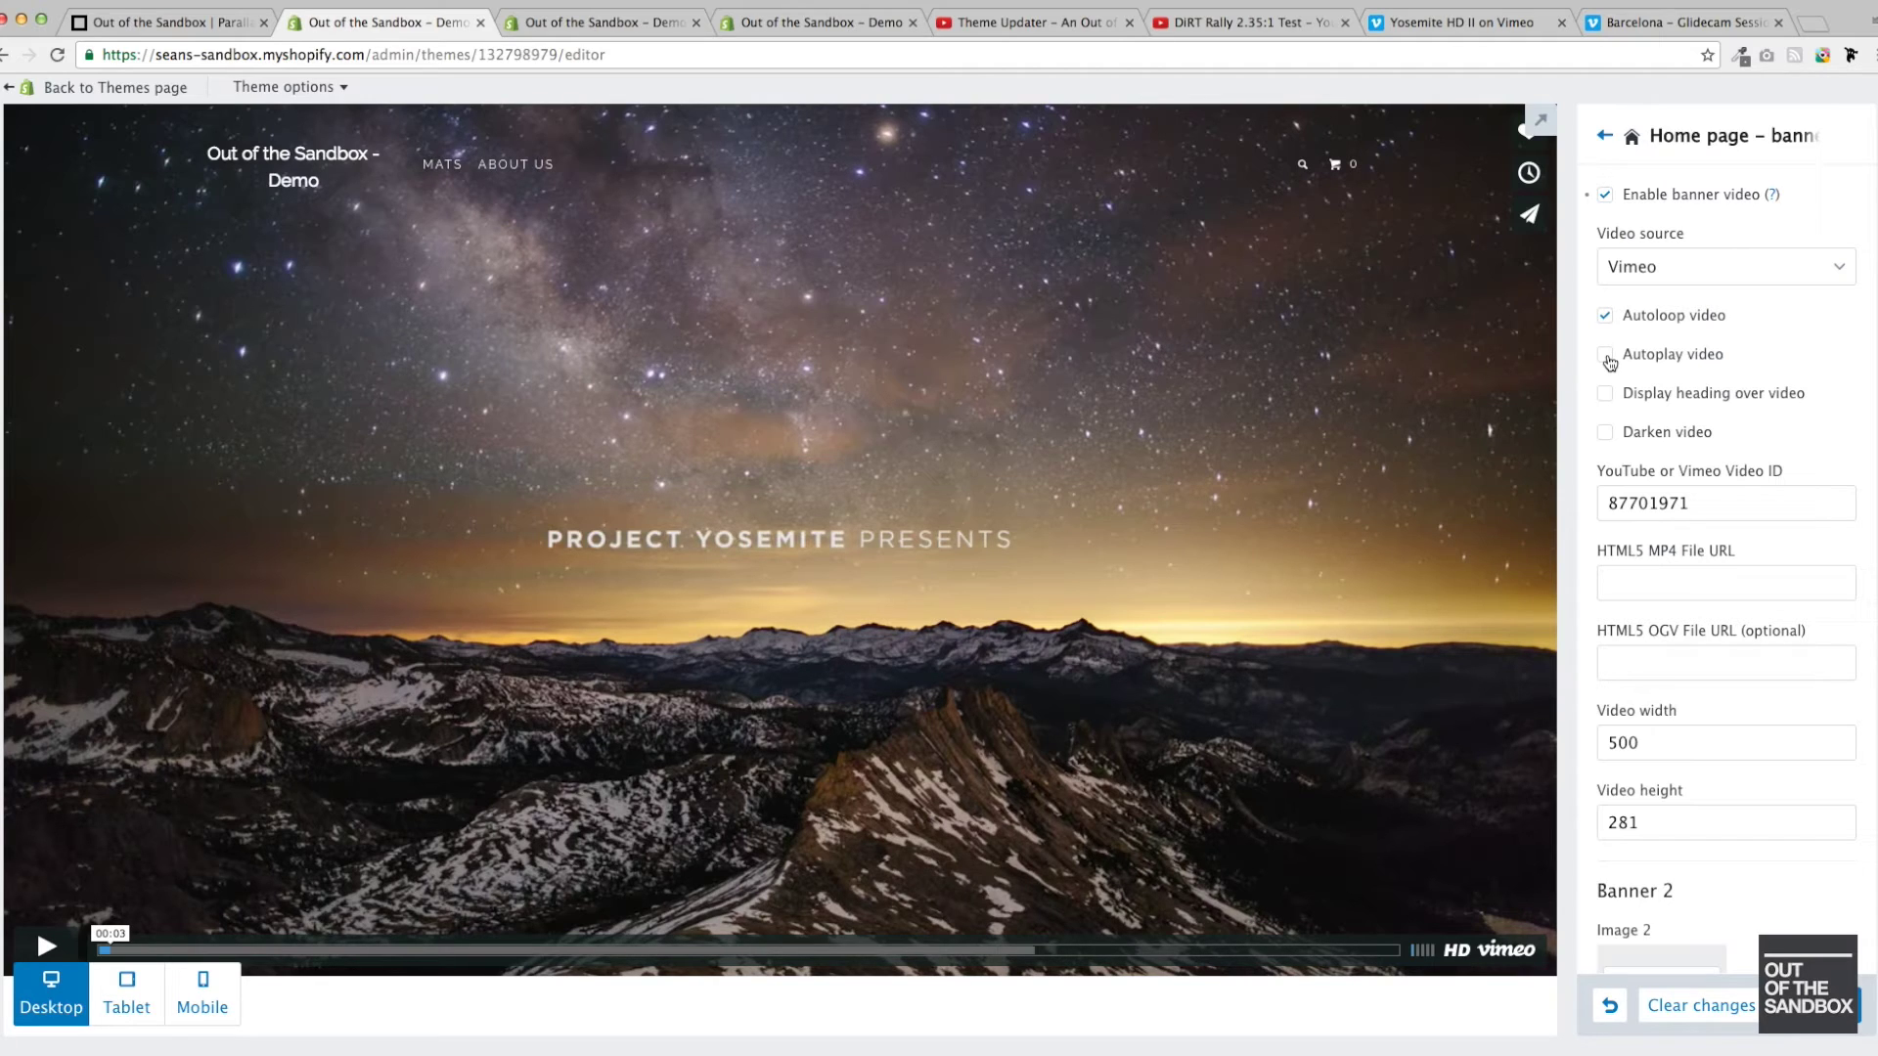
- Turn on Autoplay video for the Vimeo banner video
click(1607, 357)
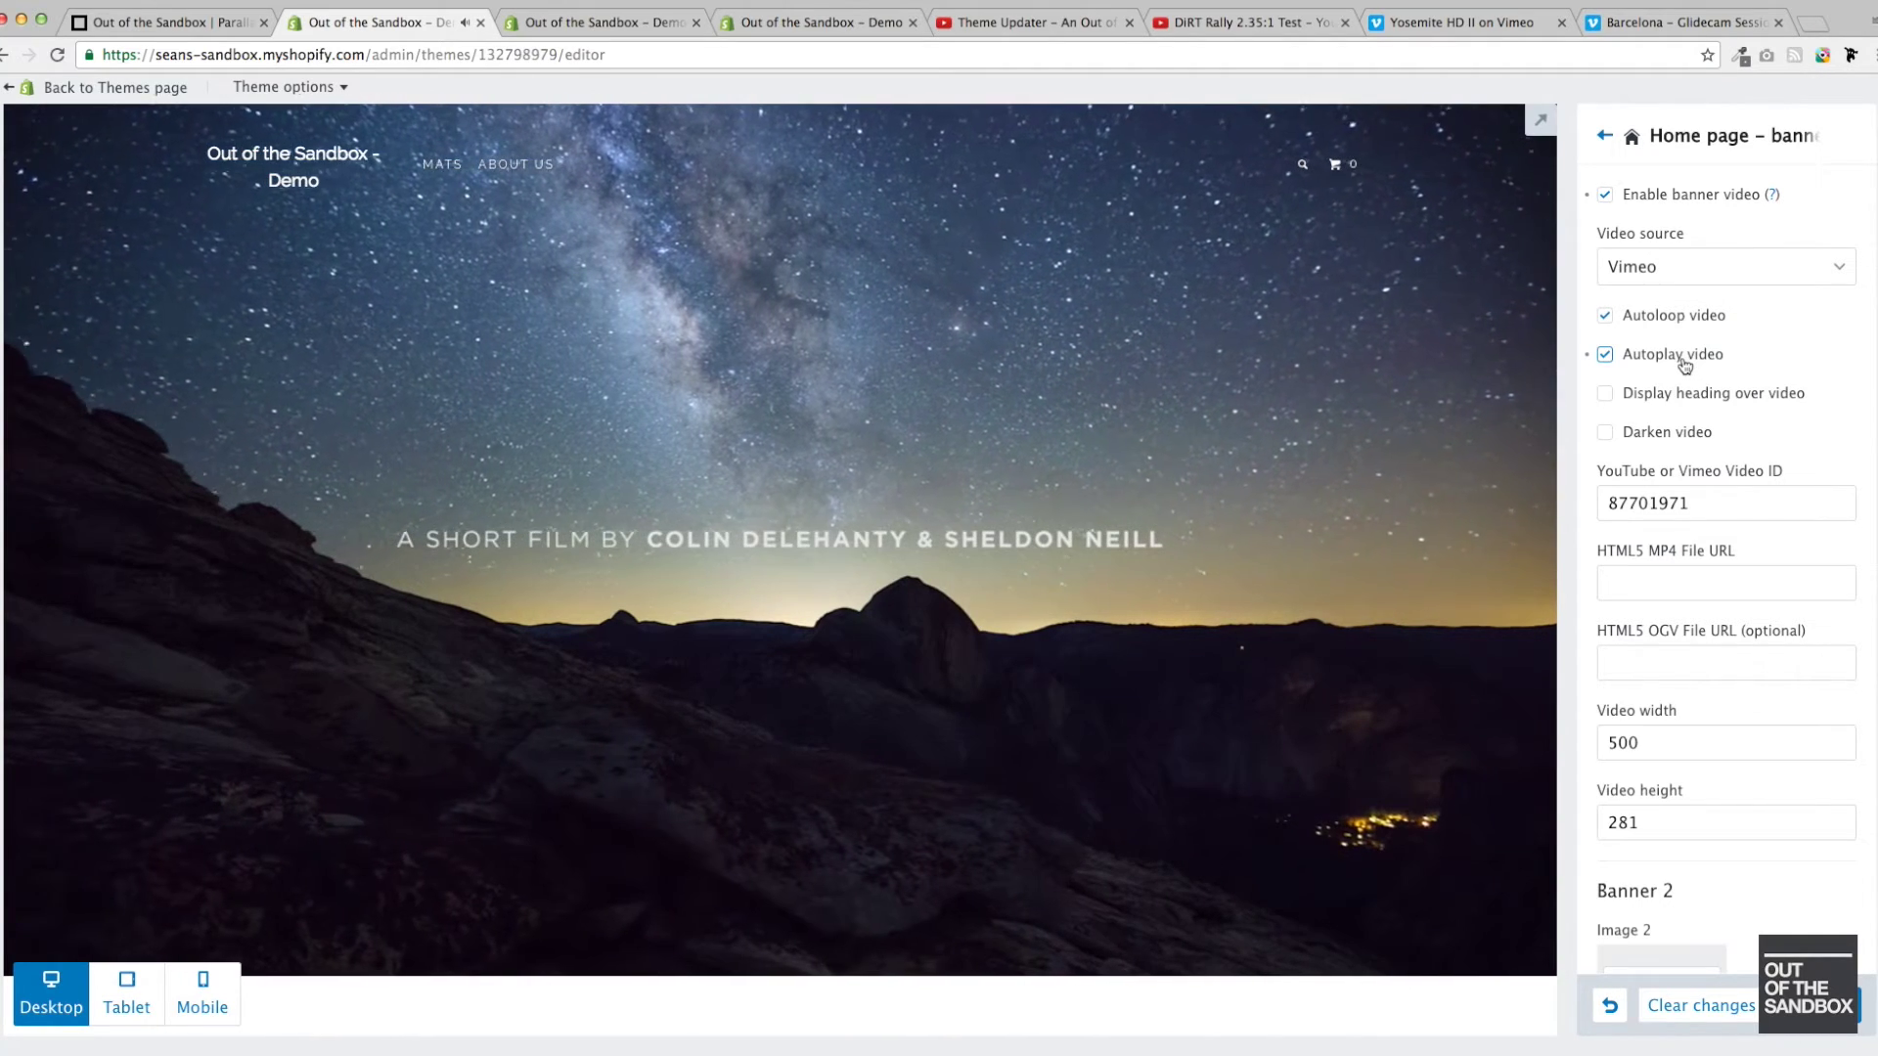
mouse_move(1135, 515)
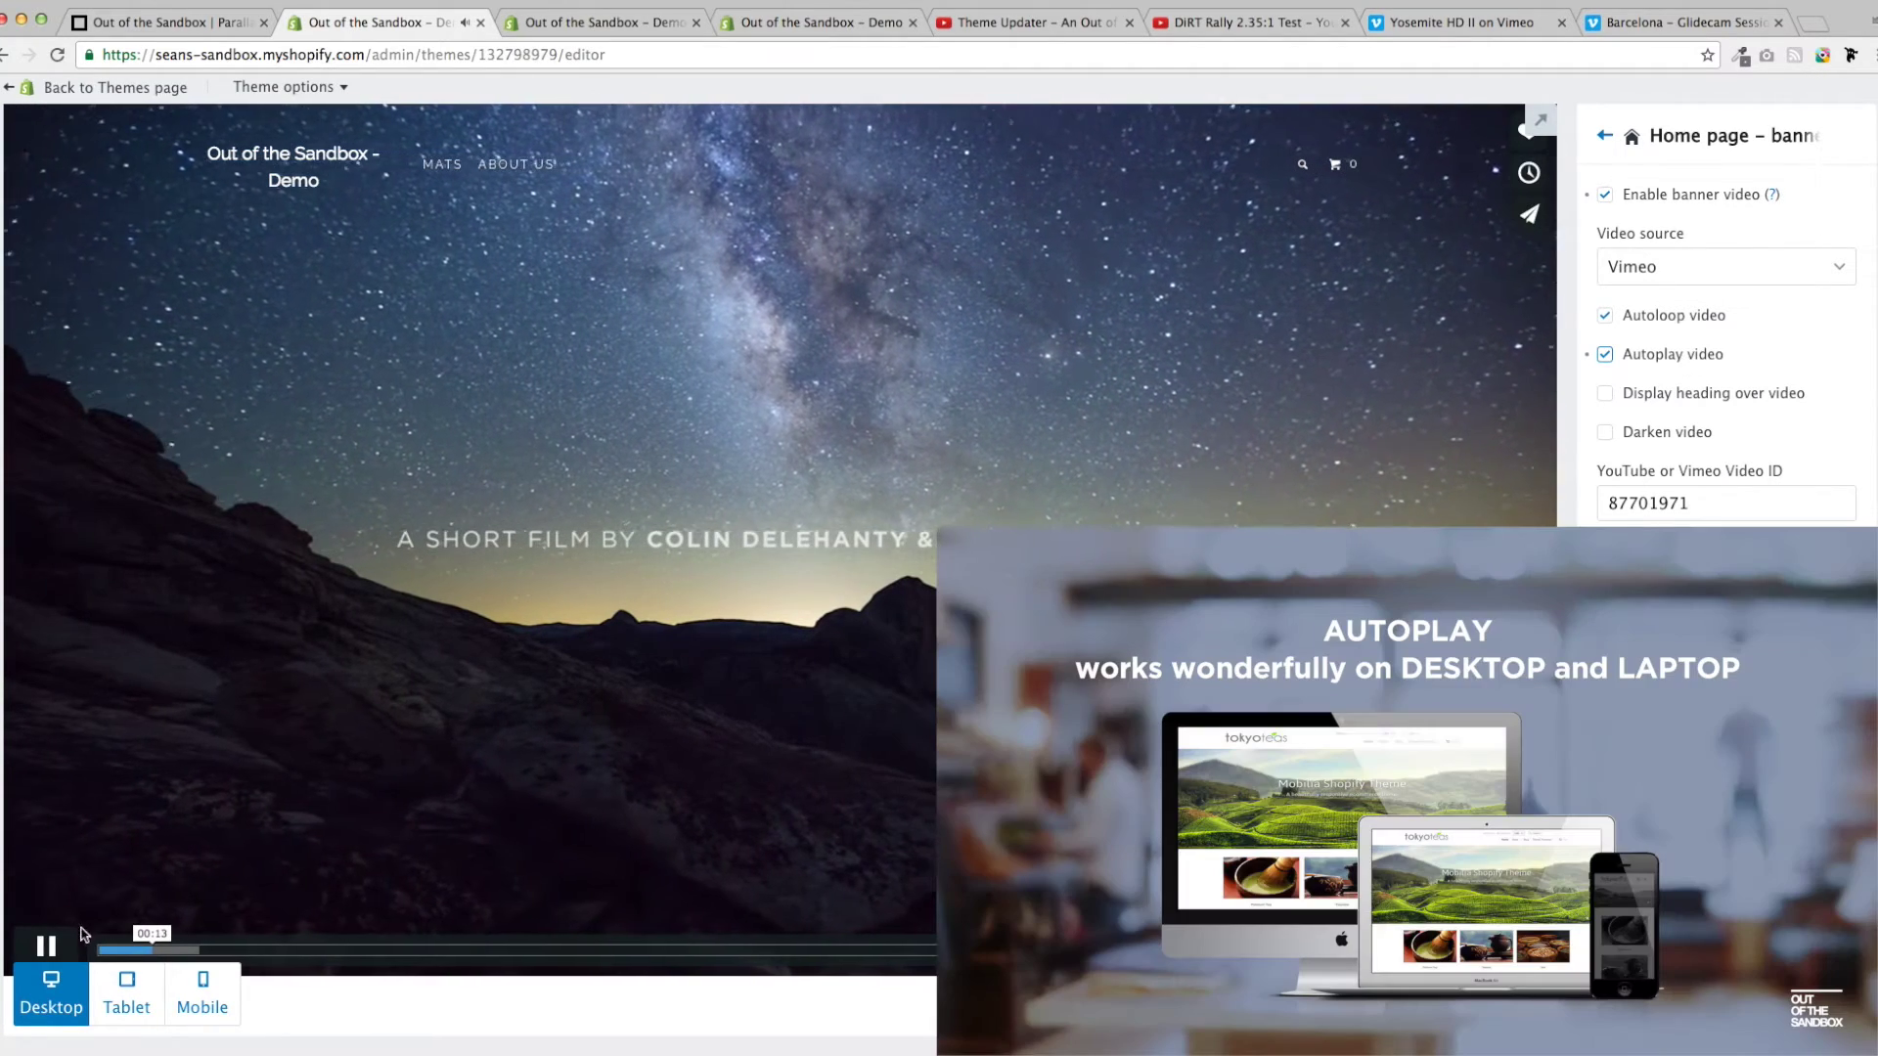
click(46, 945)
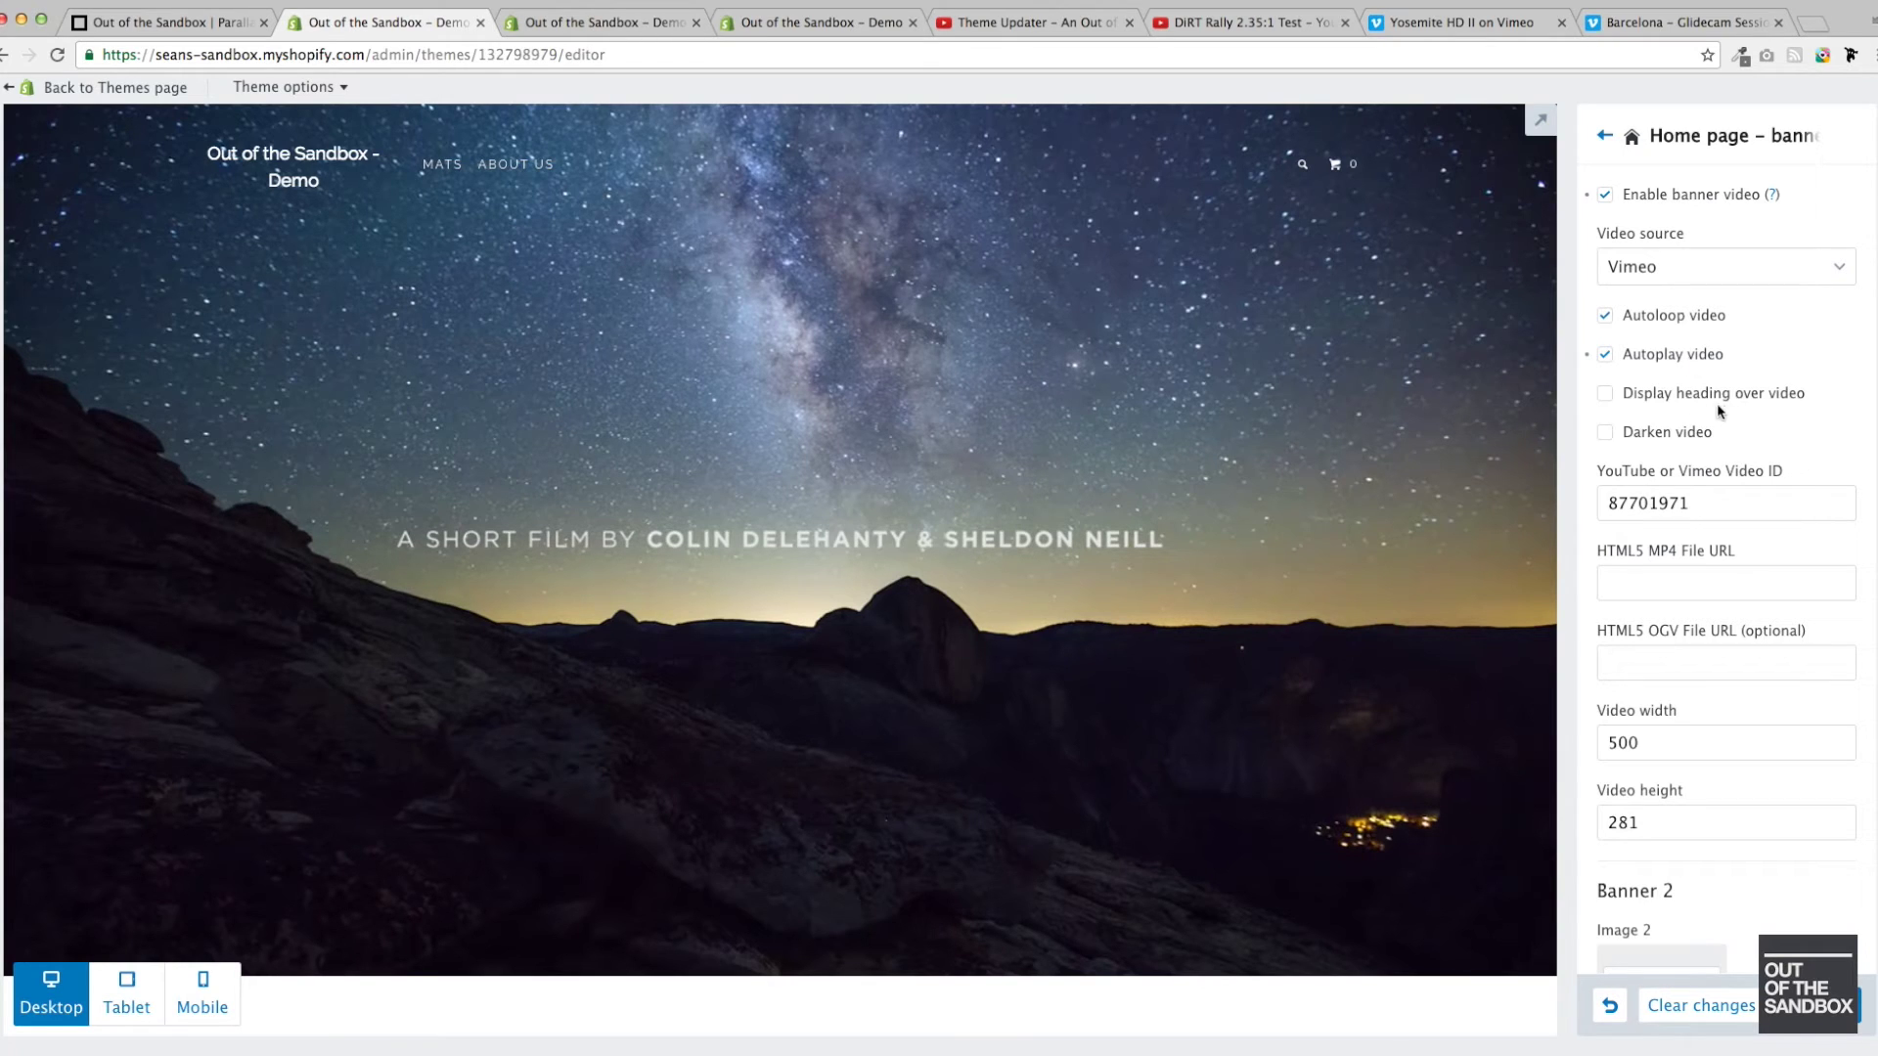
- Display the heading over the banner video, turn autoplay off and turn on Darken video
scroll(1751, 423, up, 5)
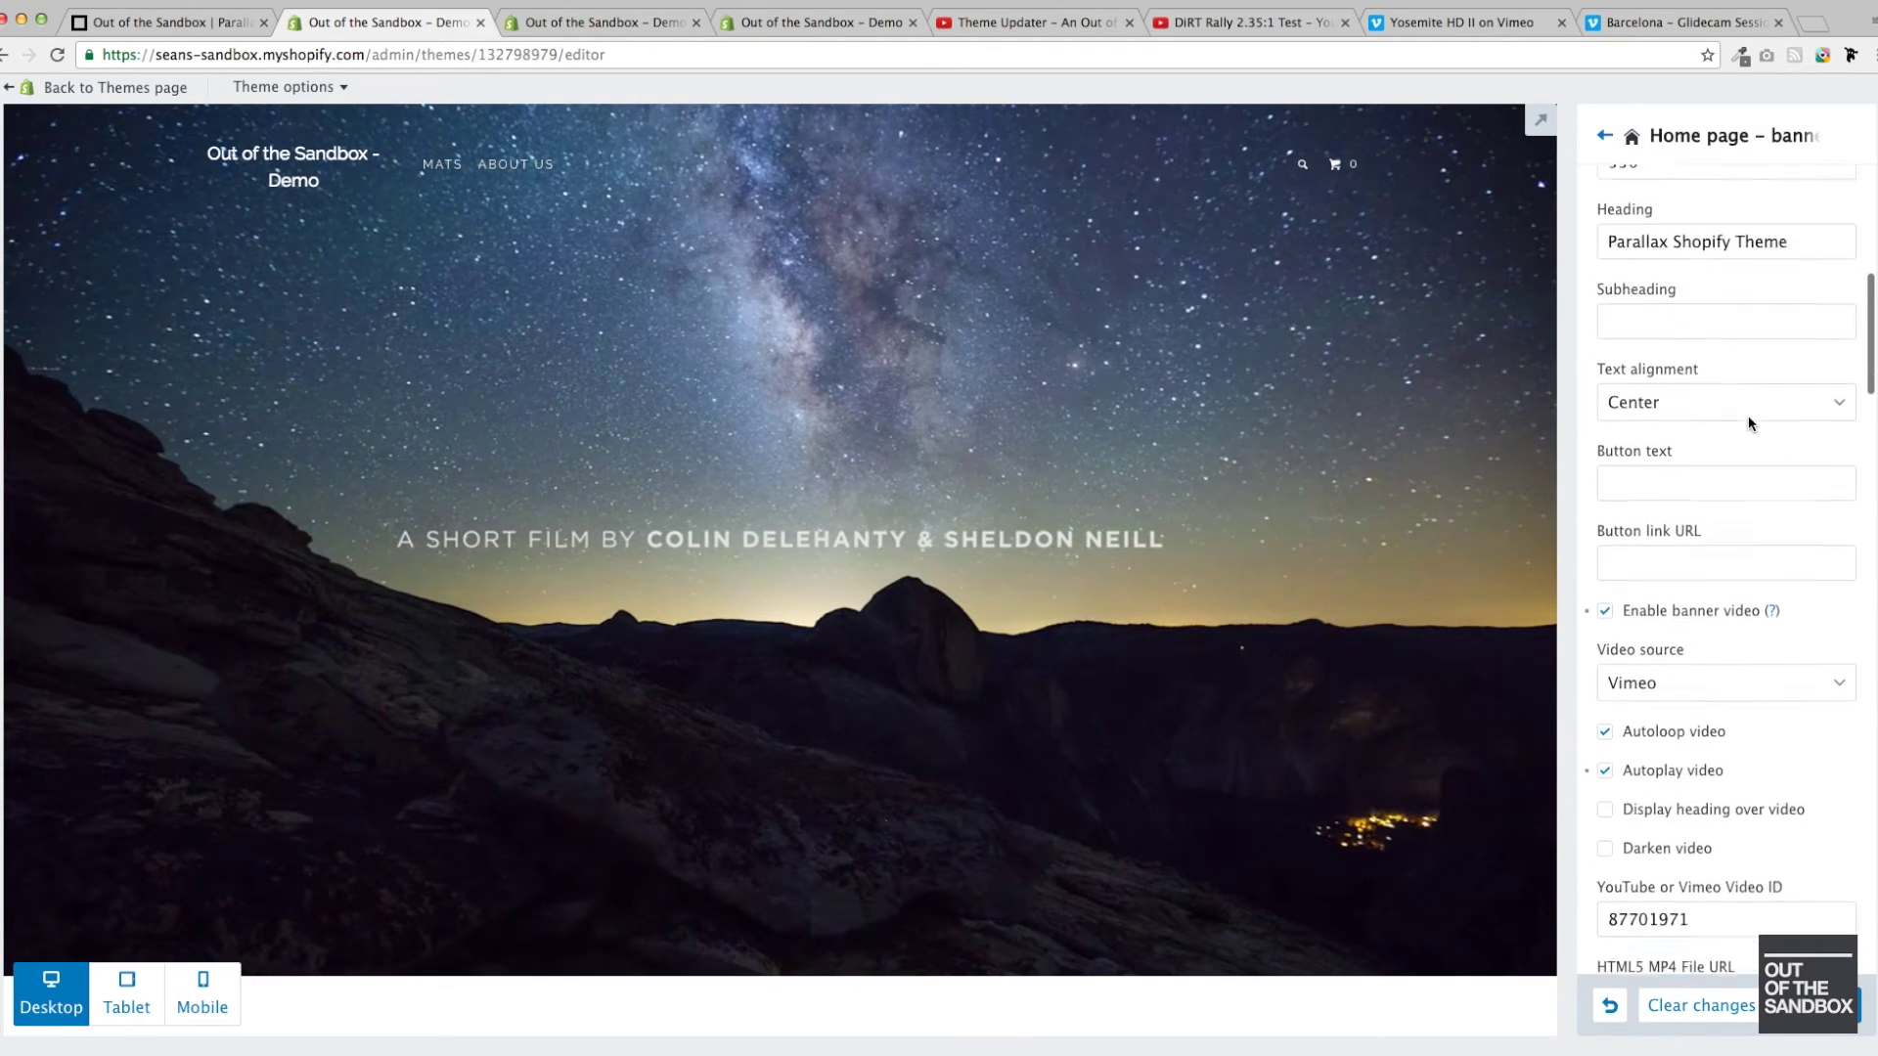
scroll(1751, 423, up, 3)
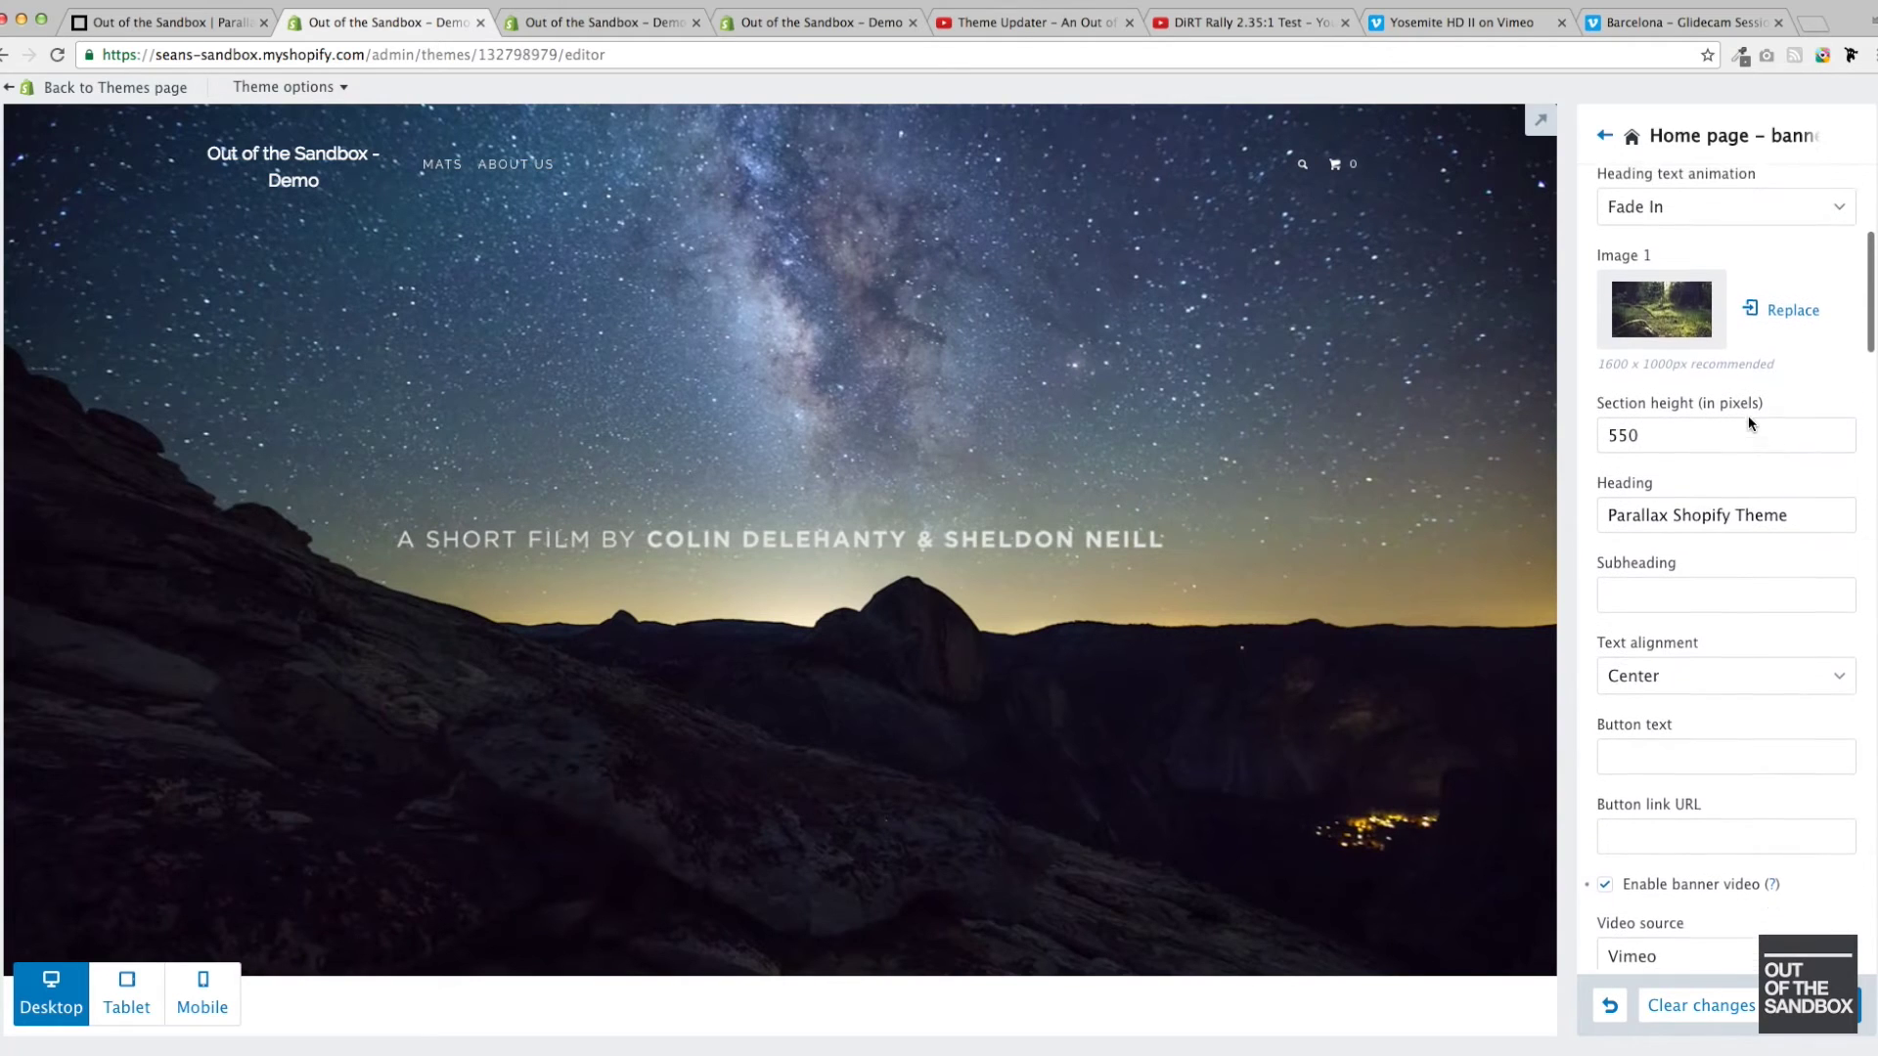
scroll(1751, 423, down, 1)
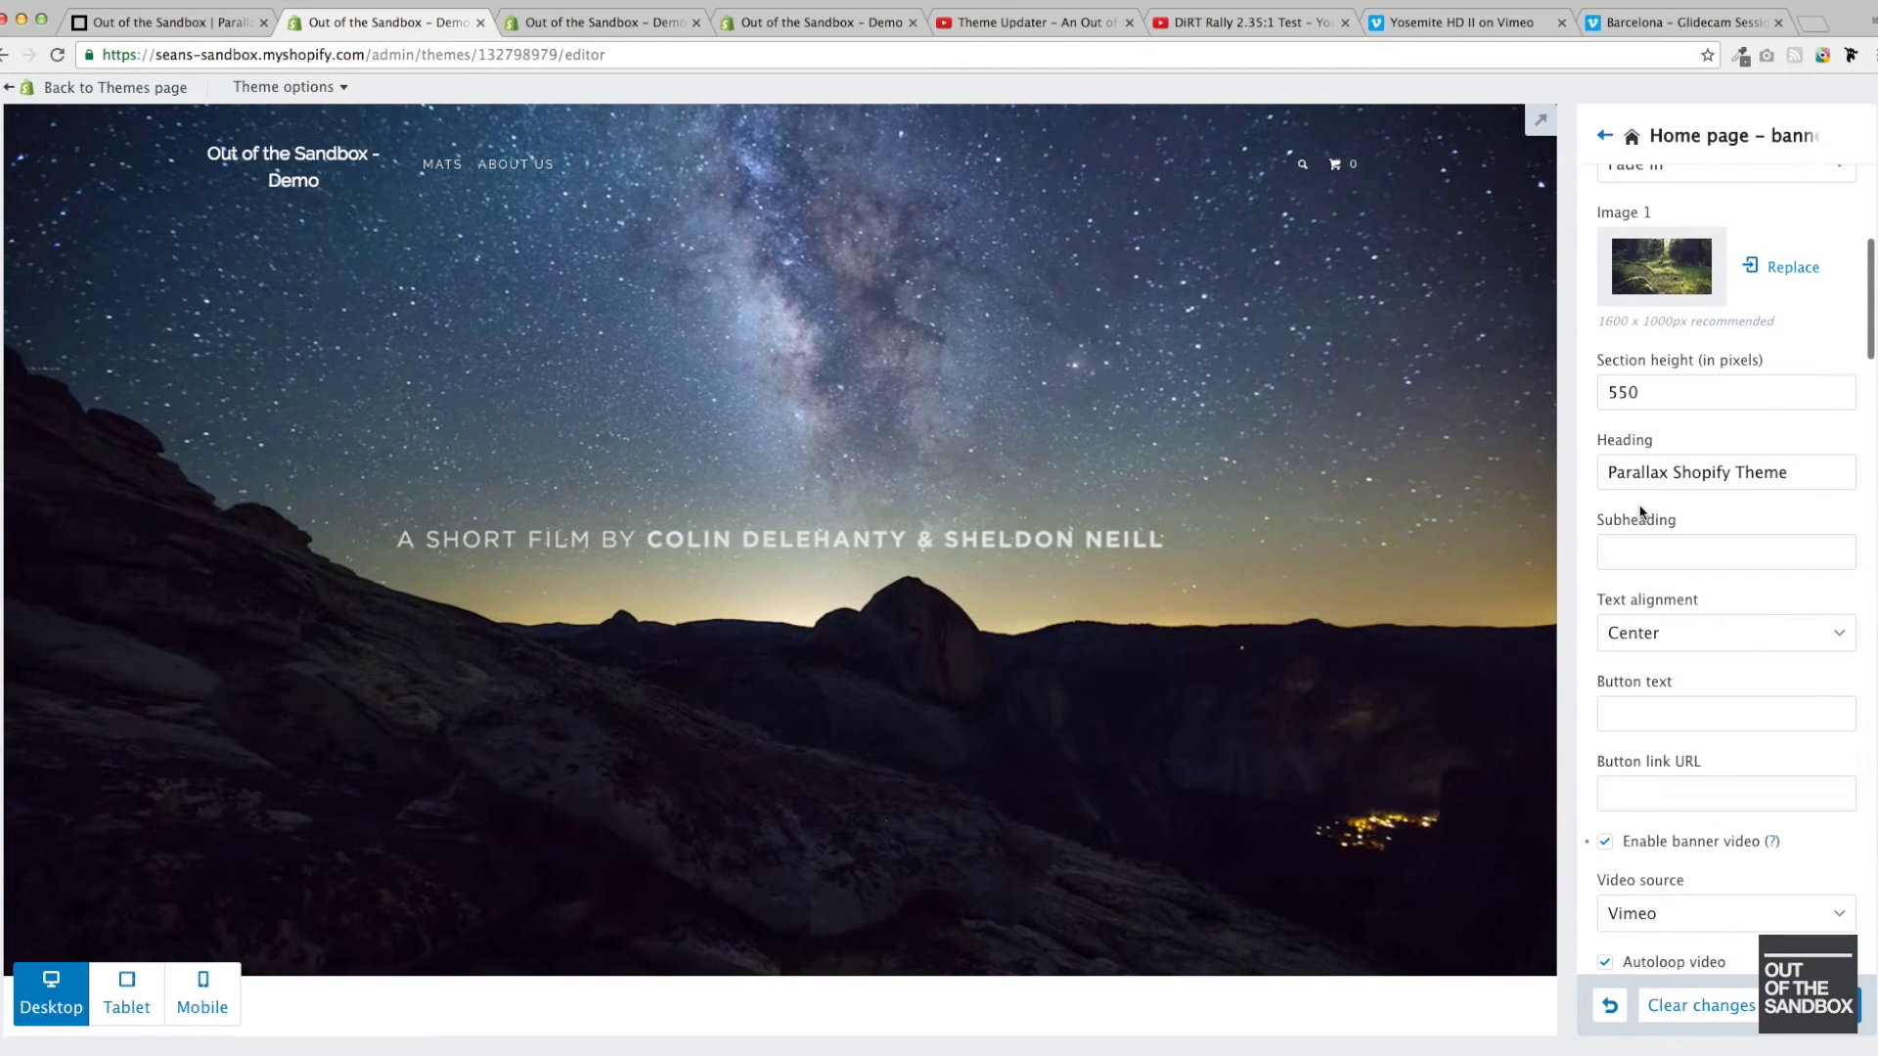
scroll(1717, 675, down, 2)
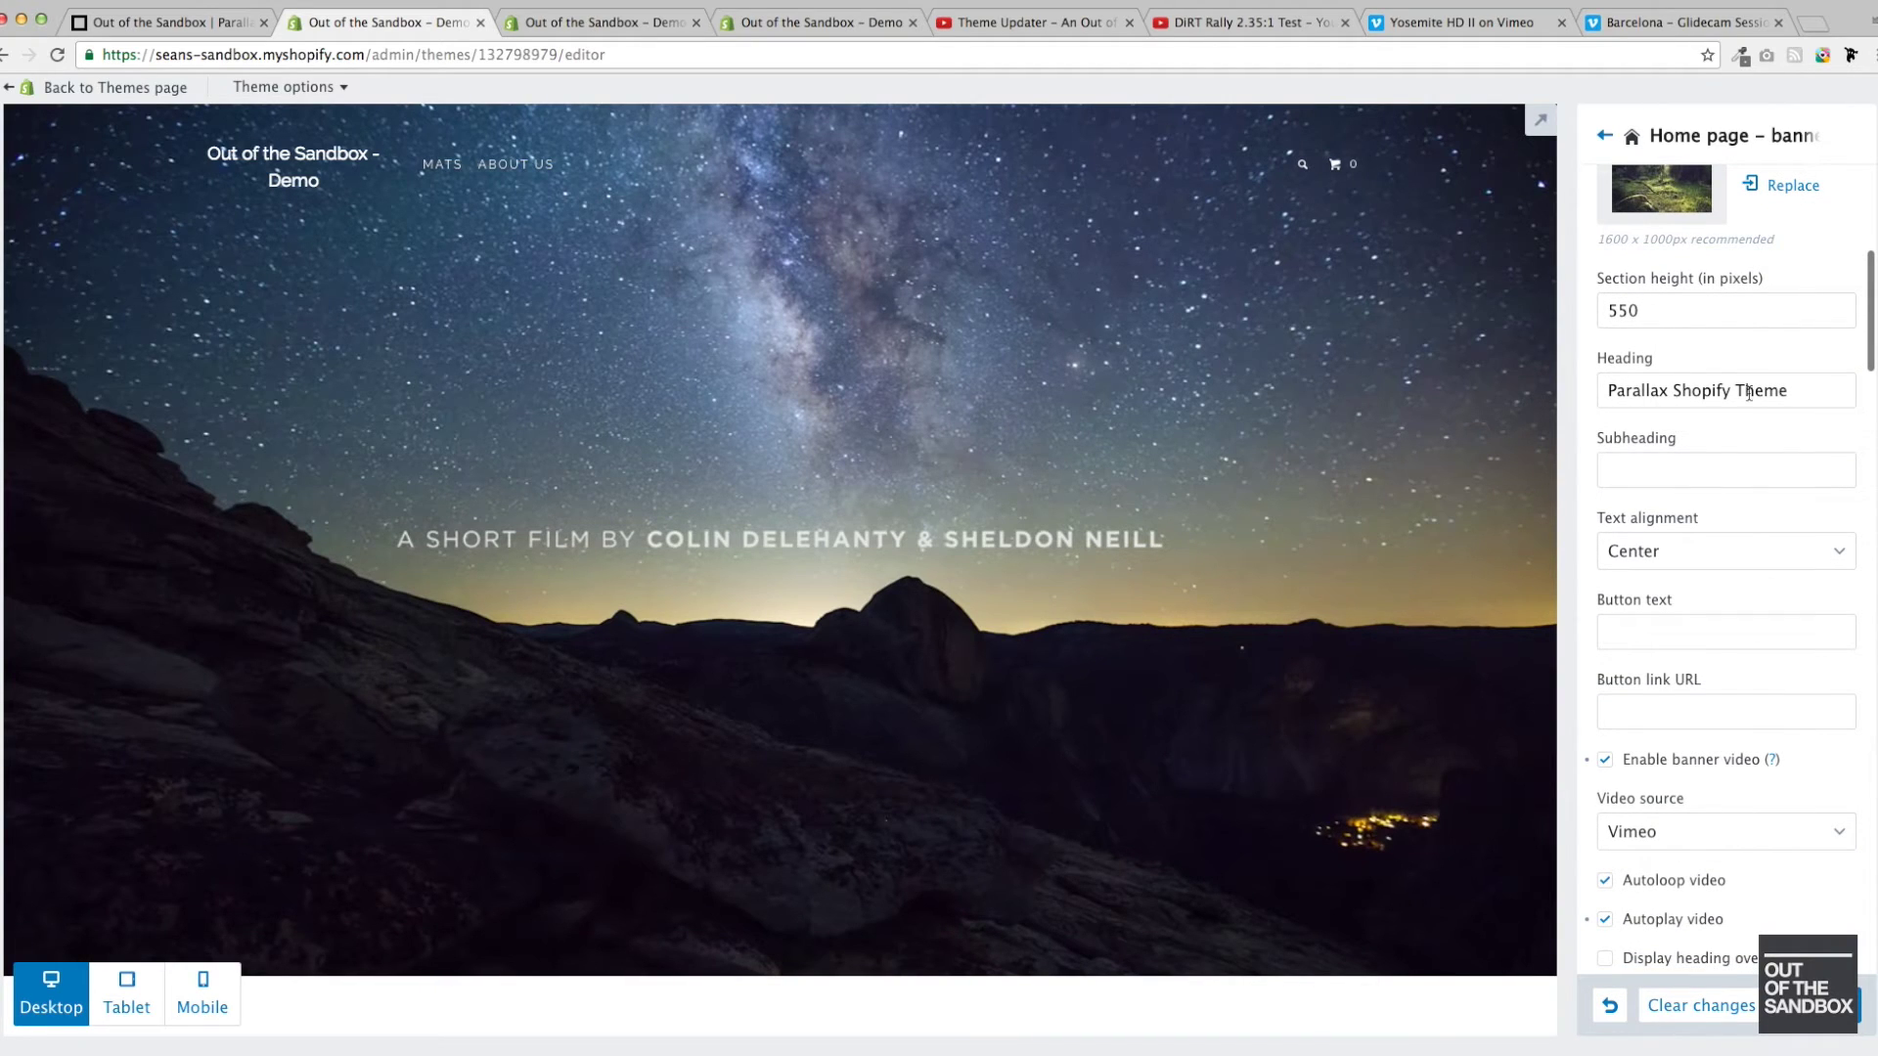
scroll(1663, 401, down, 7)
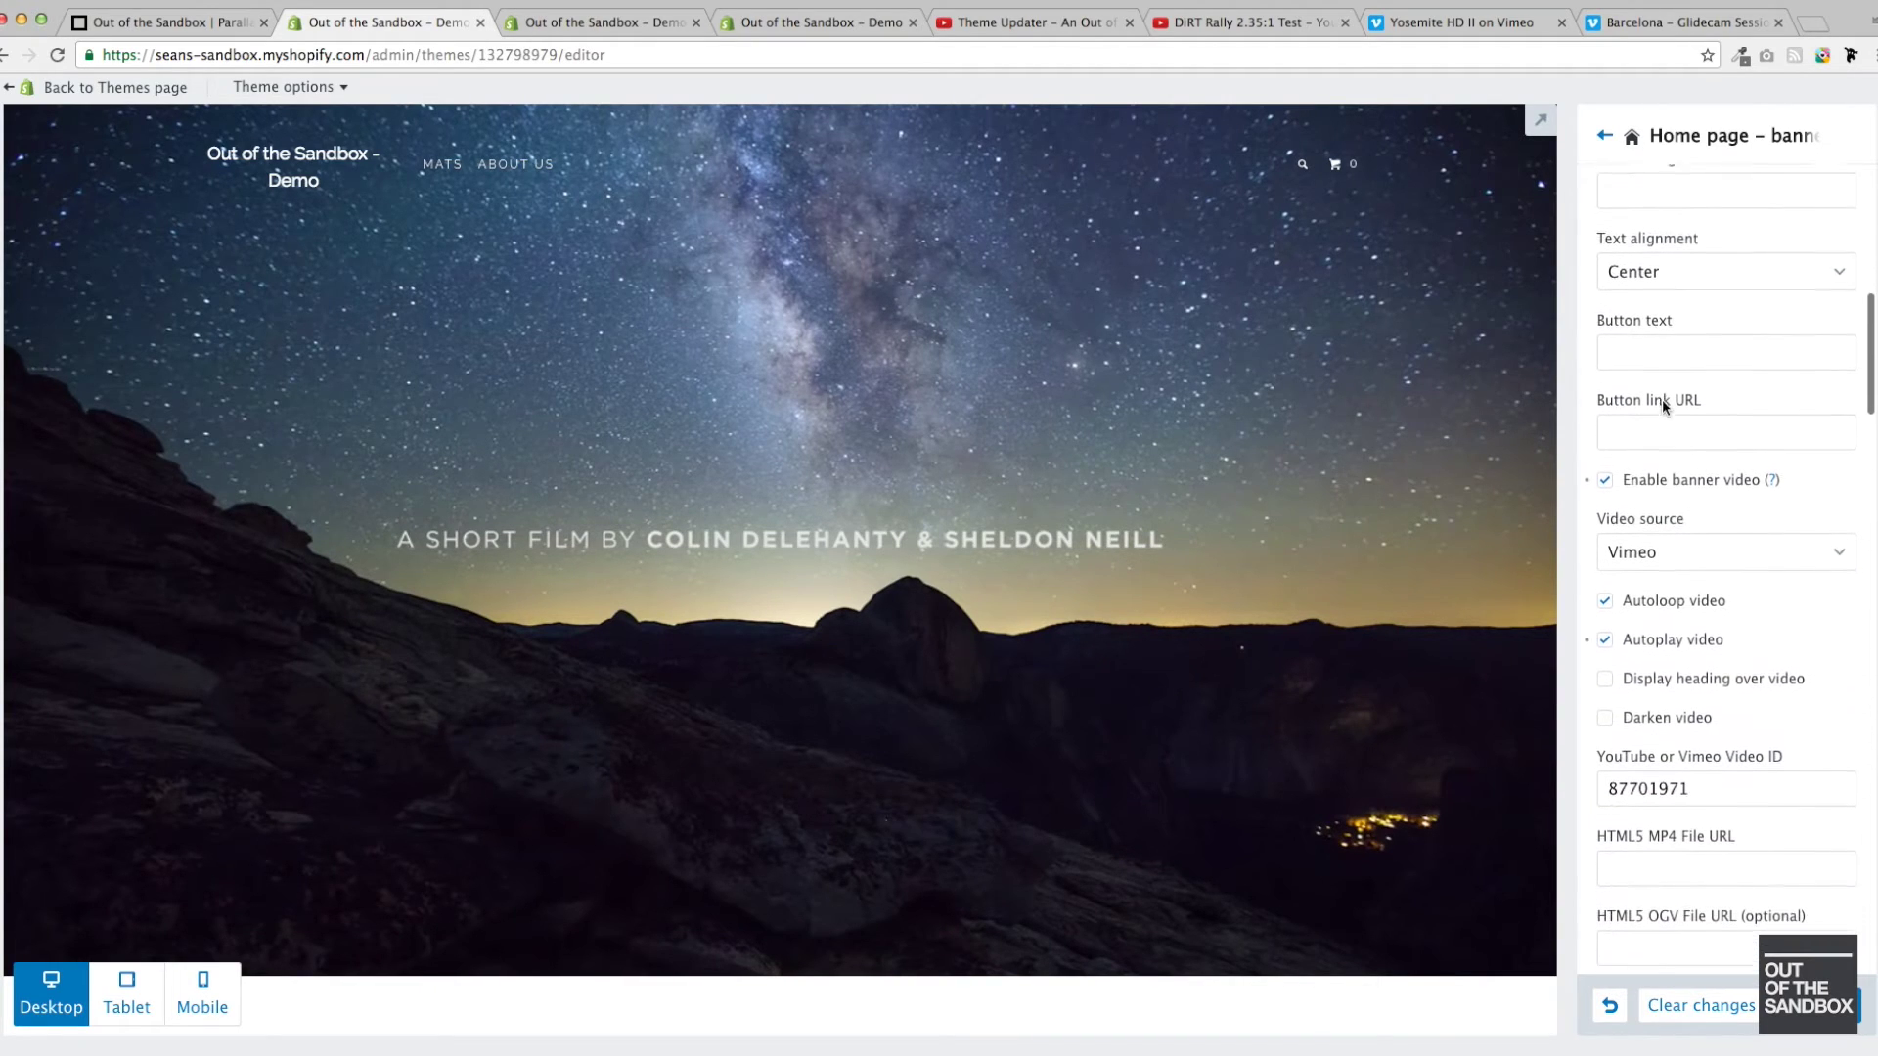
click(1679, 663)
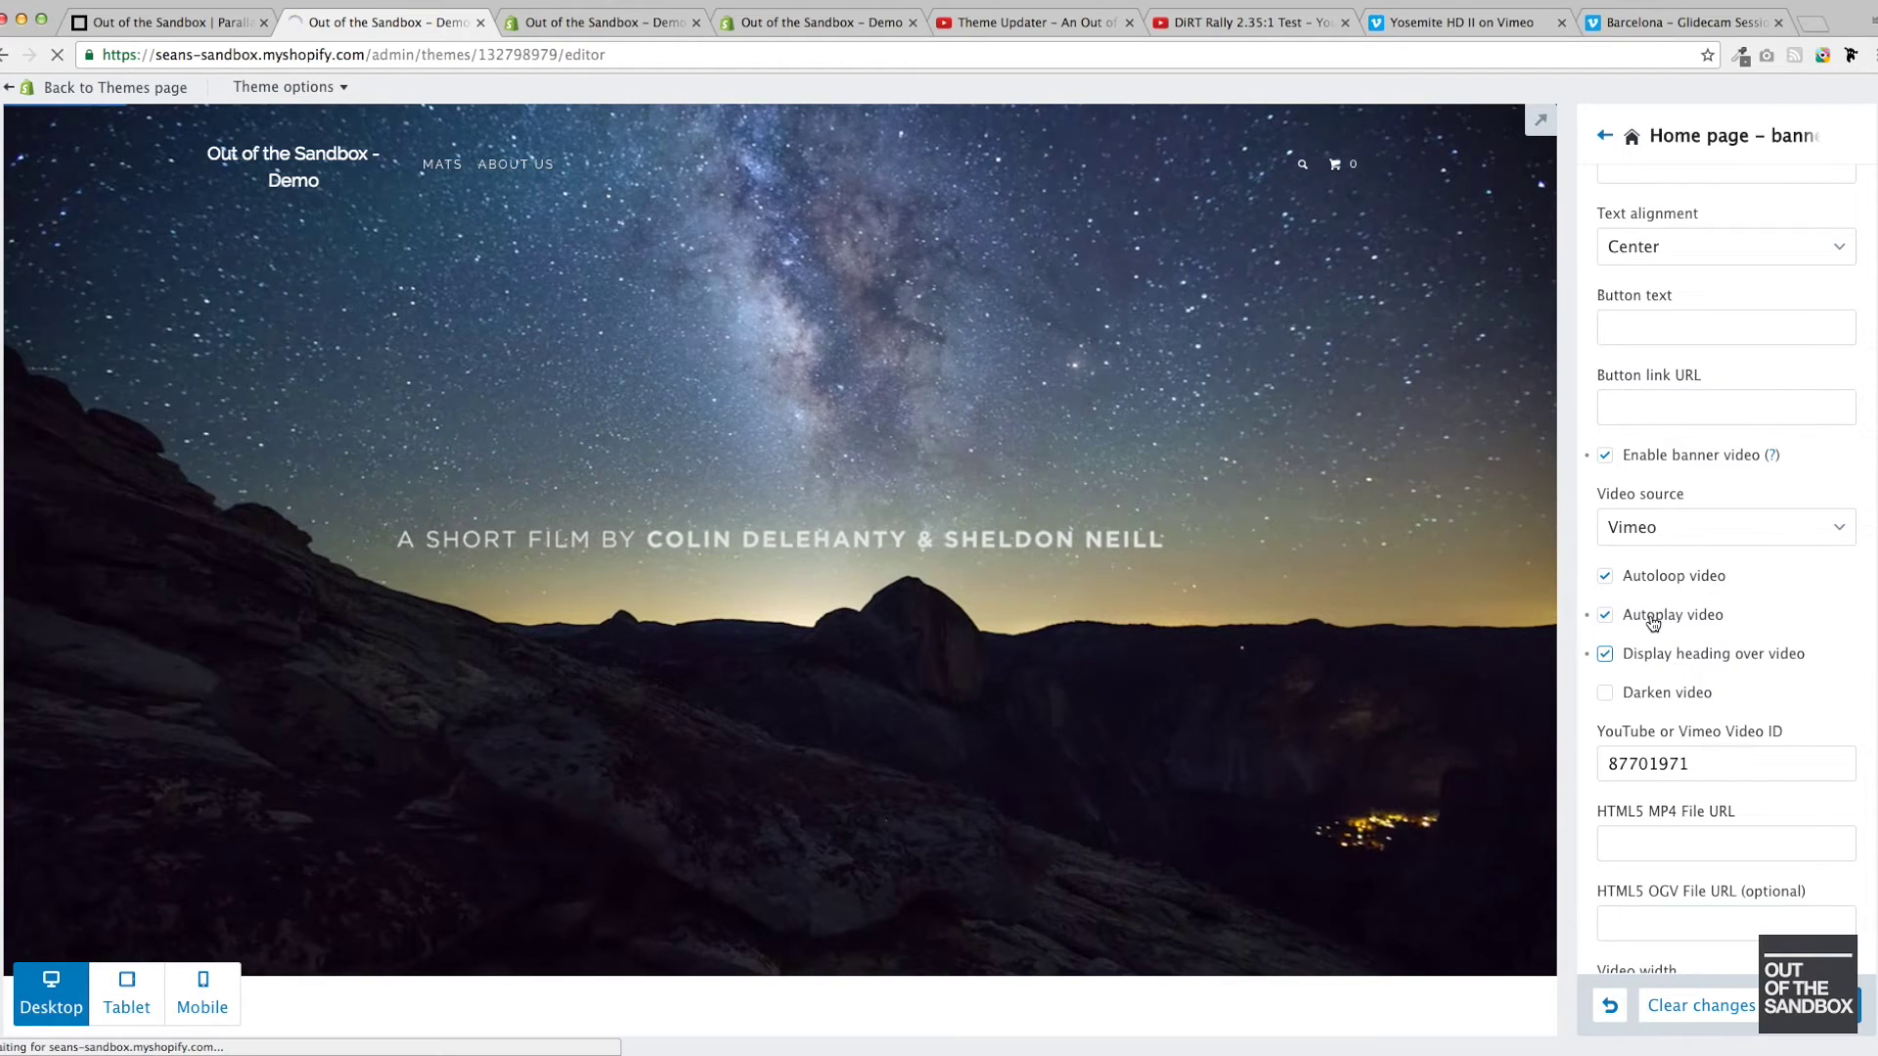
click(1658, 615)
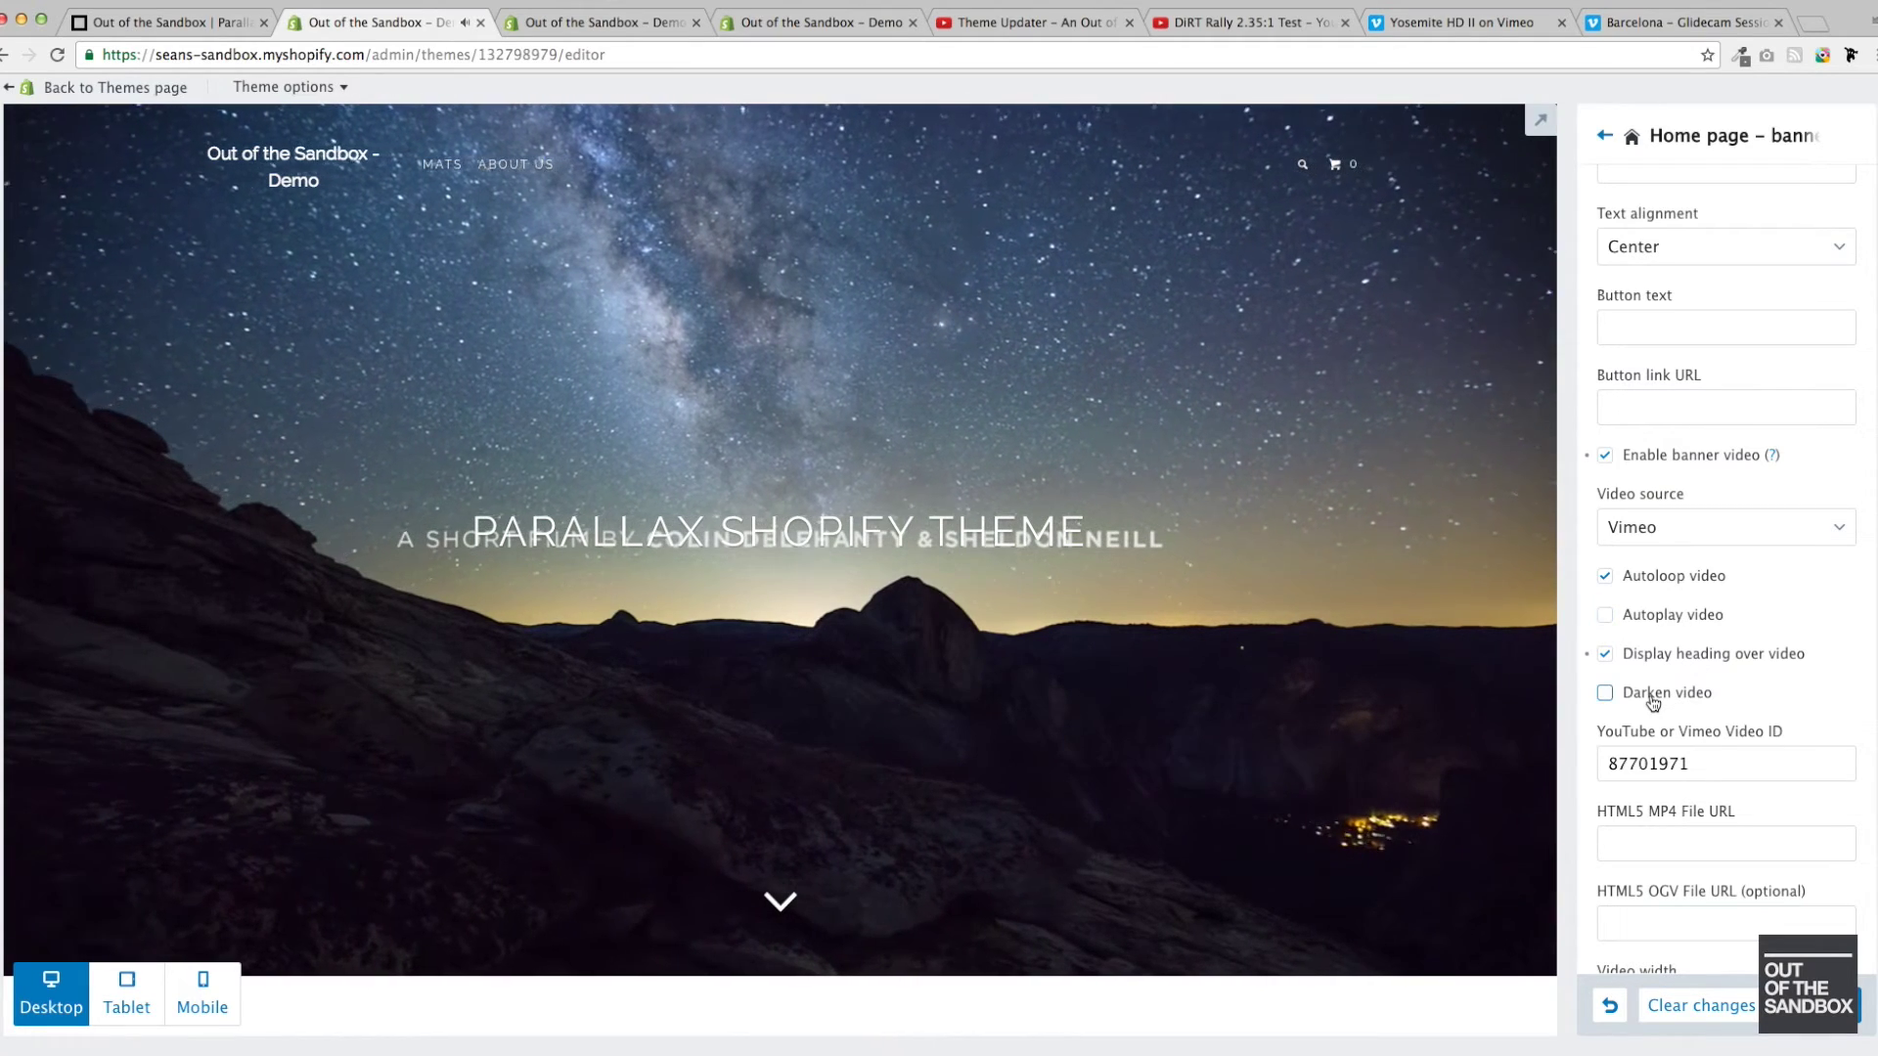
click(1652, 694)
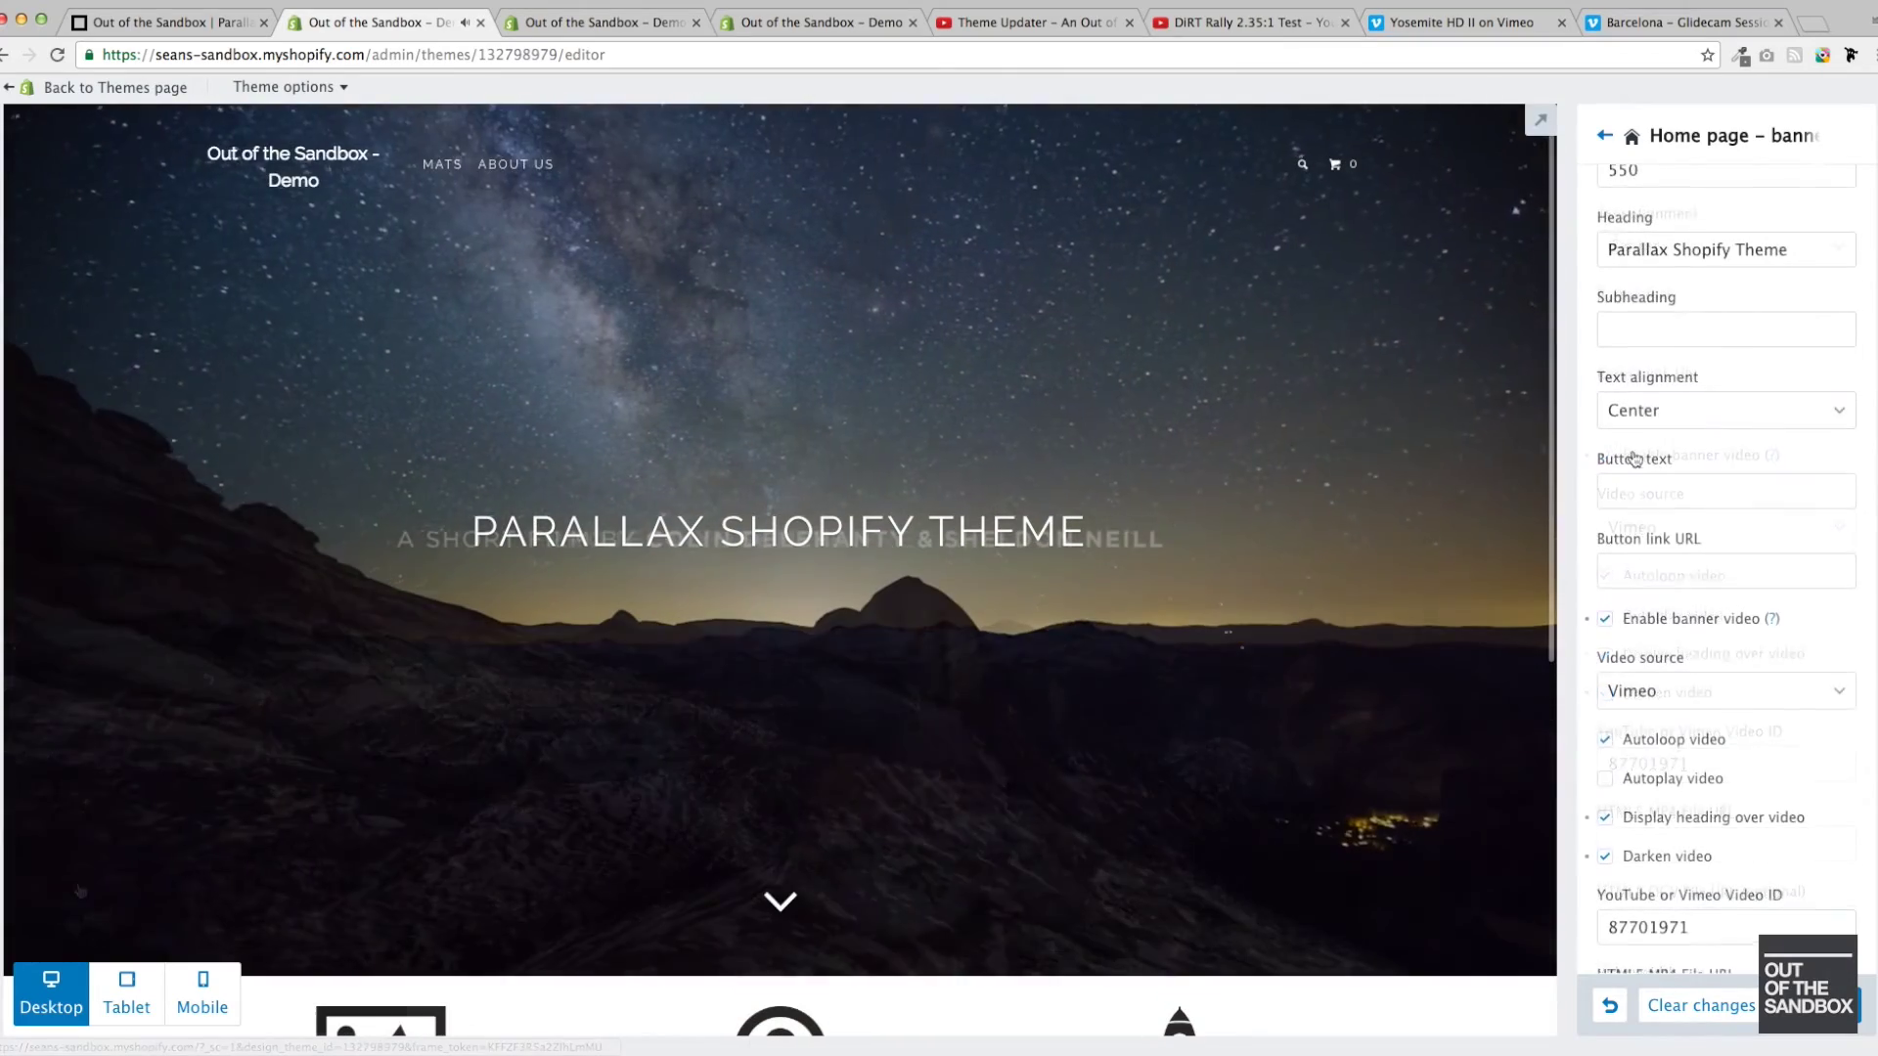
scroll(1696, 424, down, 10)
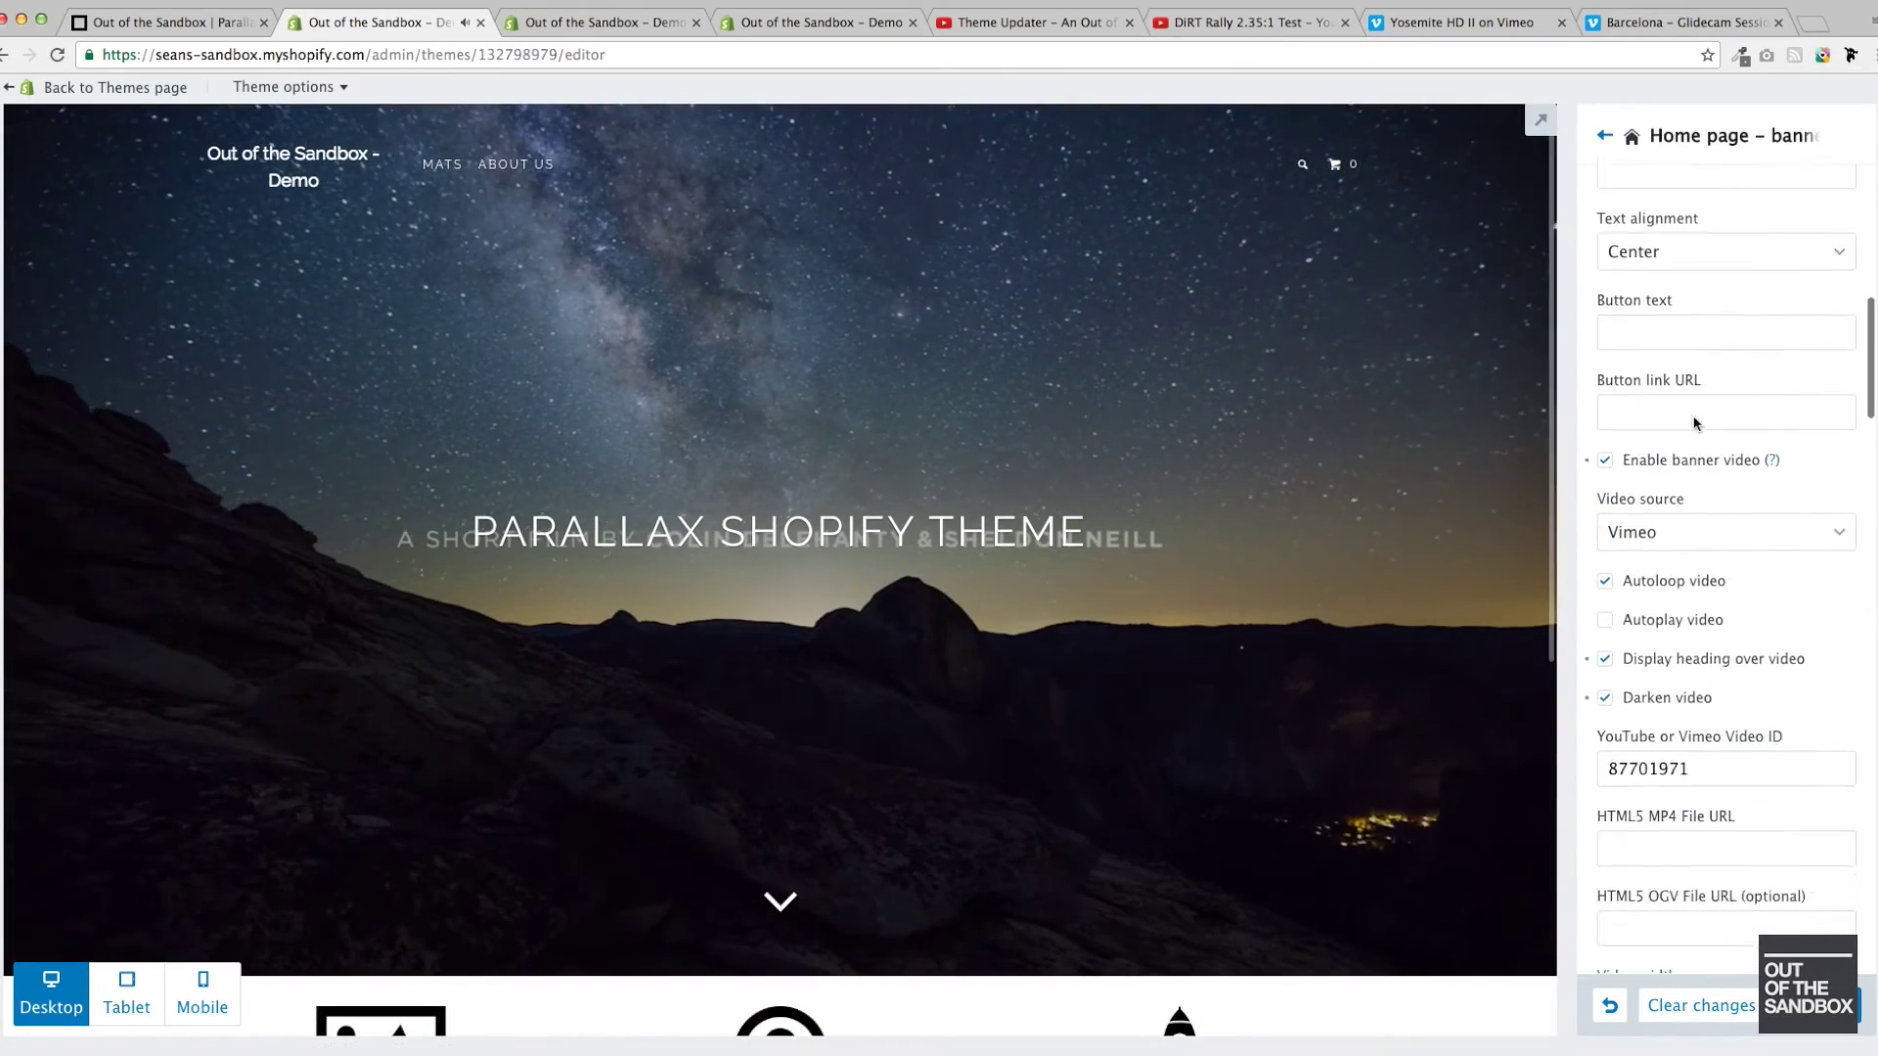
scroll(1695, 424, down, 1)
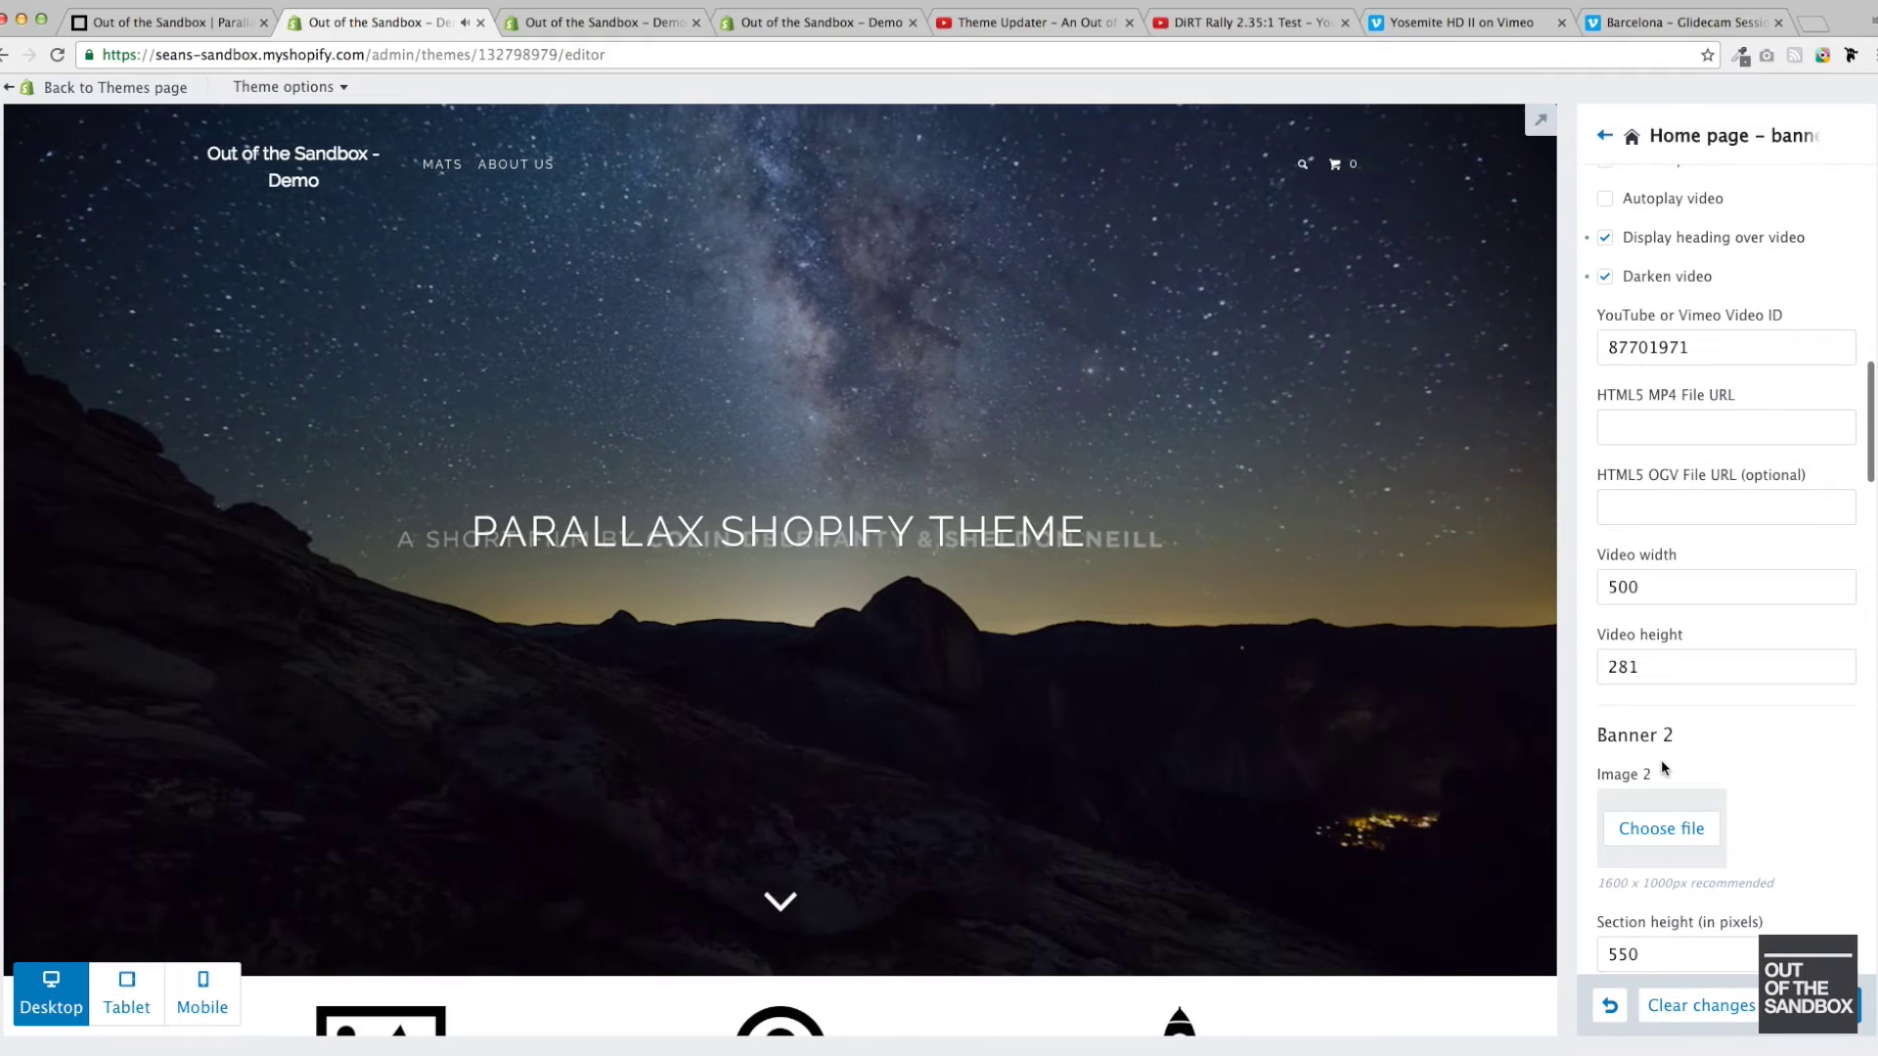
click(1606, 1007)
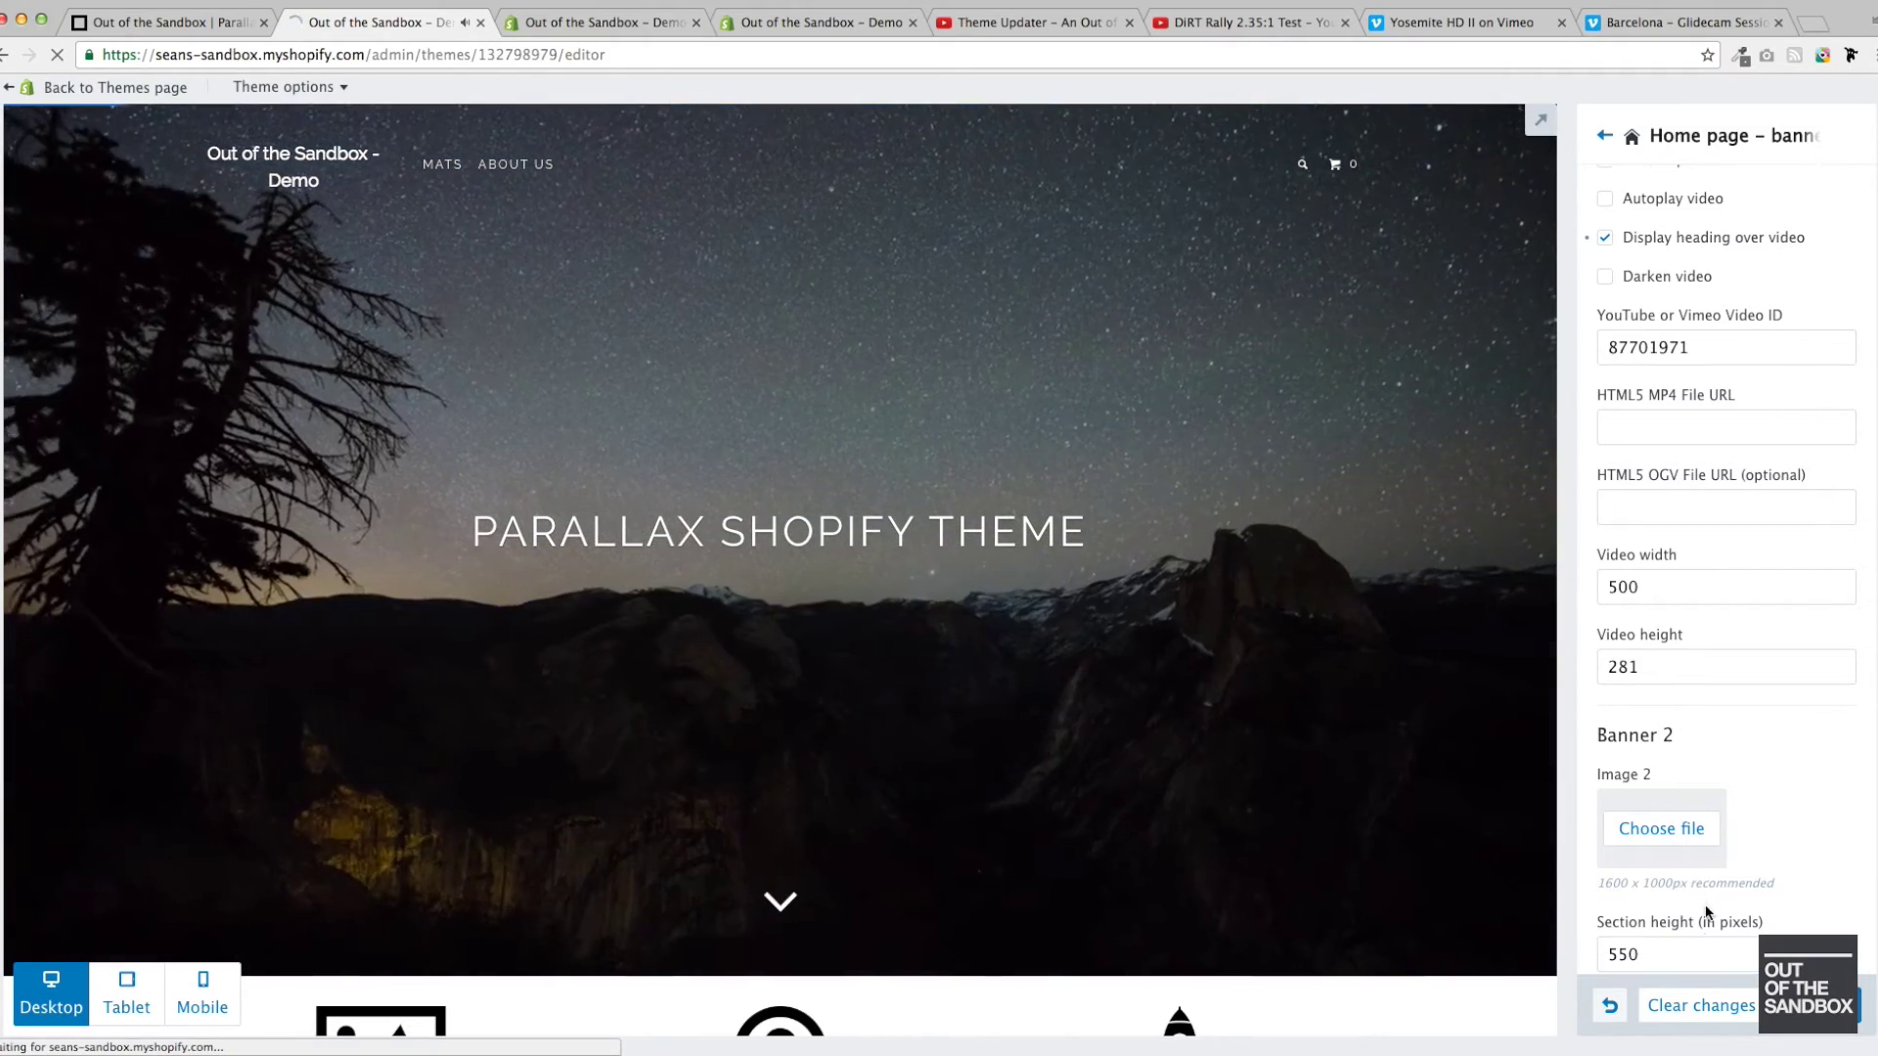
- Discard the unsaved theme changes and check 'Enable banner video' for the home page banner
click(1714, 1005)
click(1168, 350)
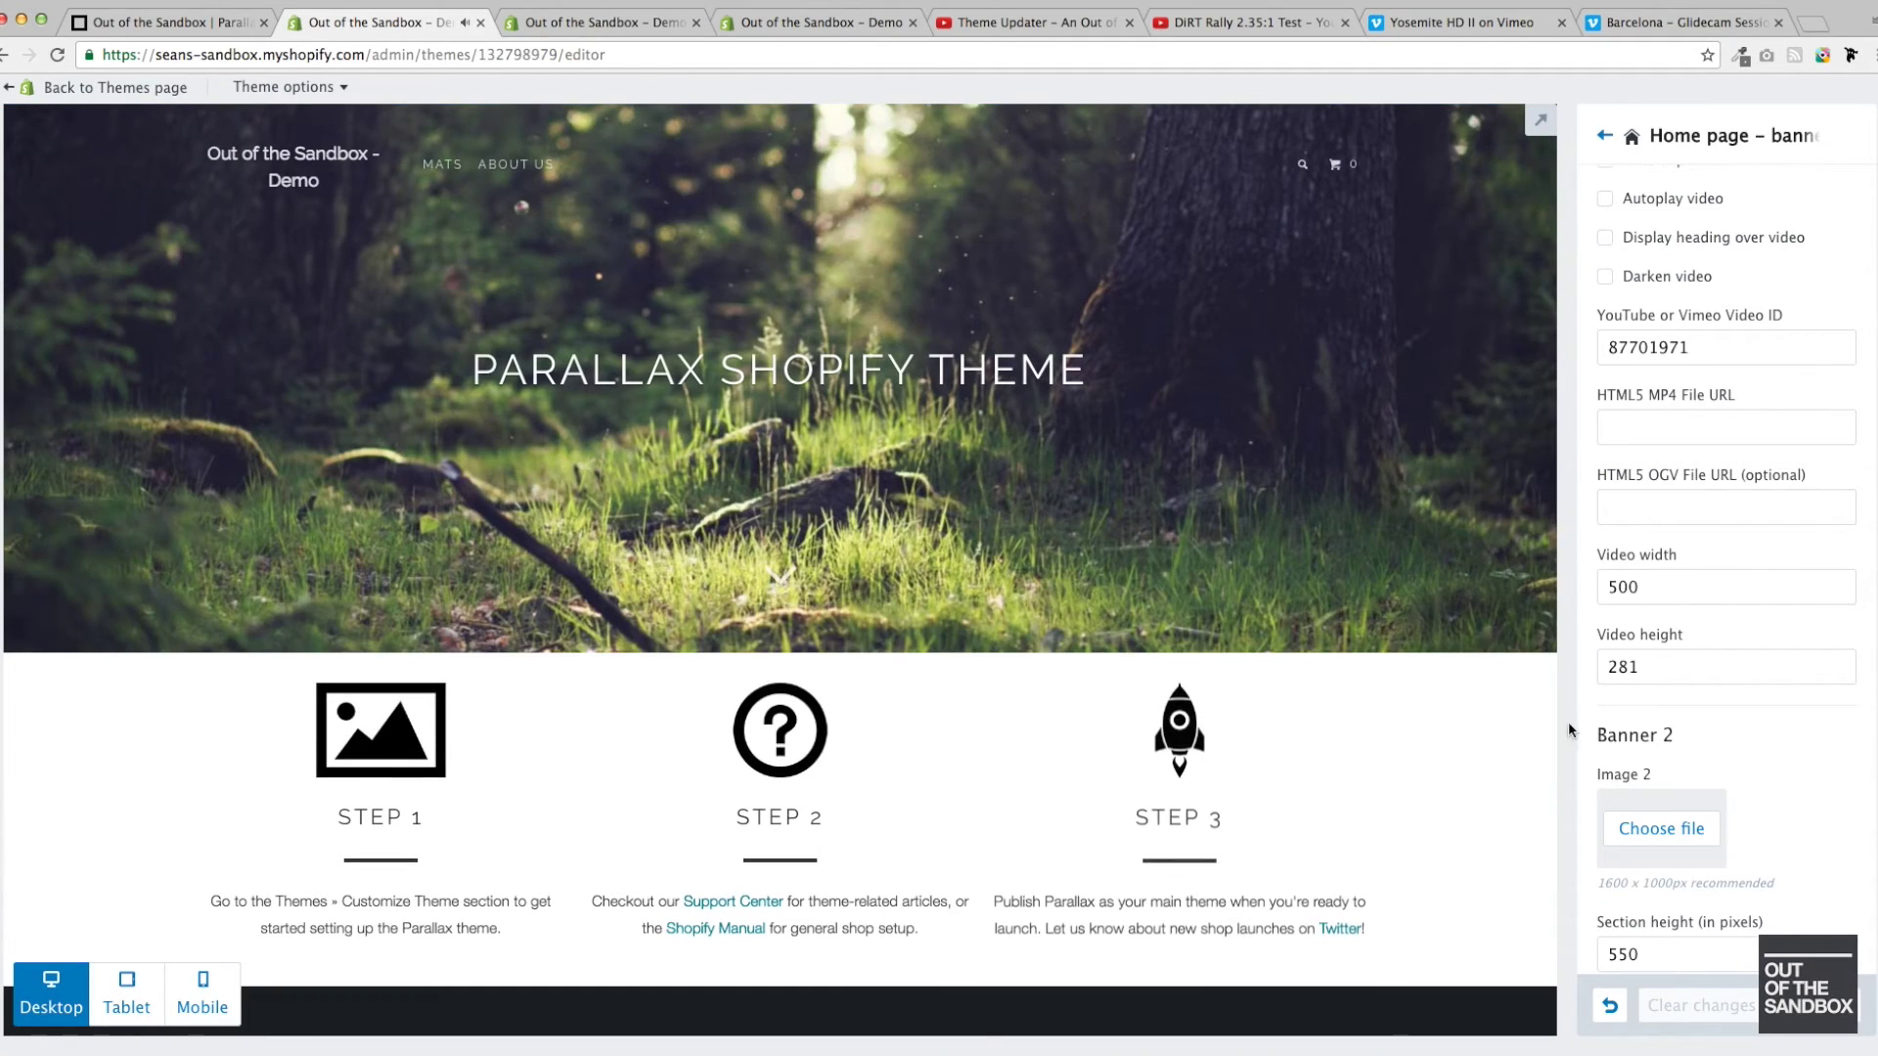
scroll(1732, 521, up, 3)
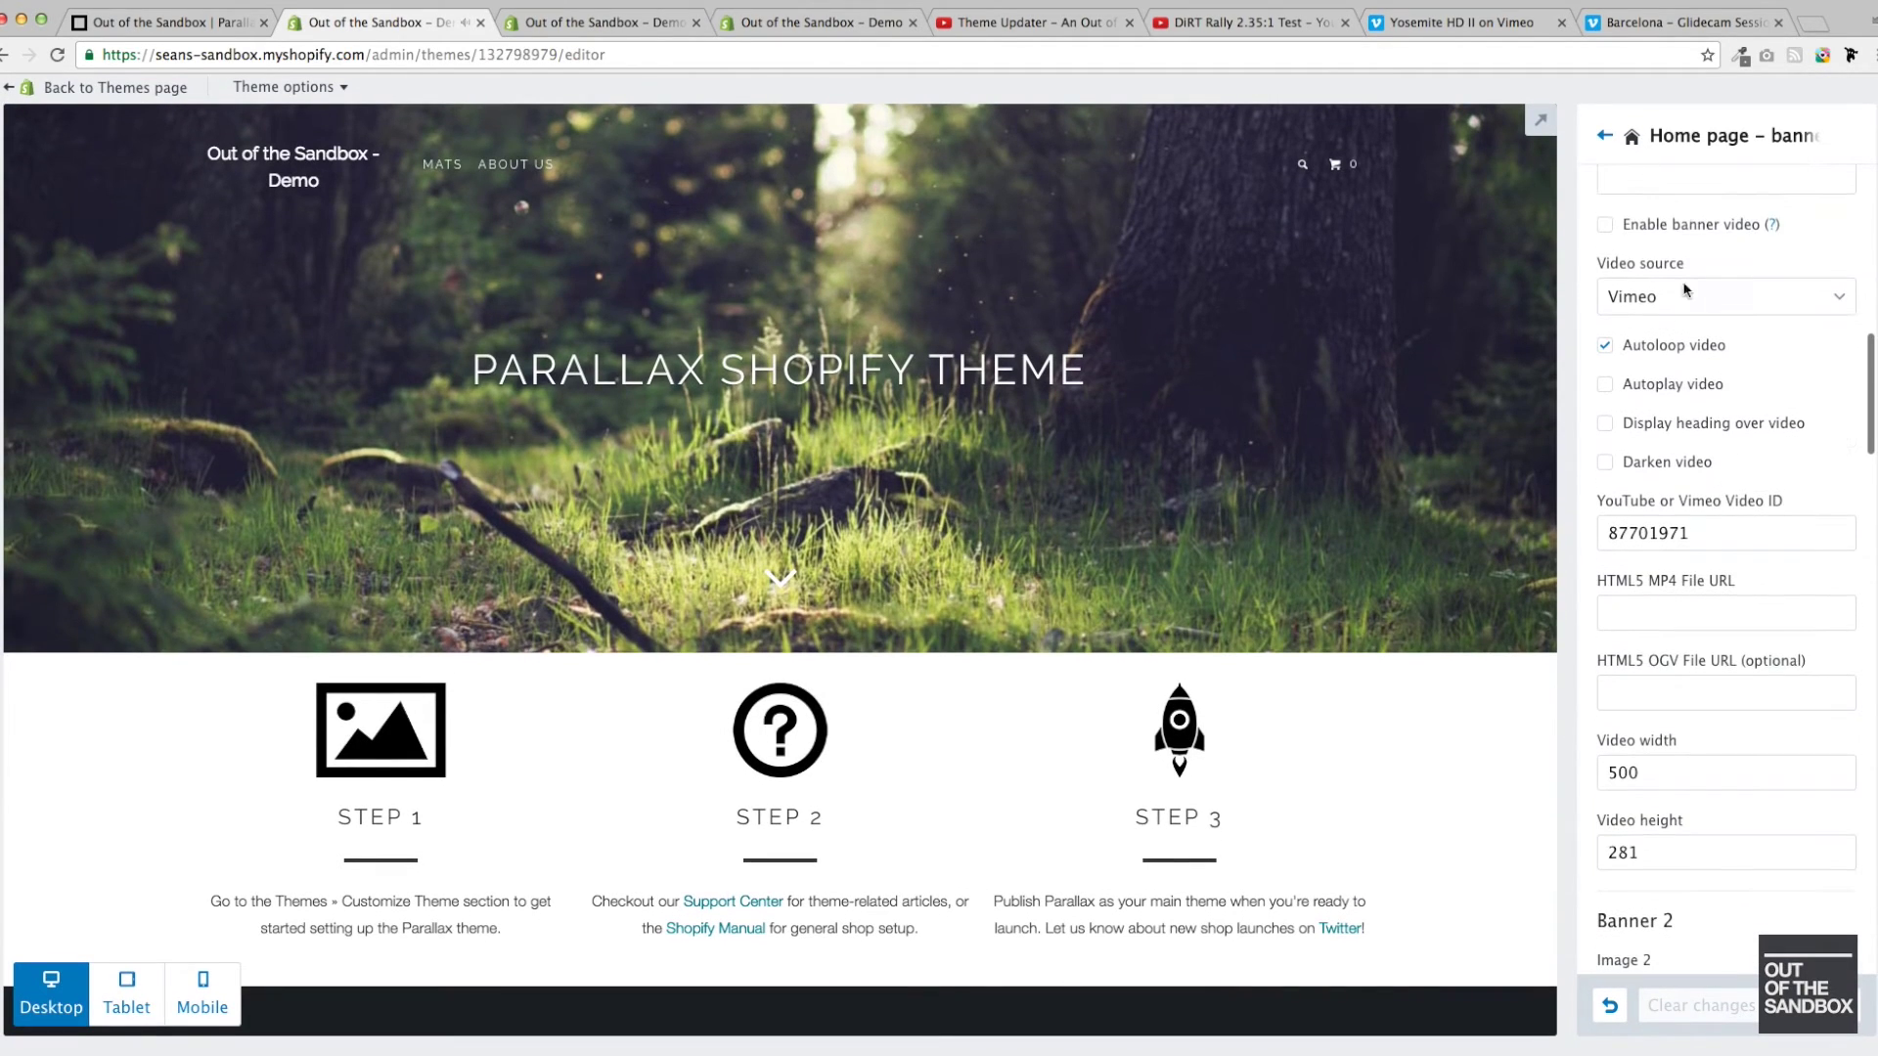
click(1646, 227)
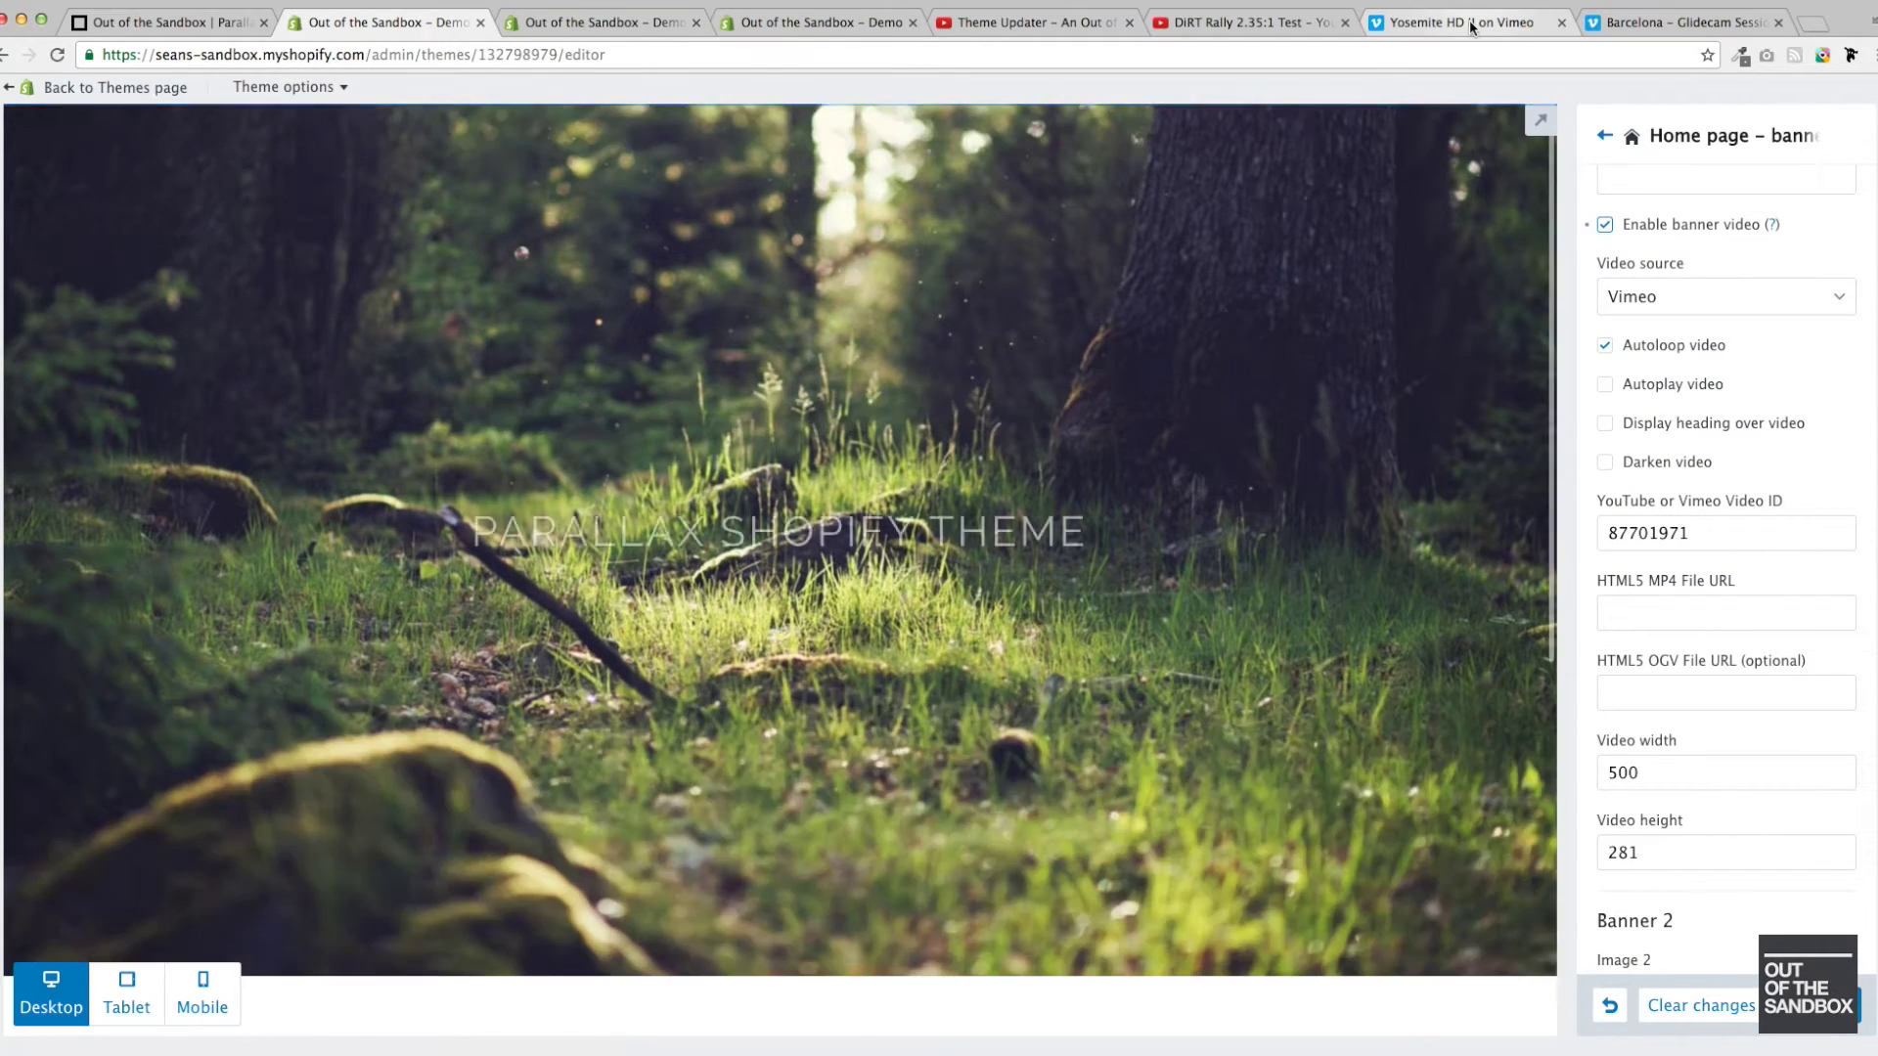
click(1468, 20)
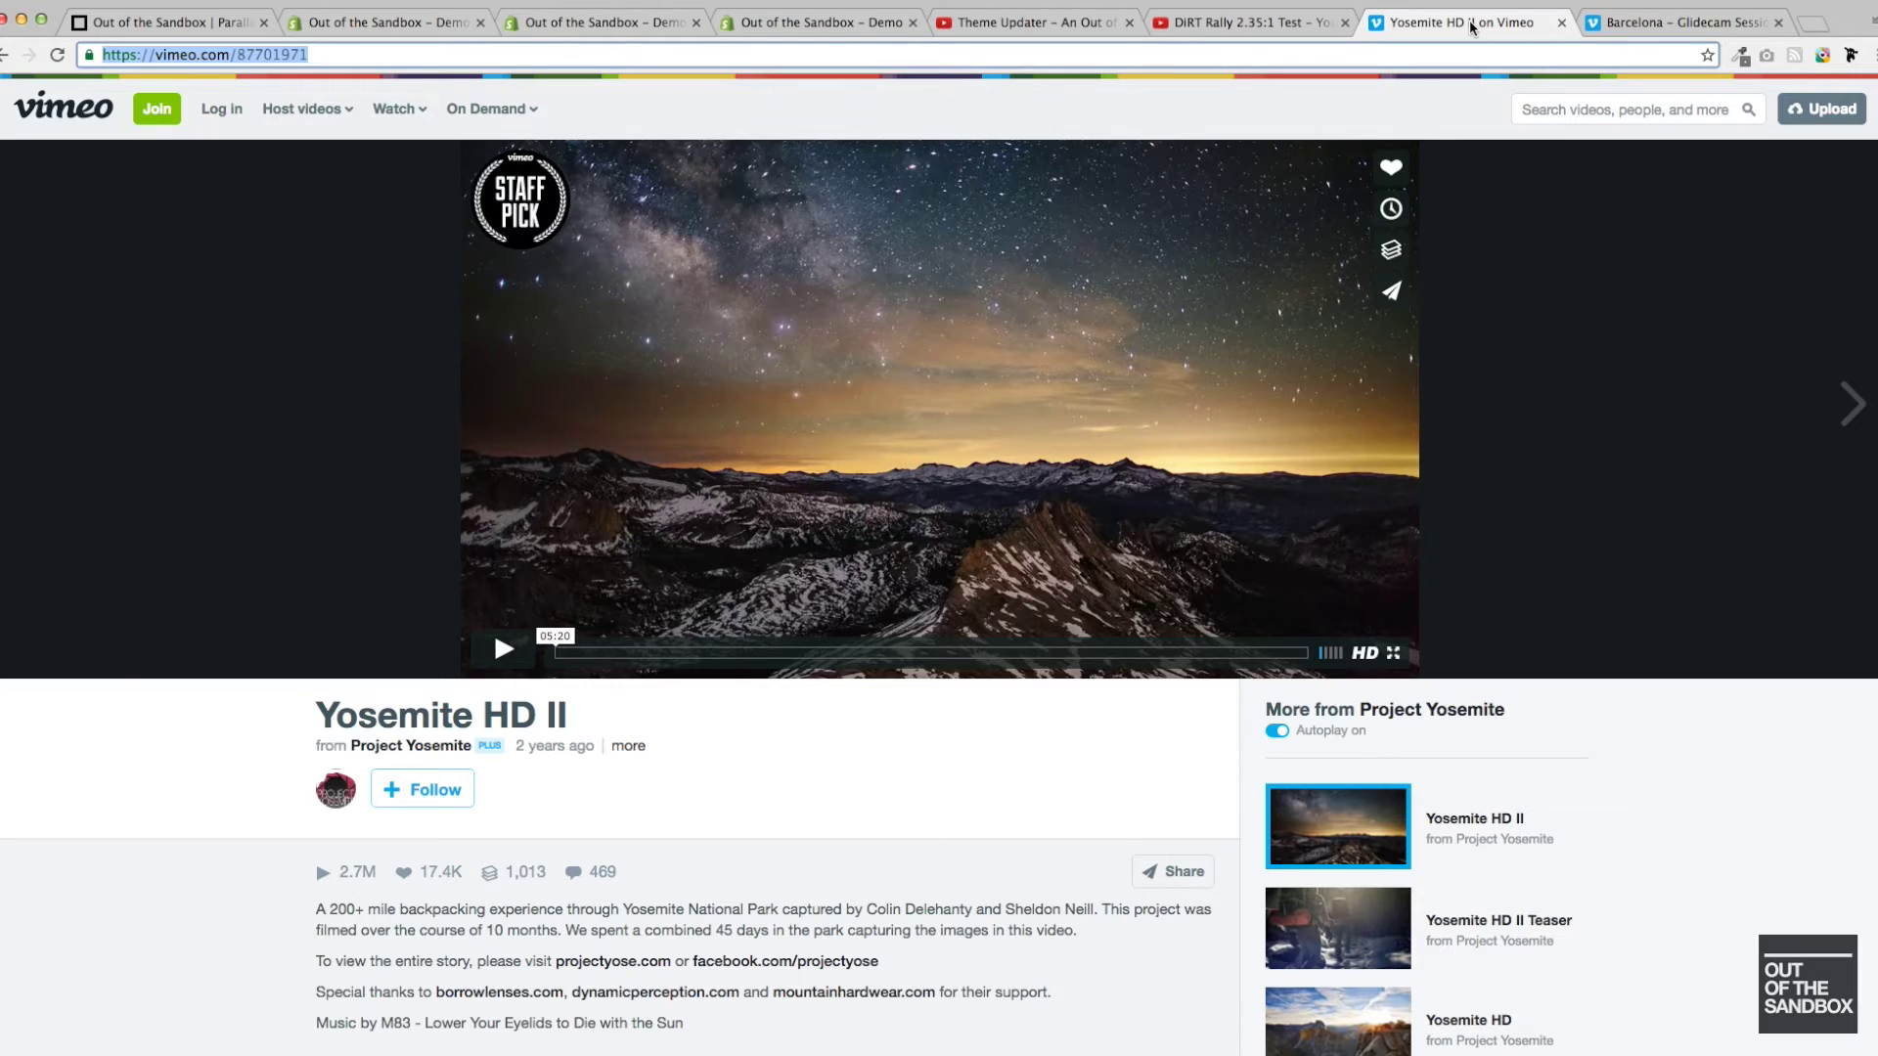
- Open the Barcelona - Glidecam Sessions - 2.35:1 Vimeo page and select its ID 71341678 in the address
click(1635, 30)
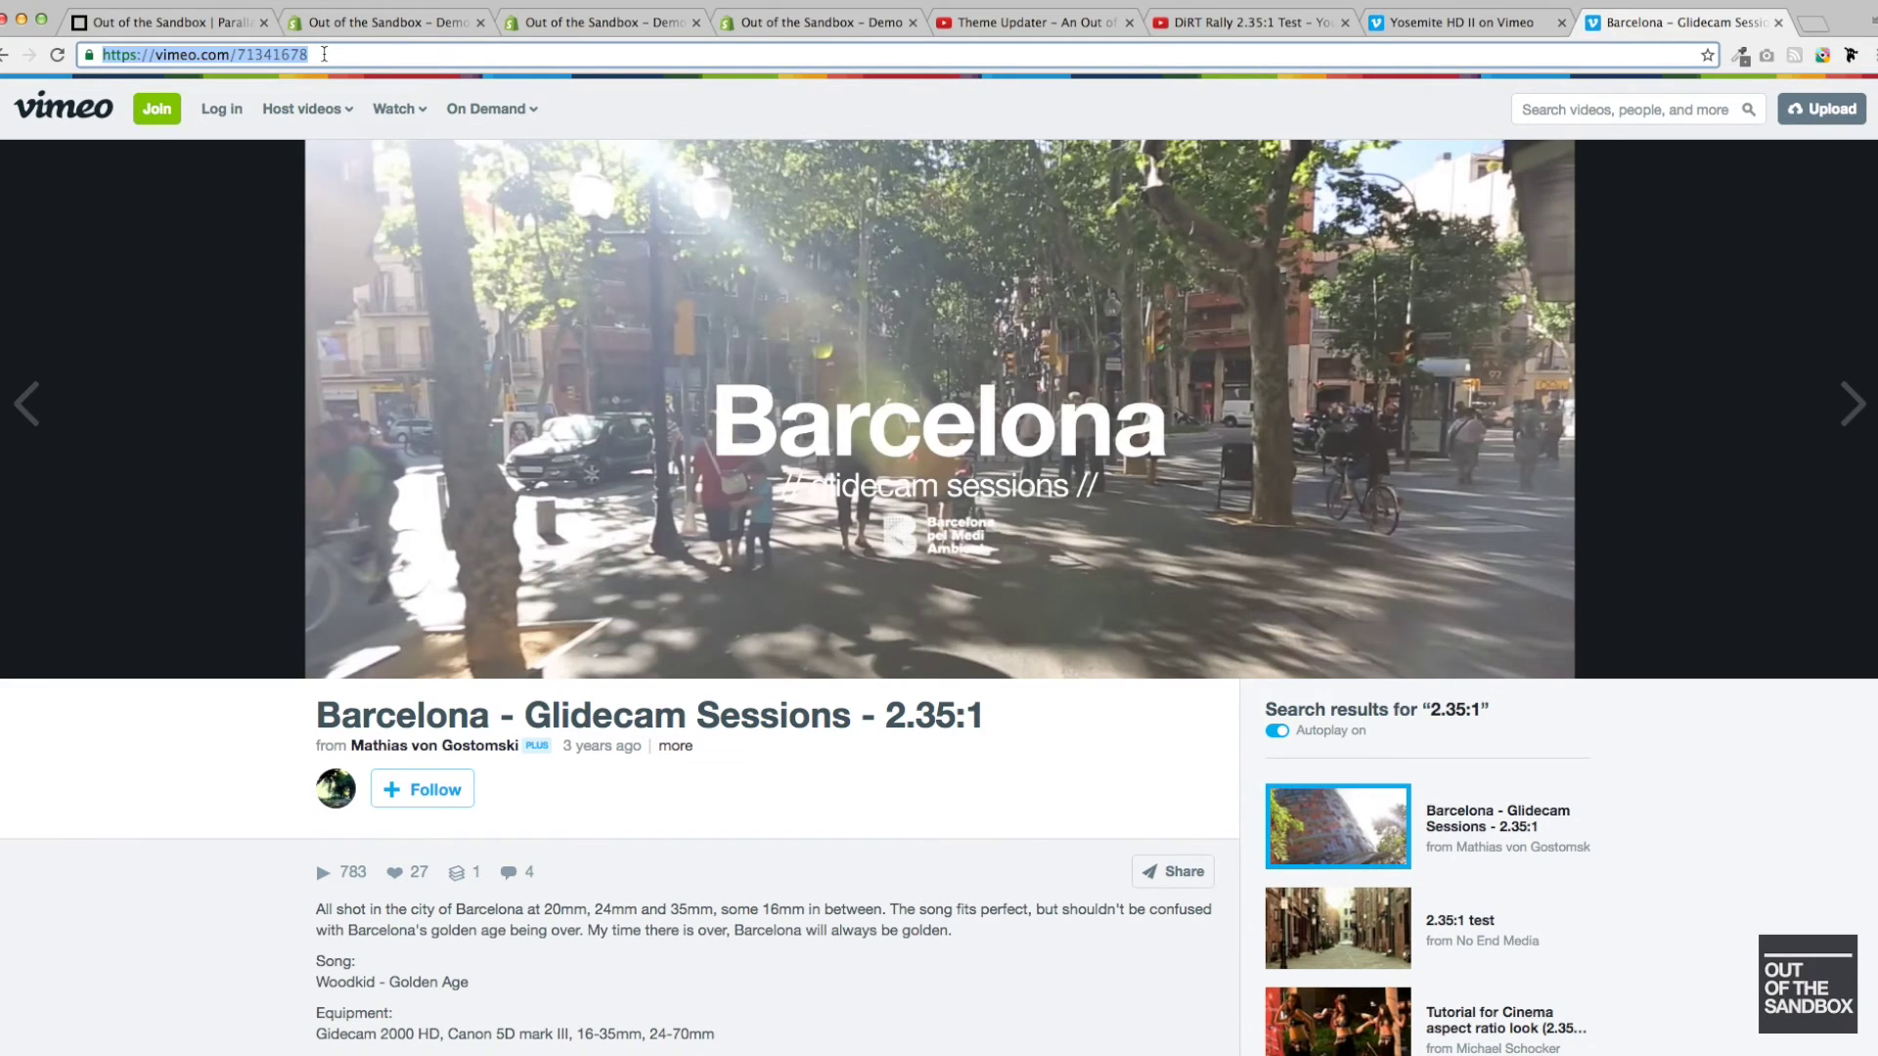
drag(324, 54, 241, 53)
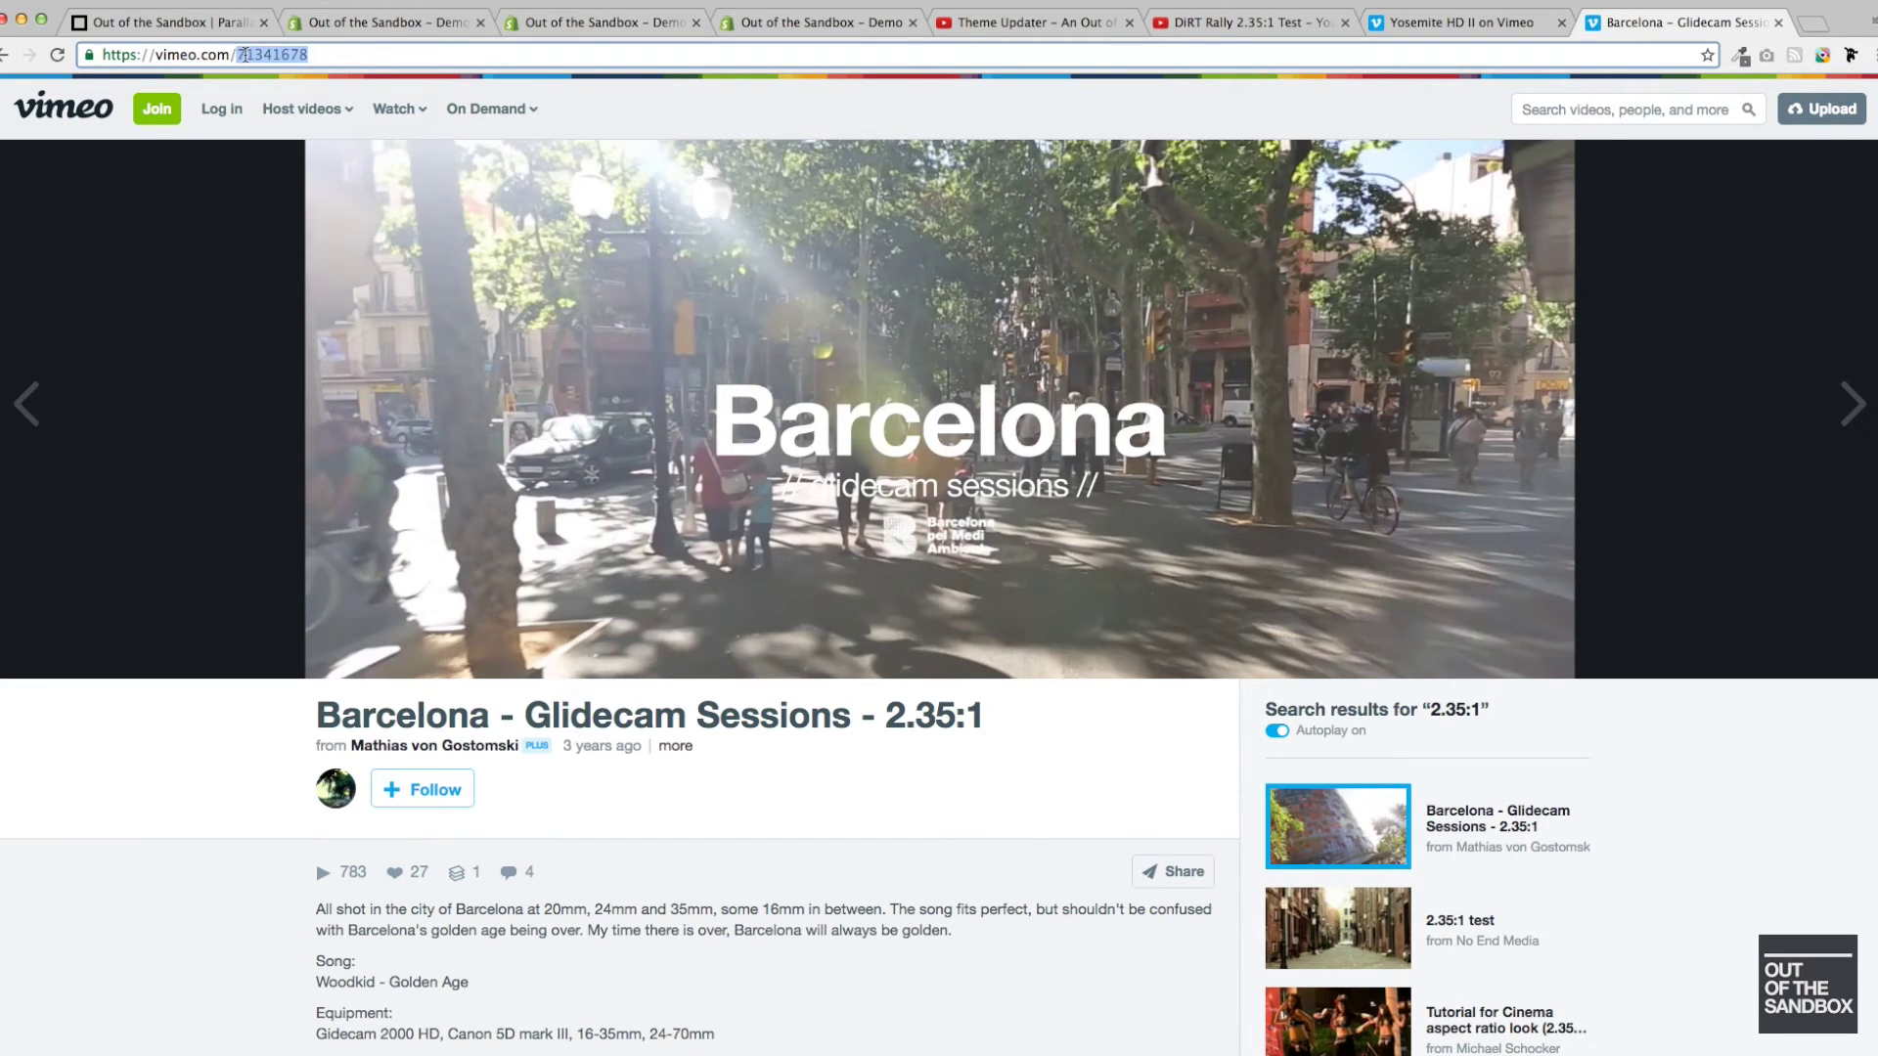
click(391, 21)
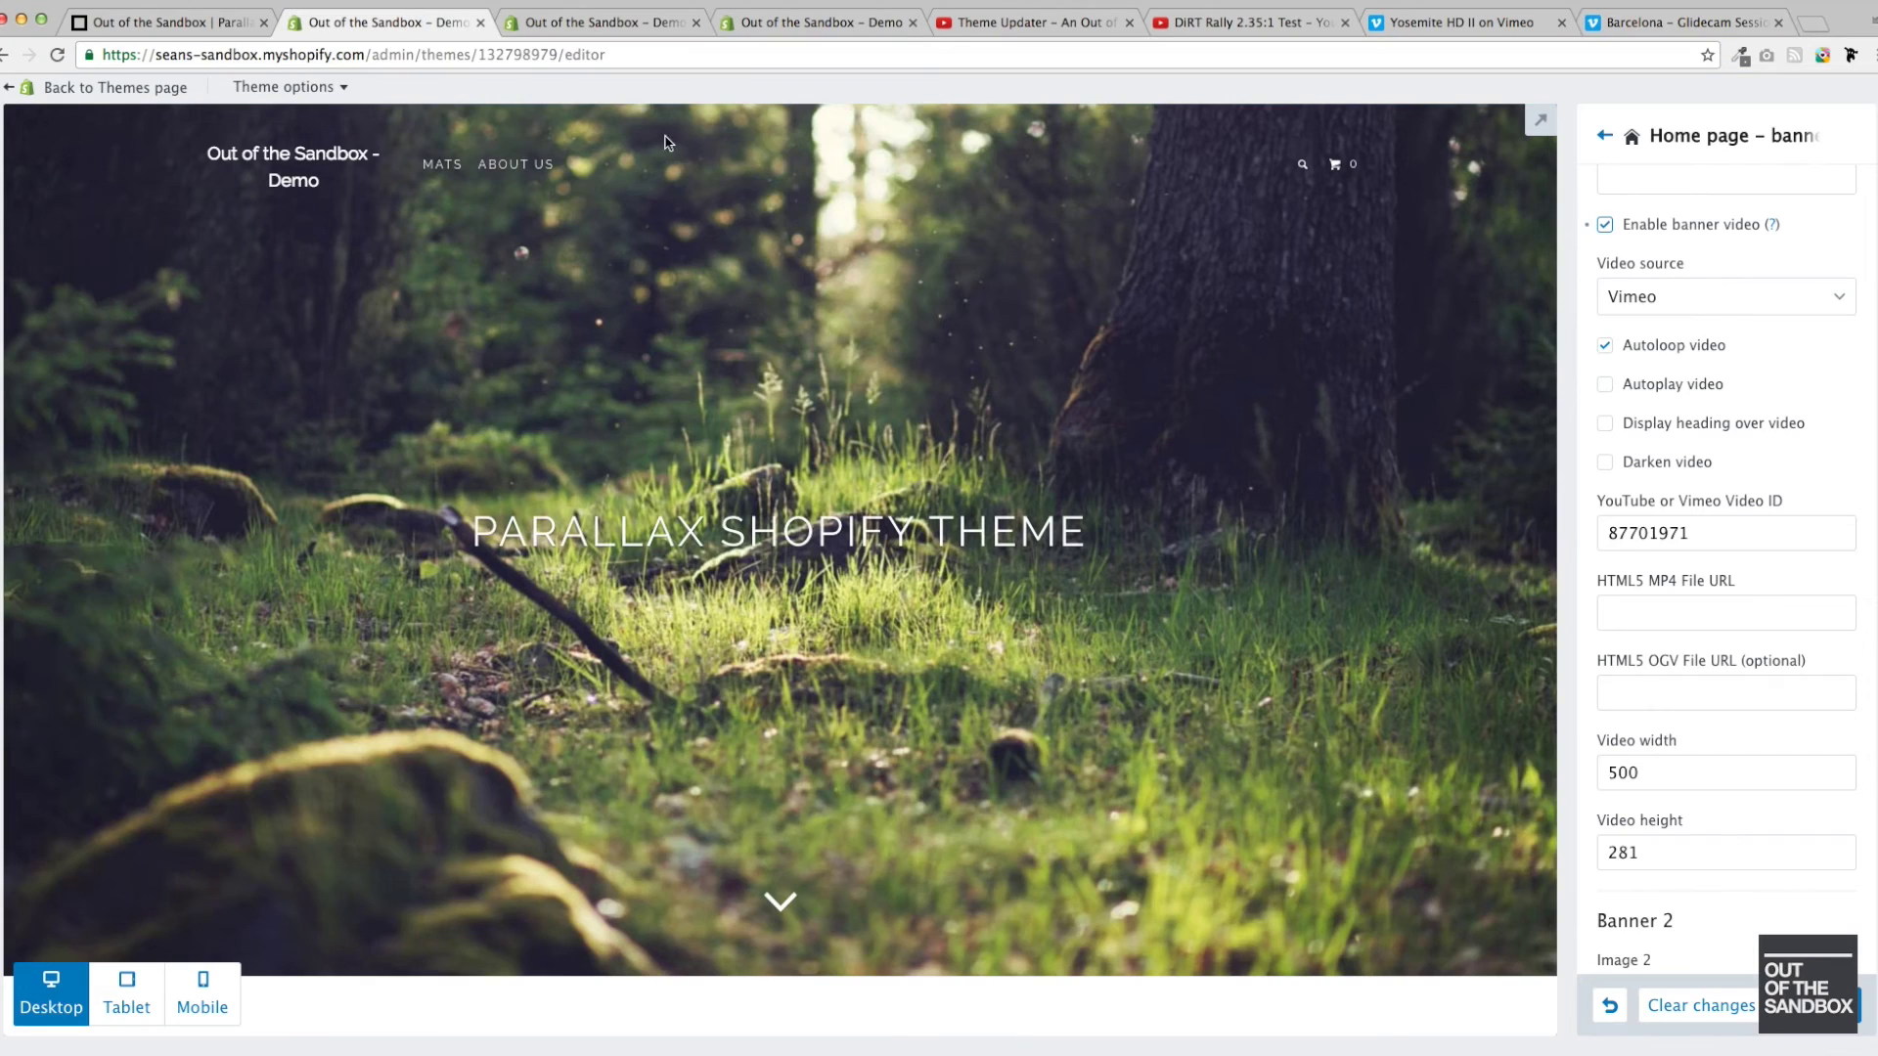
- Replace banner Video ID 87701971 with 71341678 and apply it to the preview
double_click(1706, 543)
text(71341678)
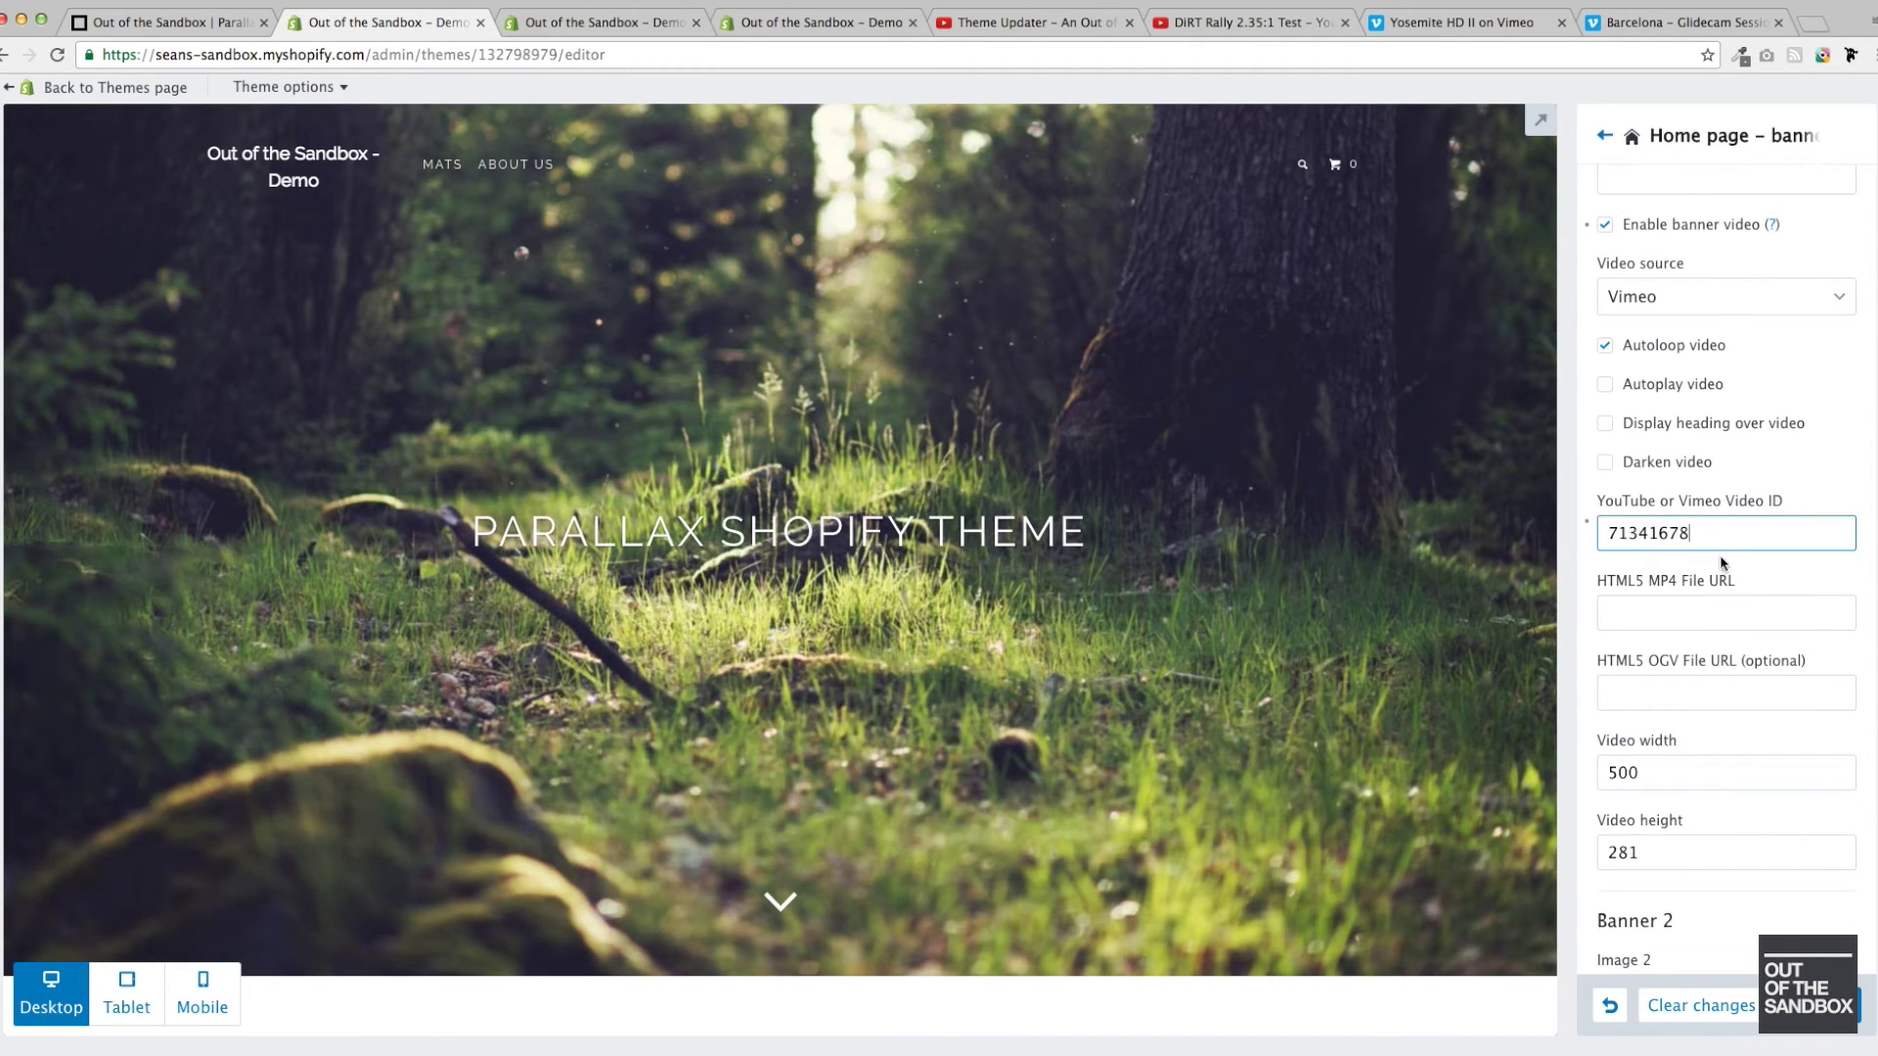
scroll(1703, 631, down, 3)
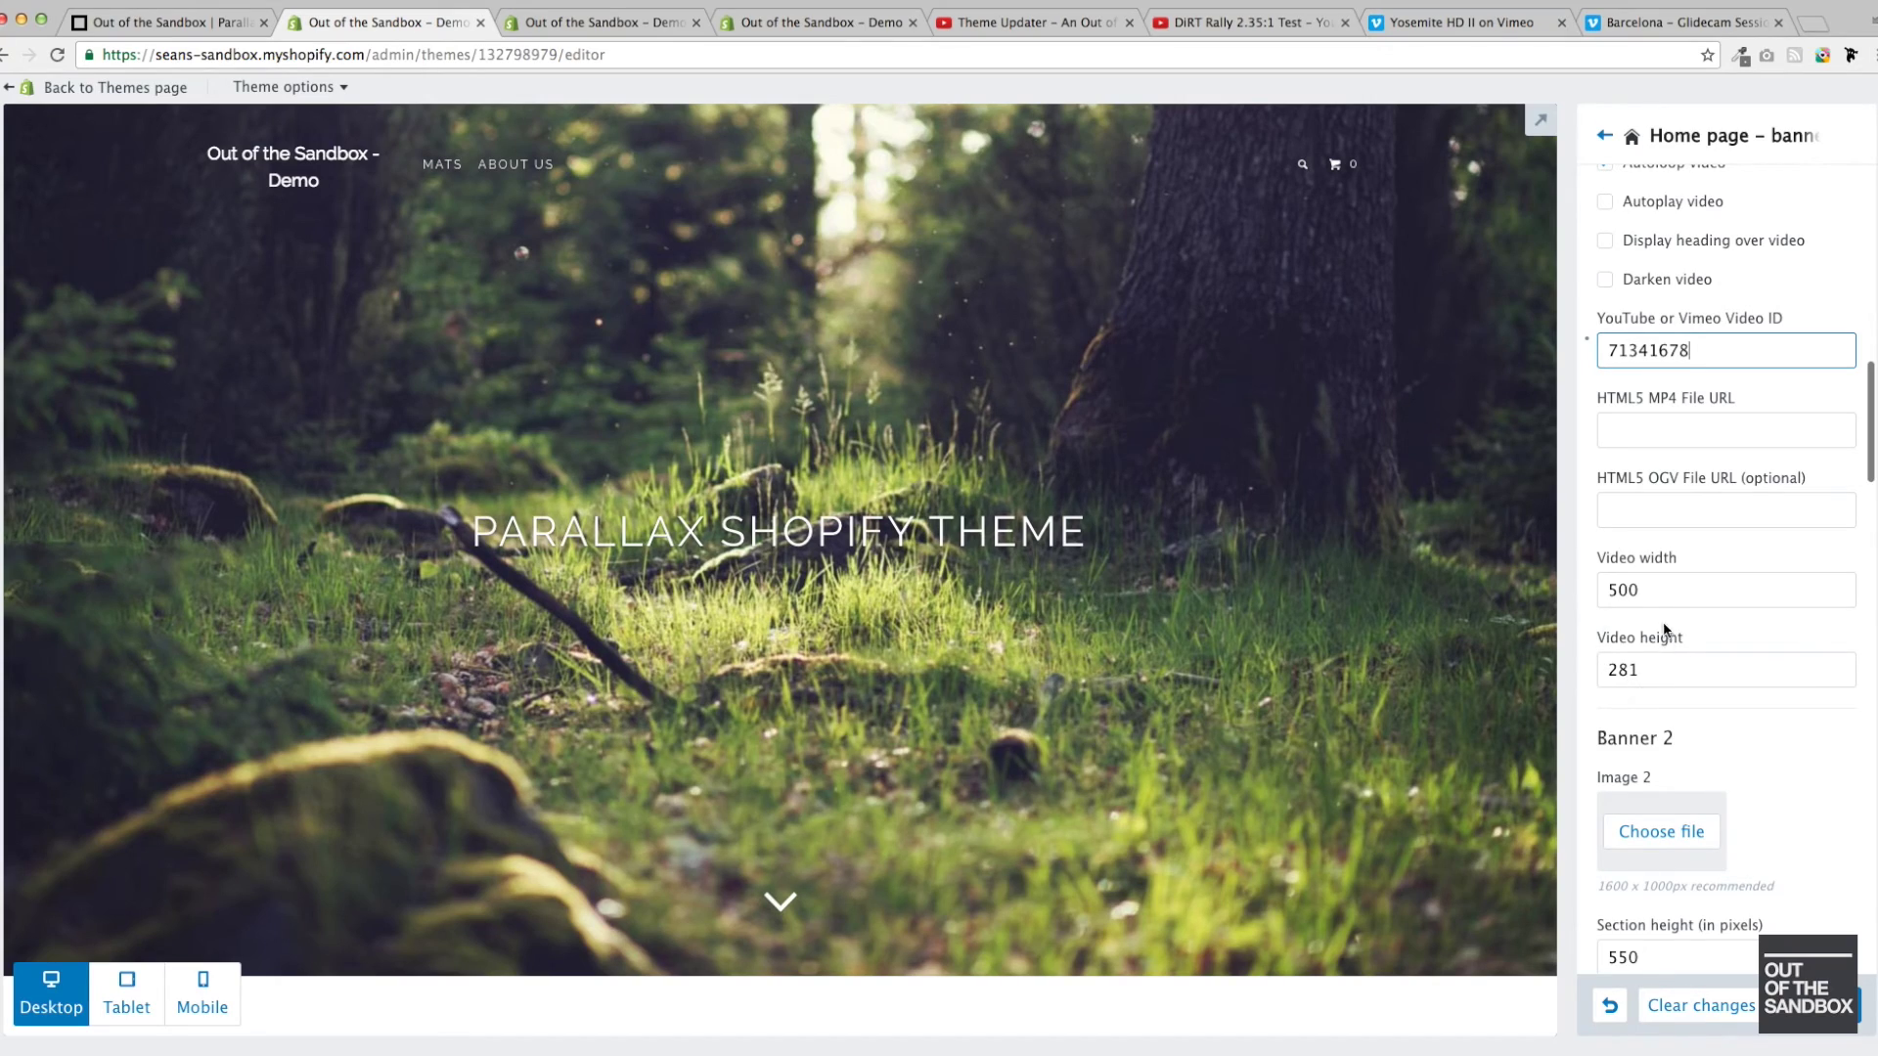
click(1154, 595)
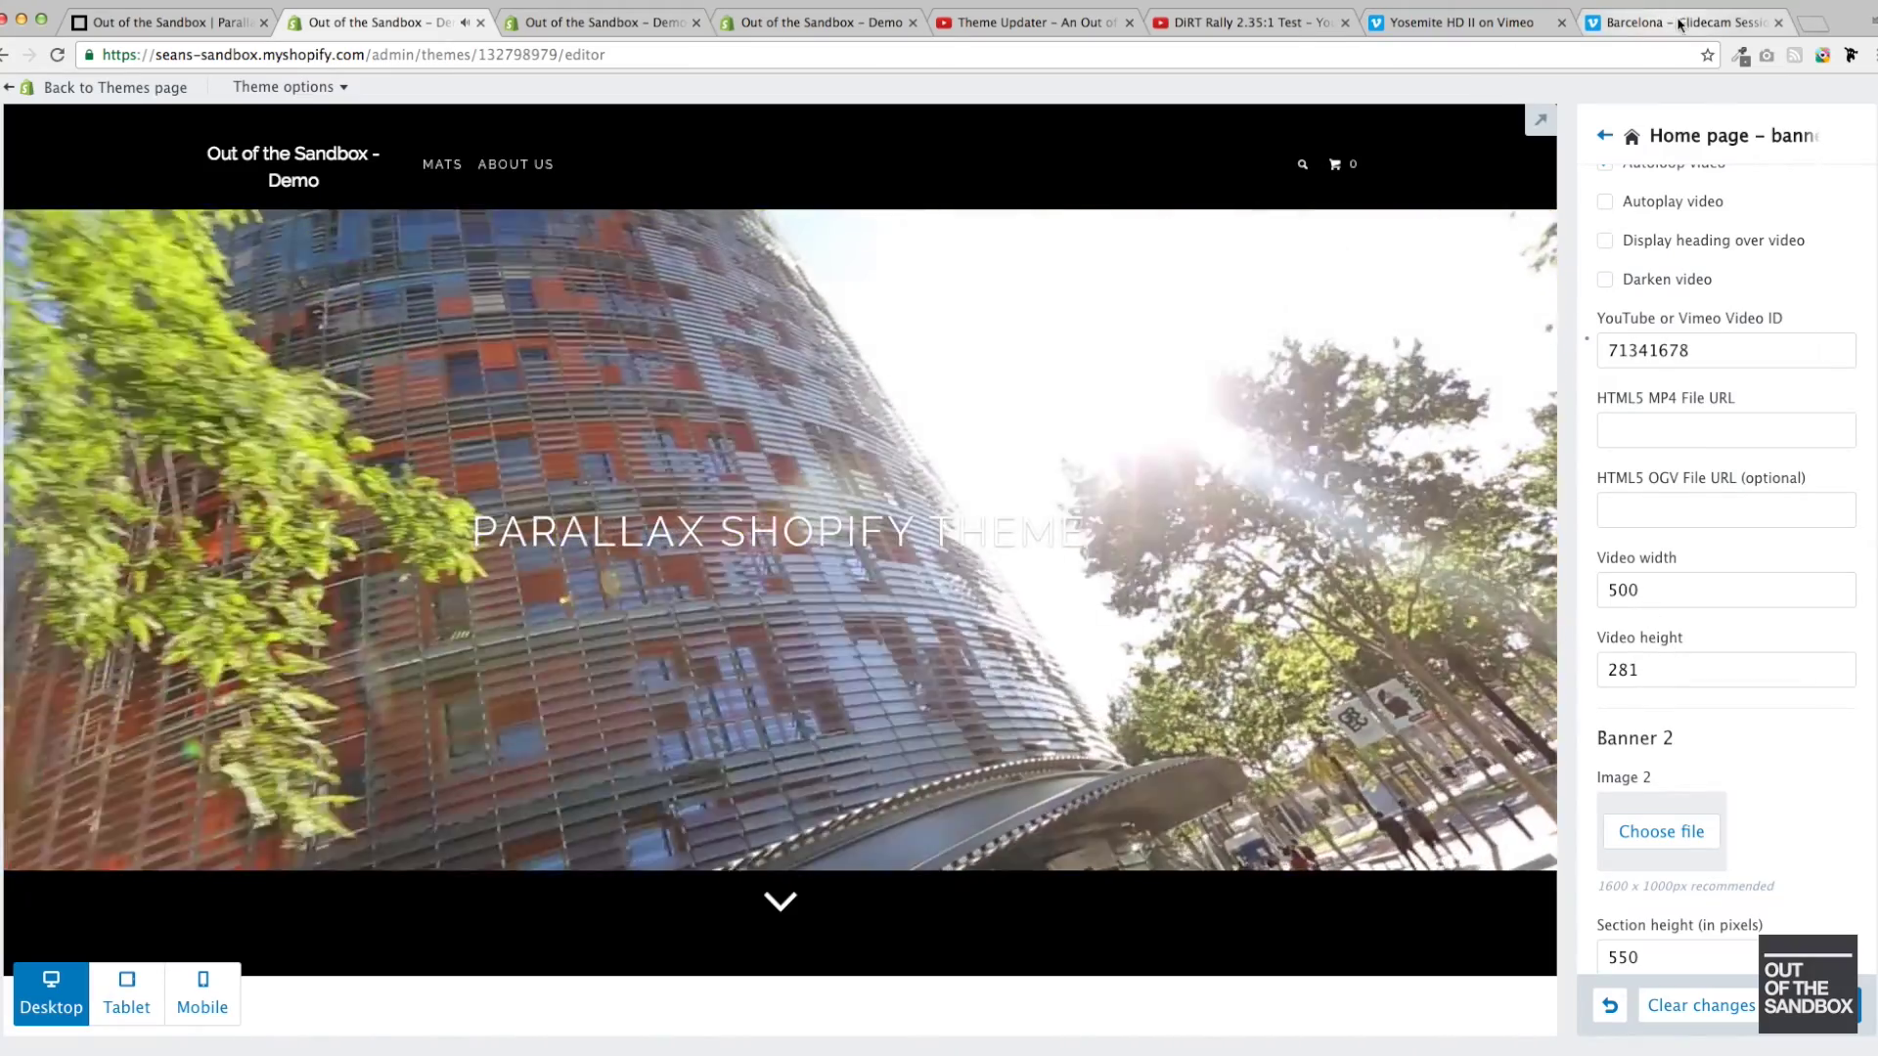
click(1682, 21)
- Change the banner video width from 500 to 2.35 and height from 281 to 1, then pause the preview
click(370, 23)
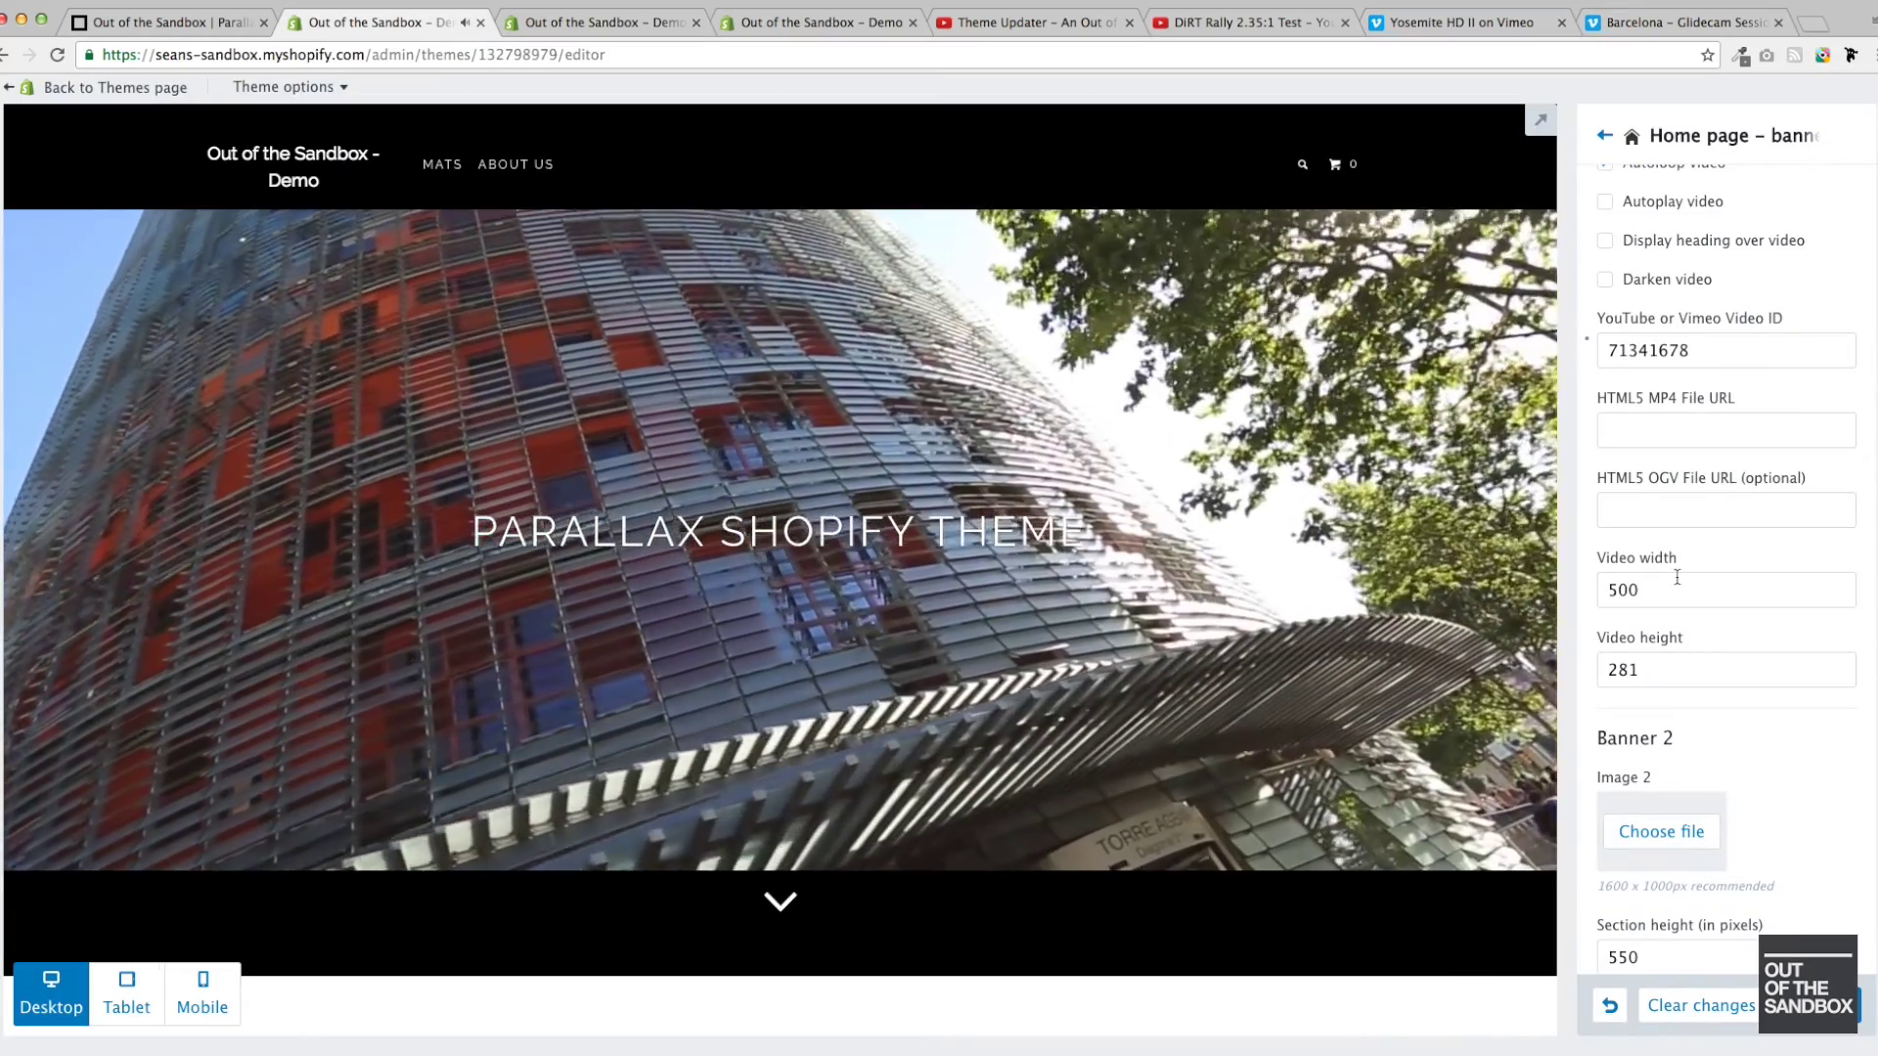
drag(1676, 587, 1547, 599)
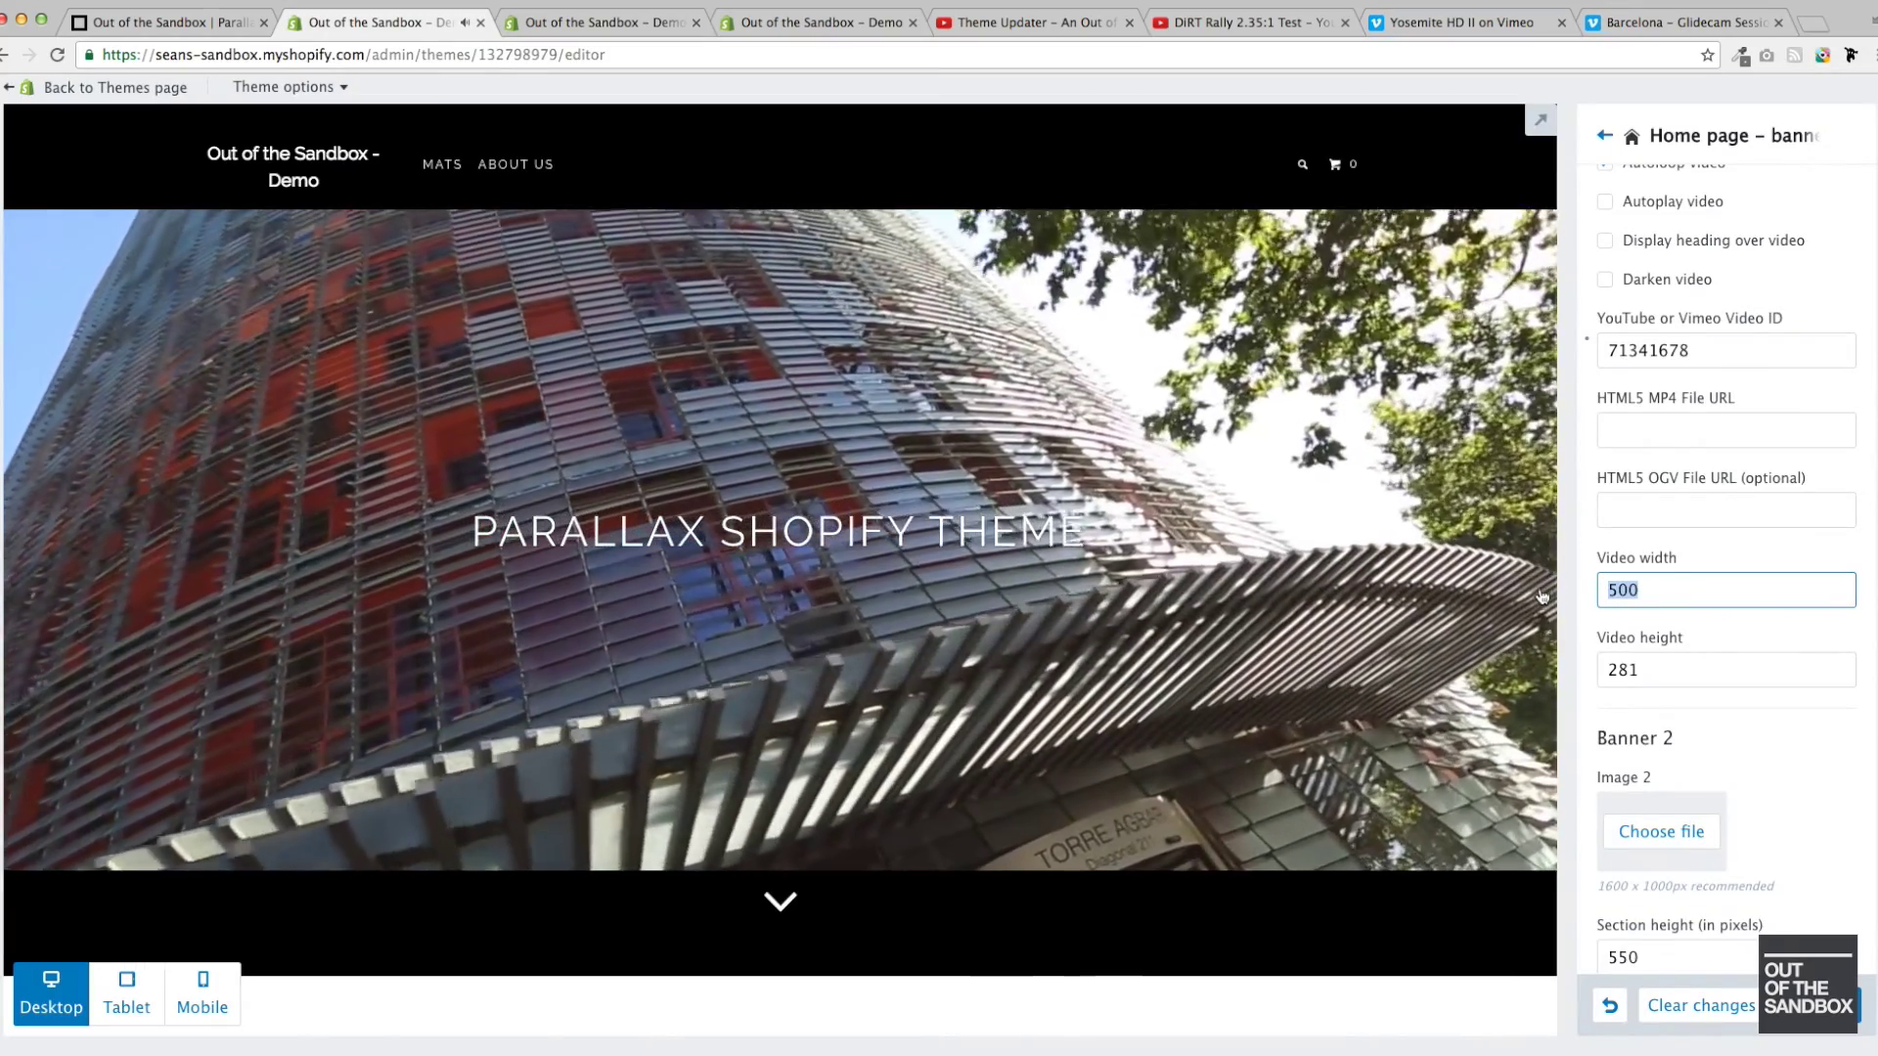
text(2.35)
double_click(1608, 673)
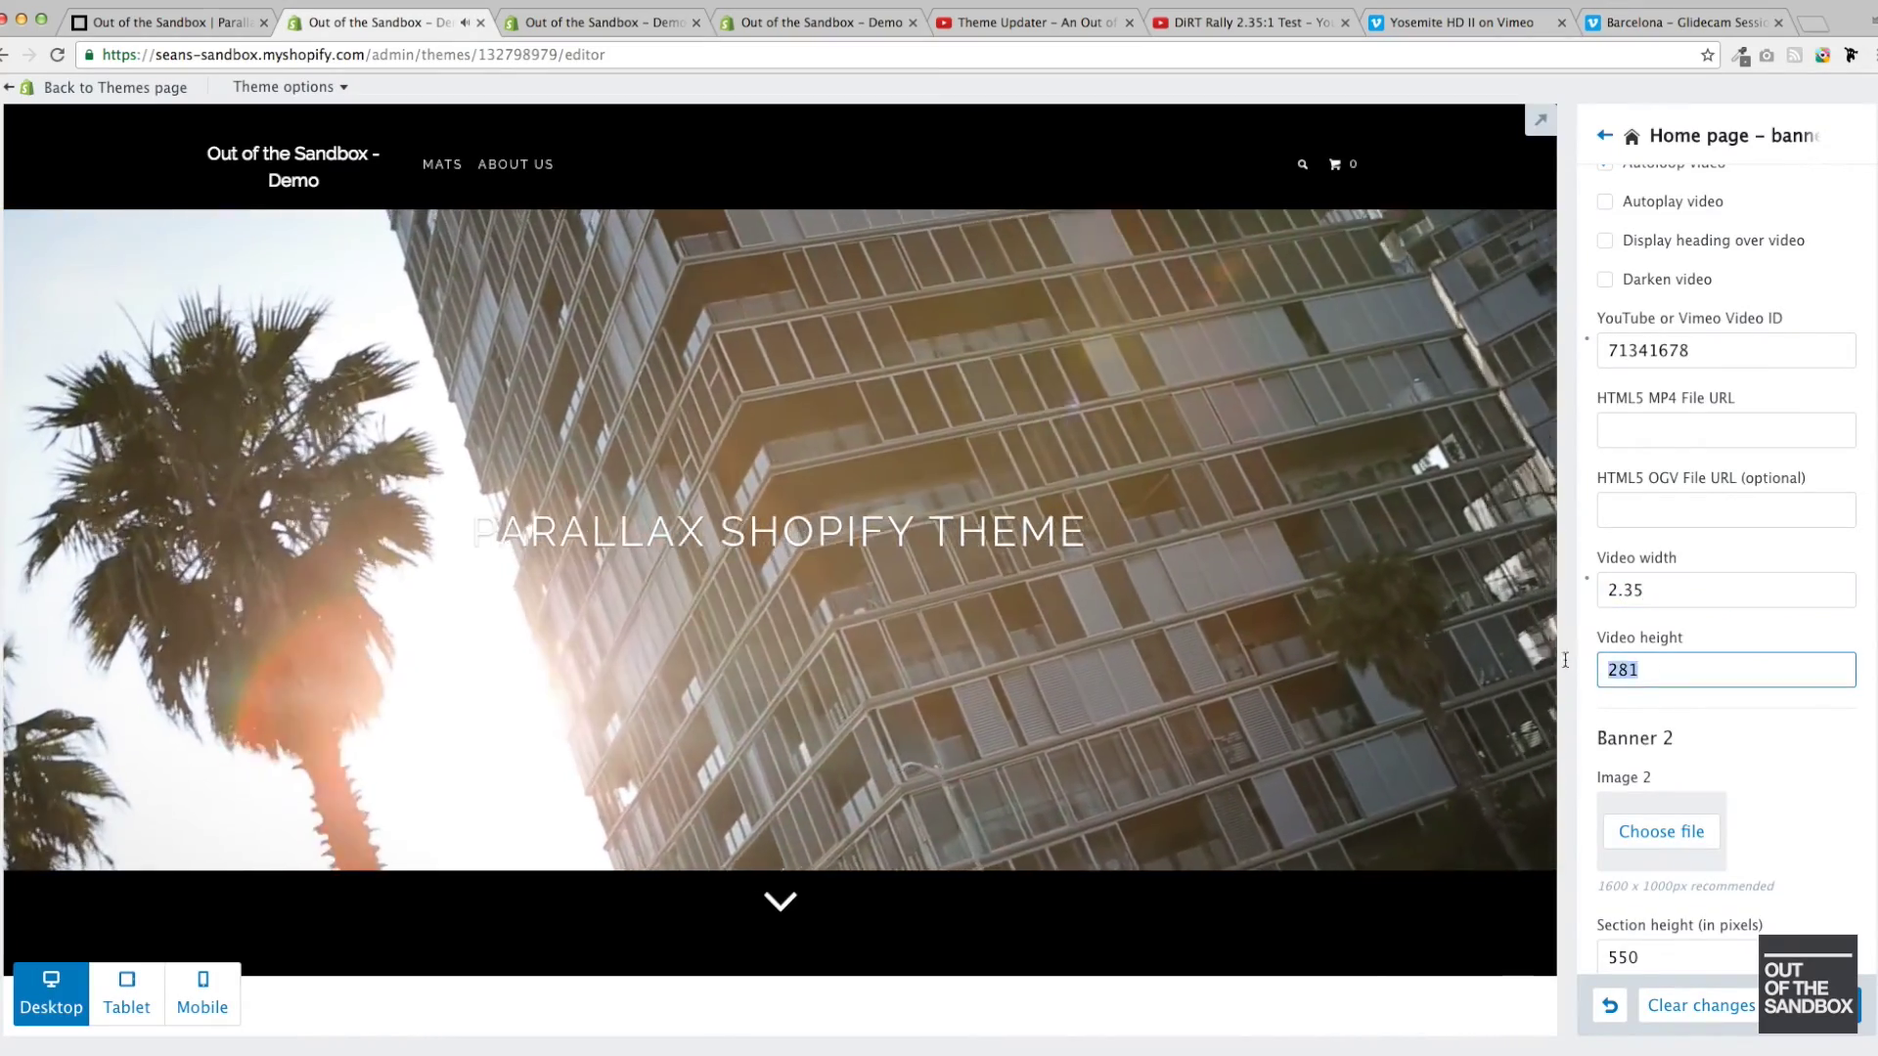
text(1)
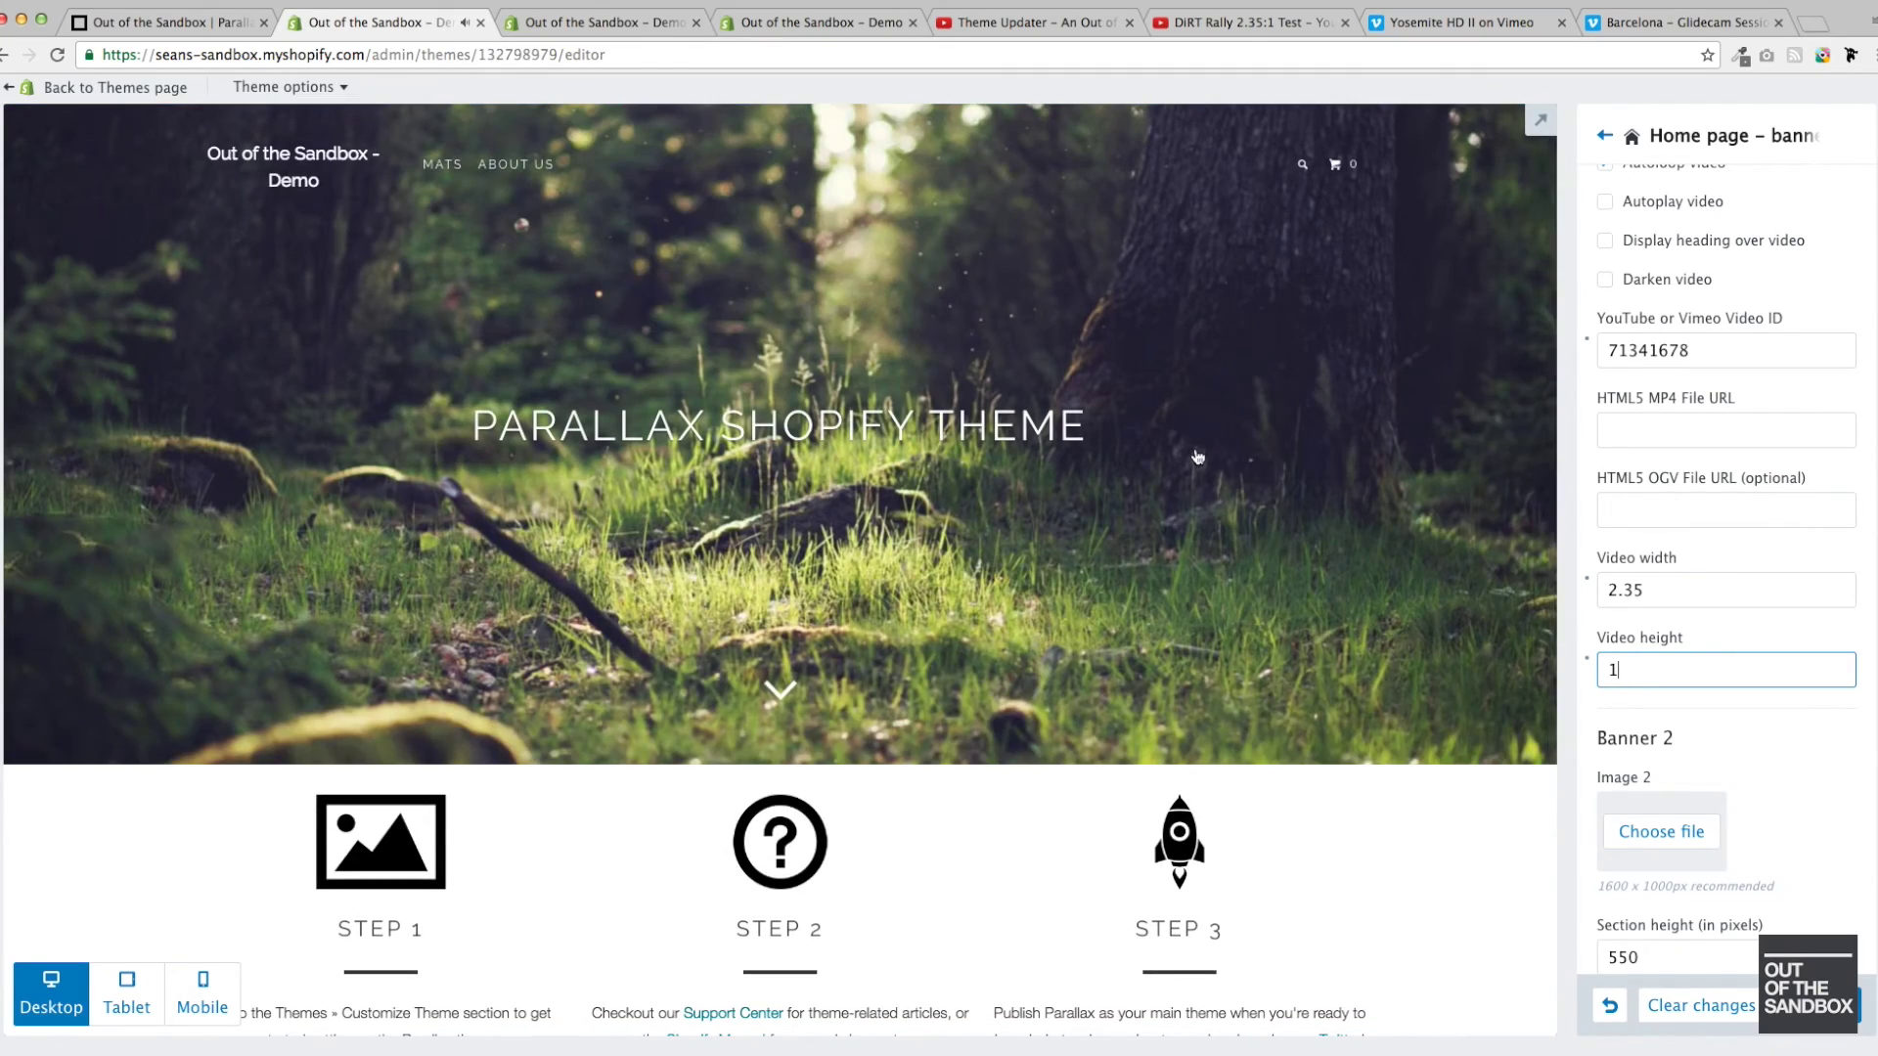
click(1197, 457)
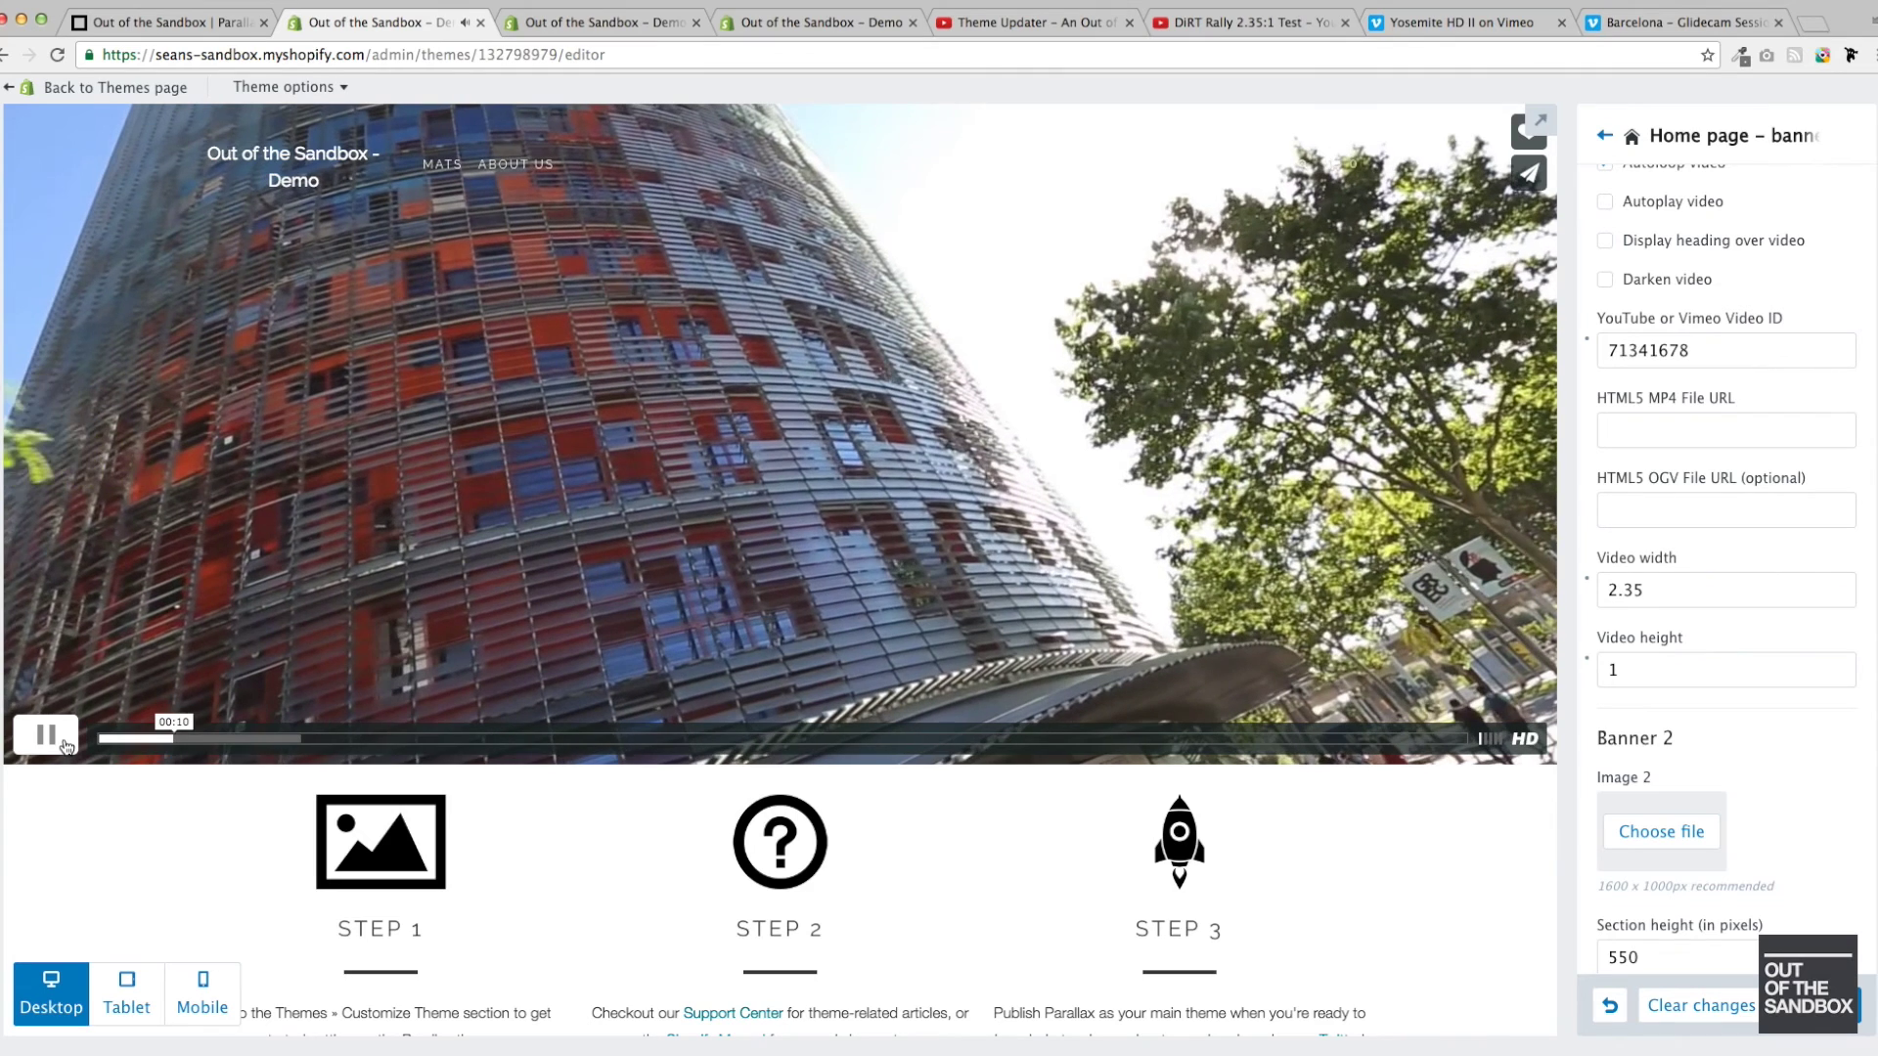
click(66, 746)
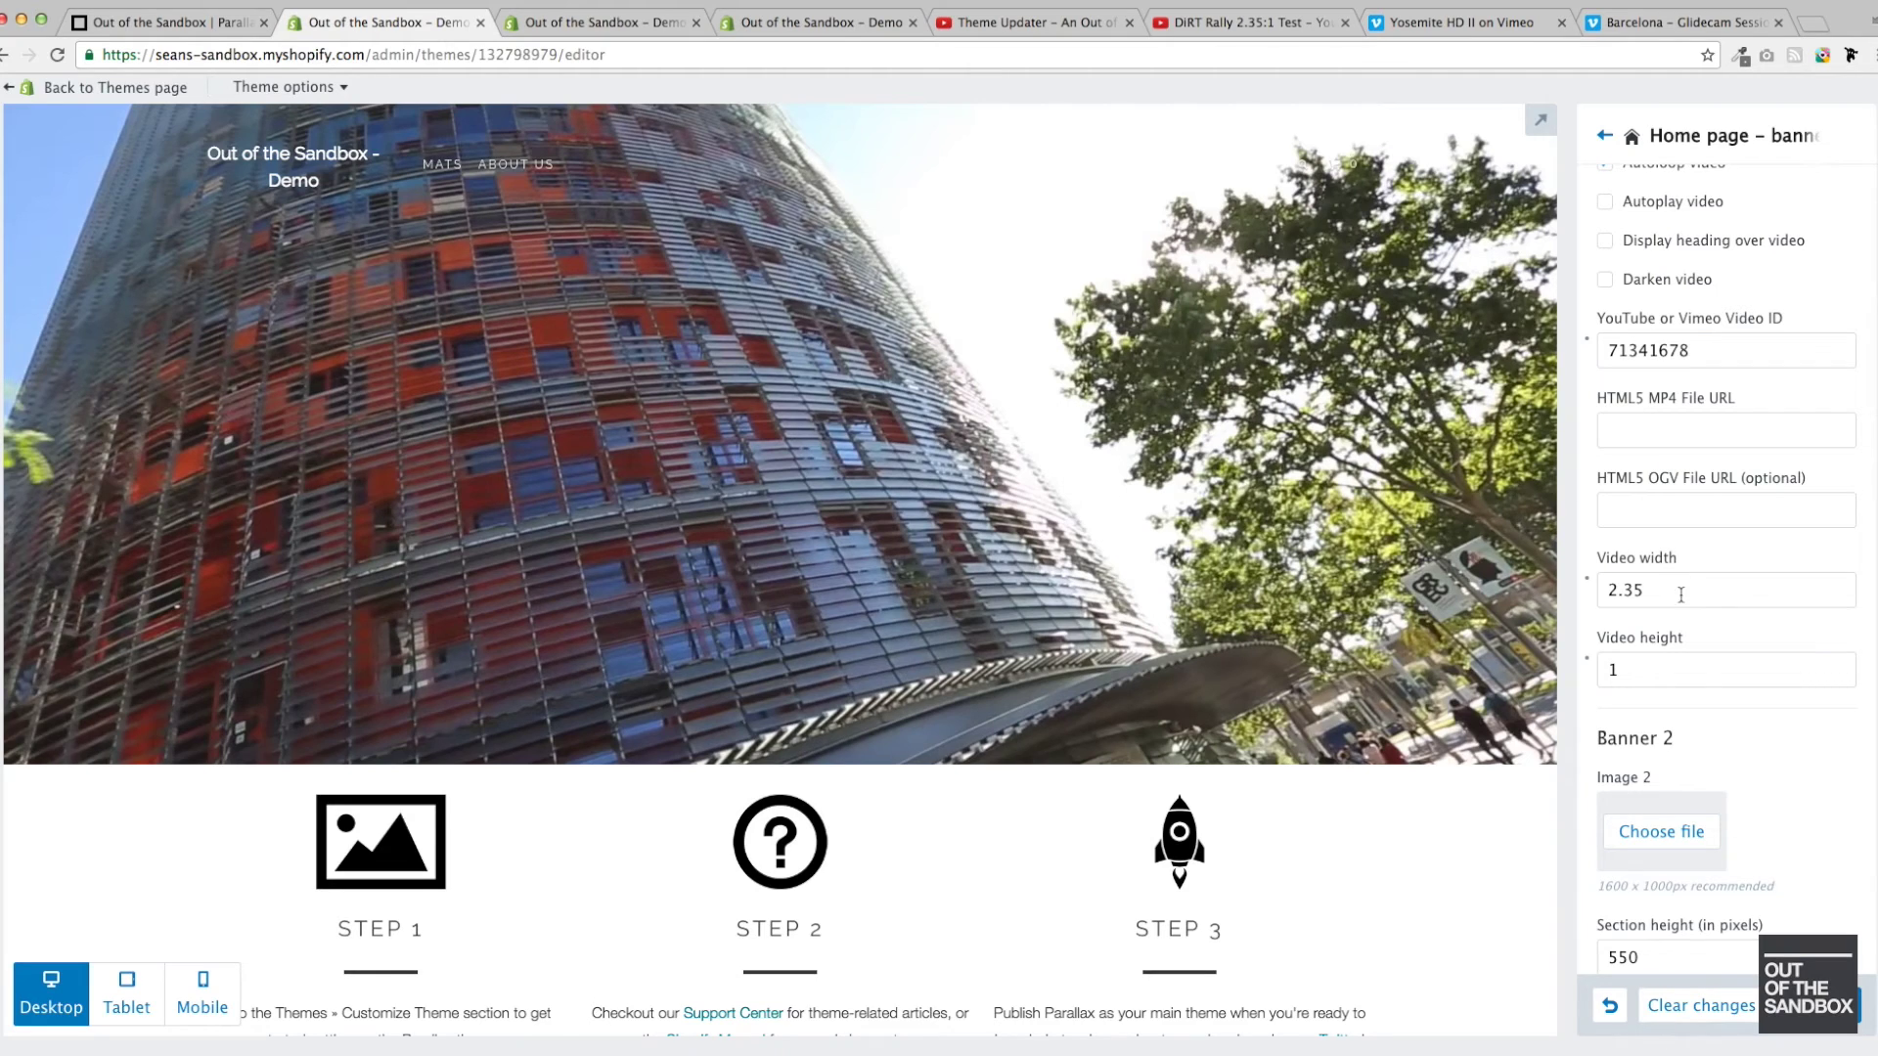
click(1240, 26)
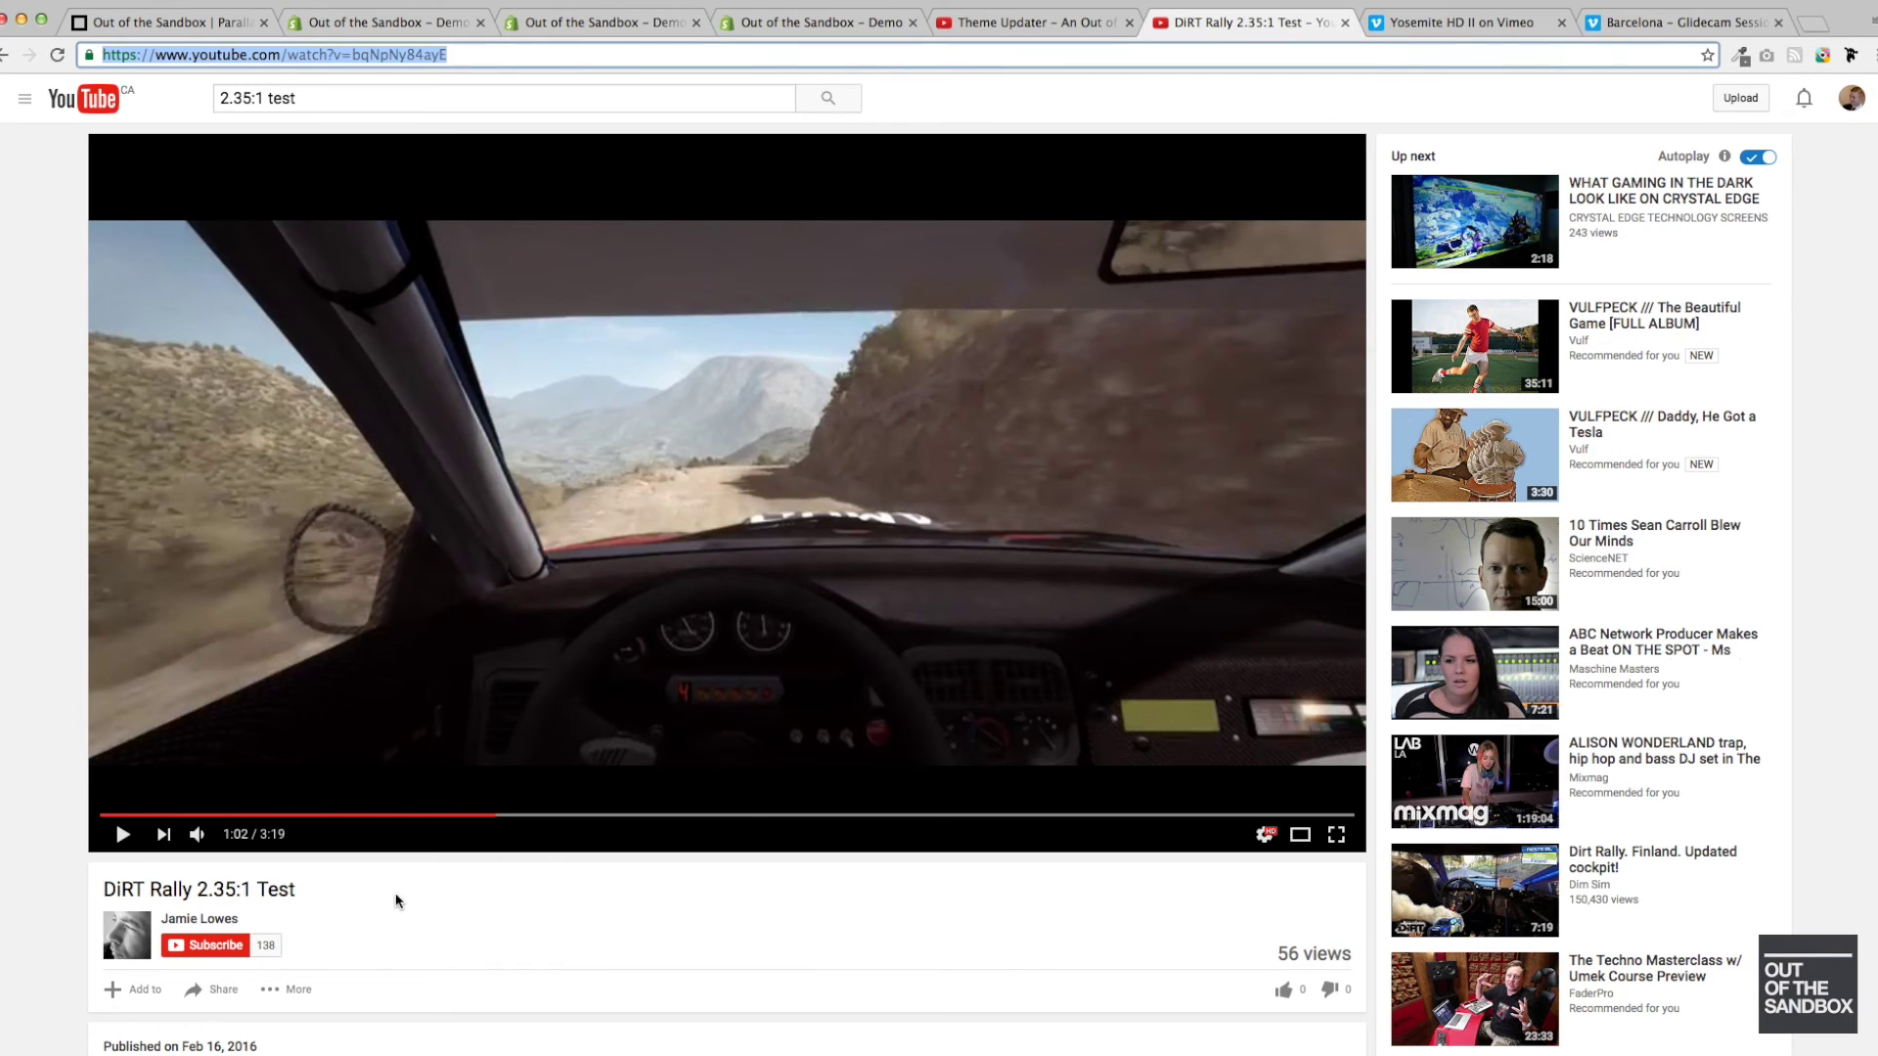
- Highlight 2.35:1 in the DiRT Rally title and select the video ID bqNpNy84ayE in the address
drag(196, 890, 293, 890)
click(318, 893)
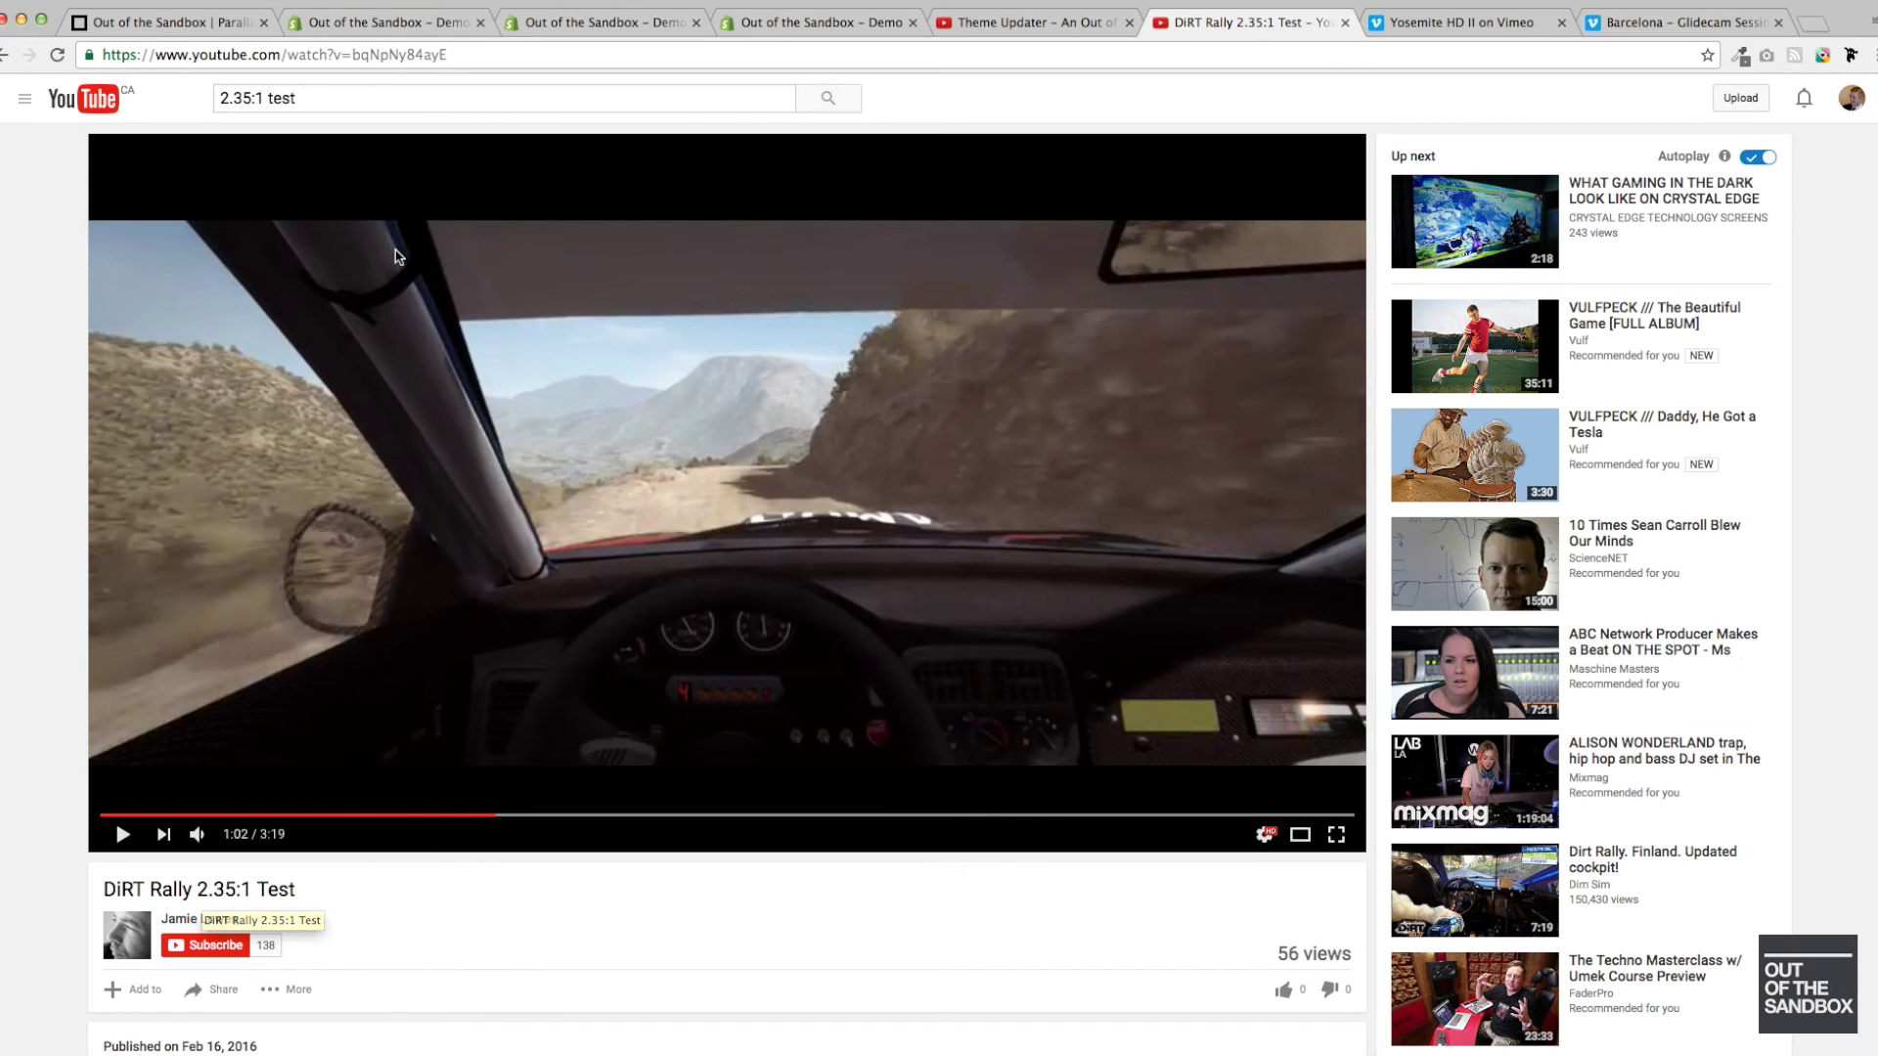
click(478, 55)
drag(448, 56, 354, 54)
key(super+c)
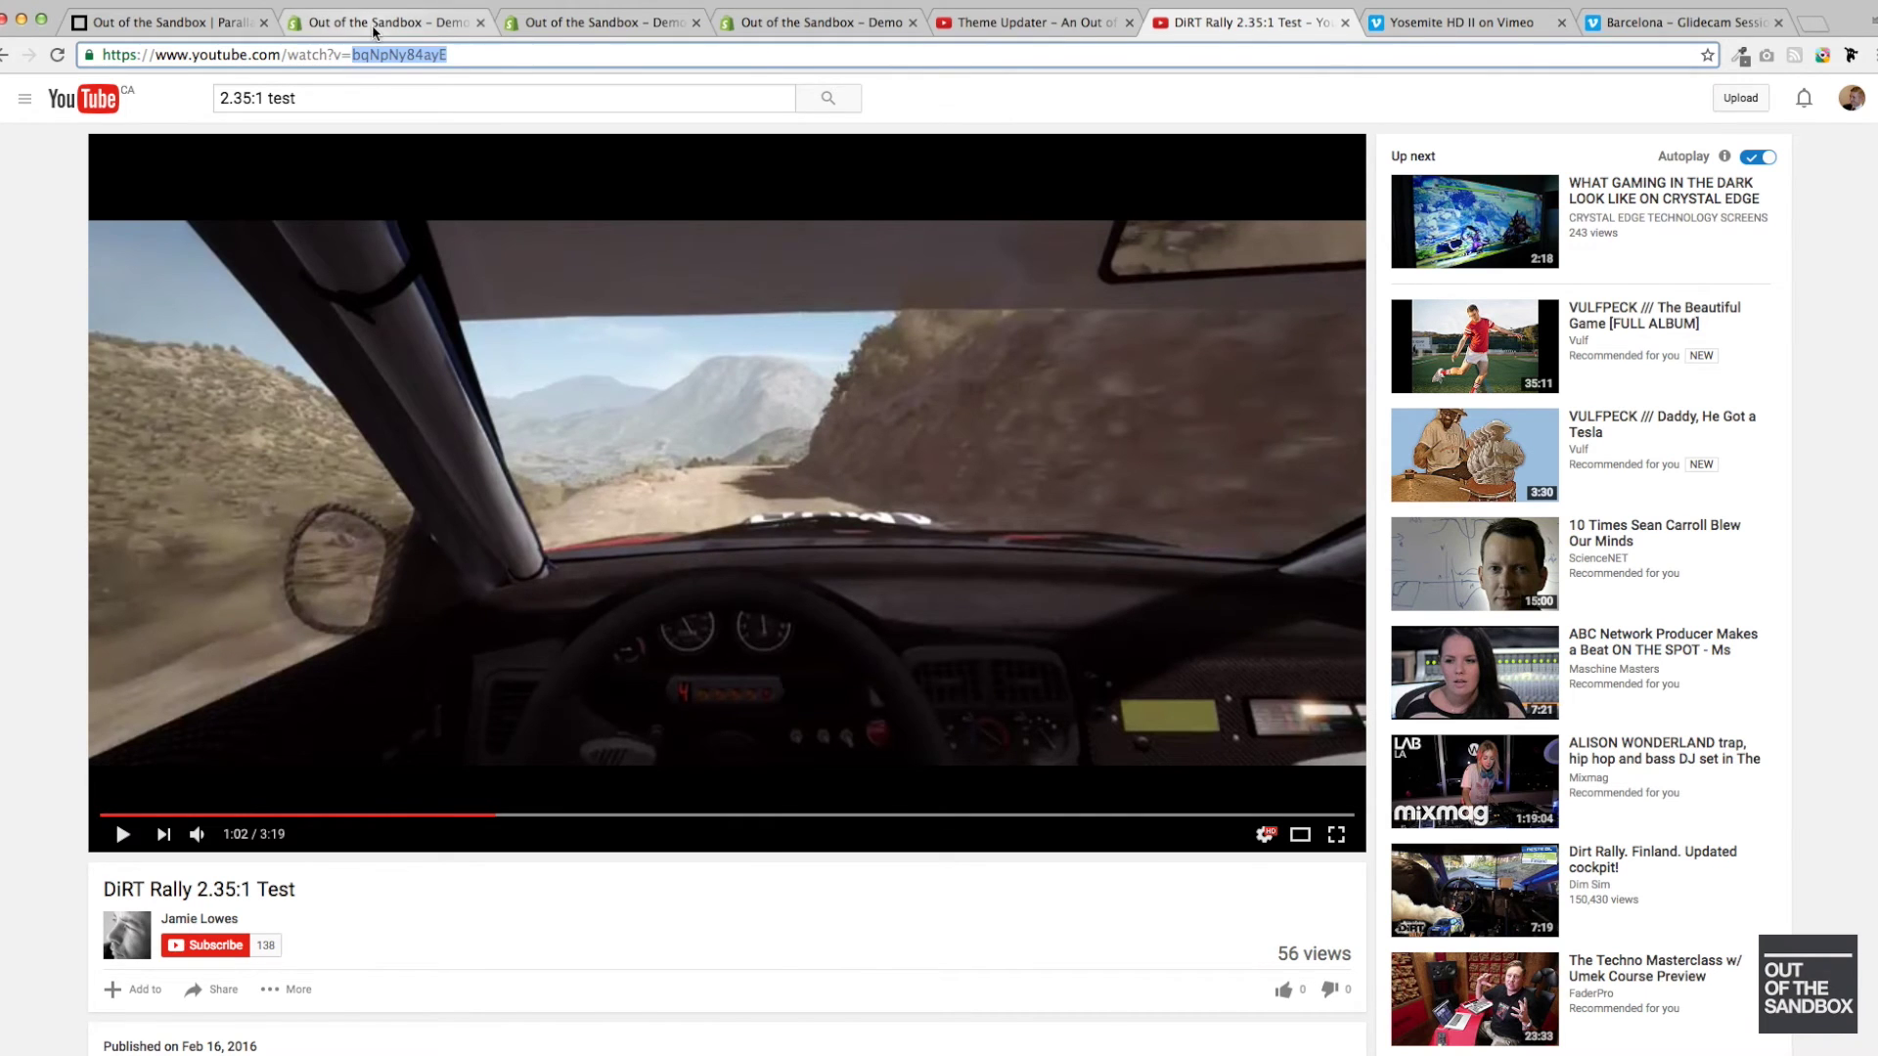
click(382, 27)
click(1249, 24)
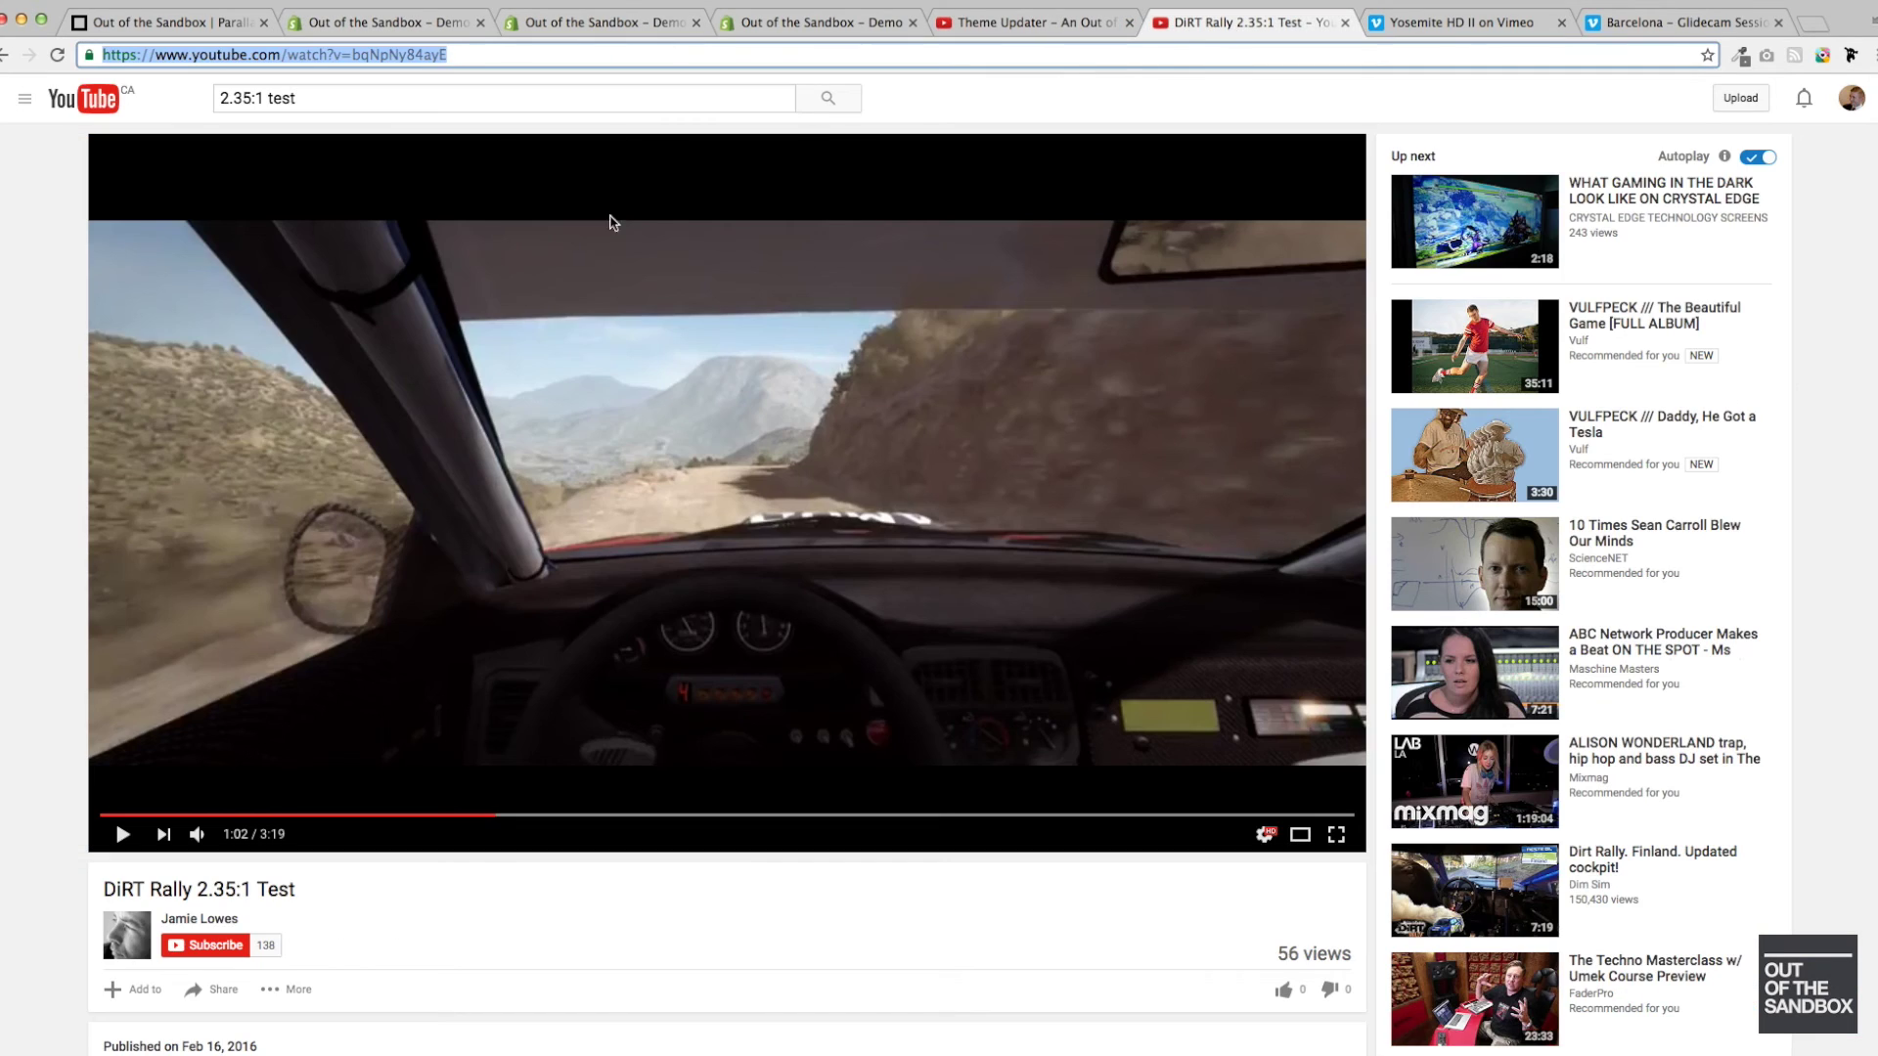
click(401, 26)
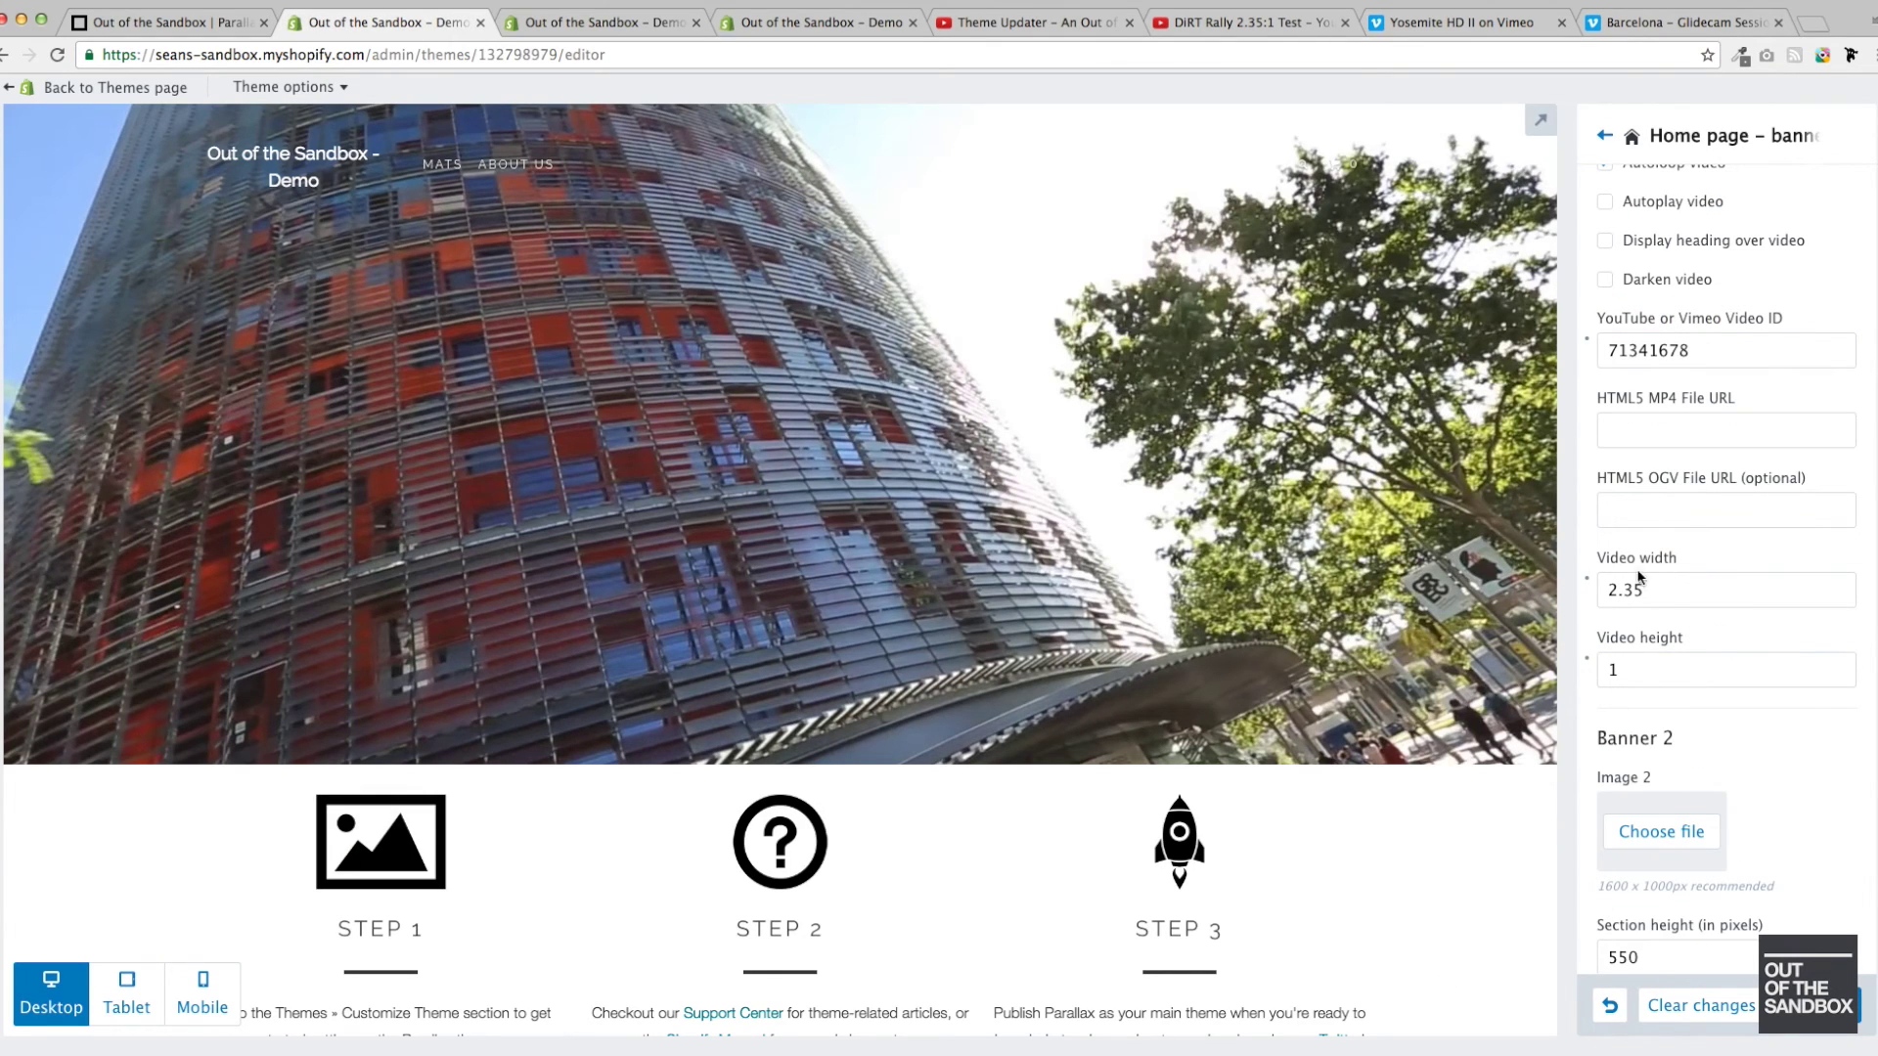
- Paste bqNpNy84ayE over Video ID 71341678 and set the Video source to YouTube
click(1708, 348)
drag(1707, 351, 1605, 350)
key(super+v)
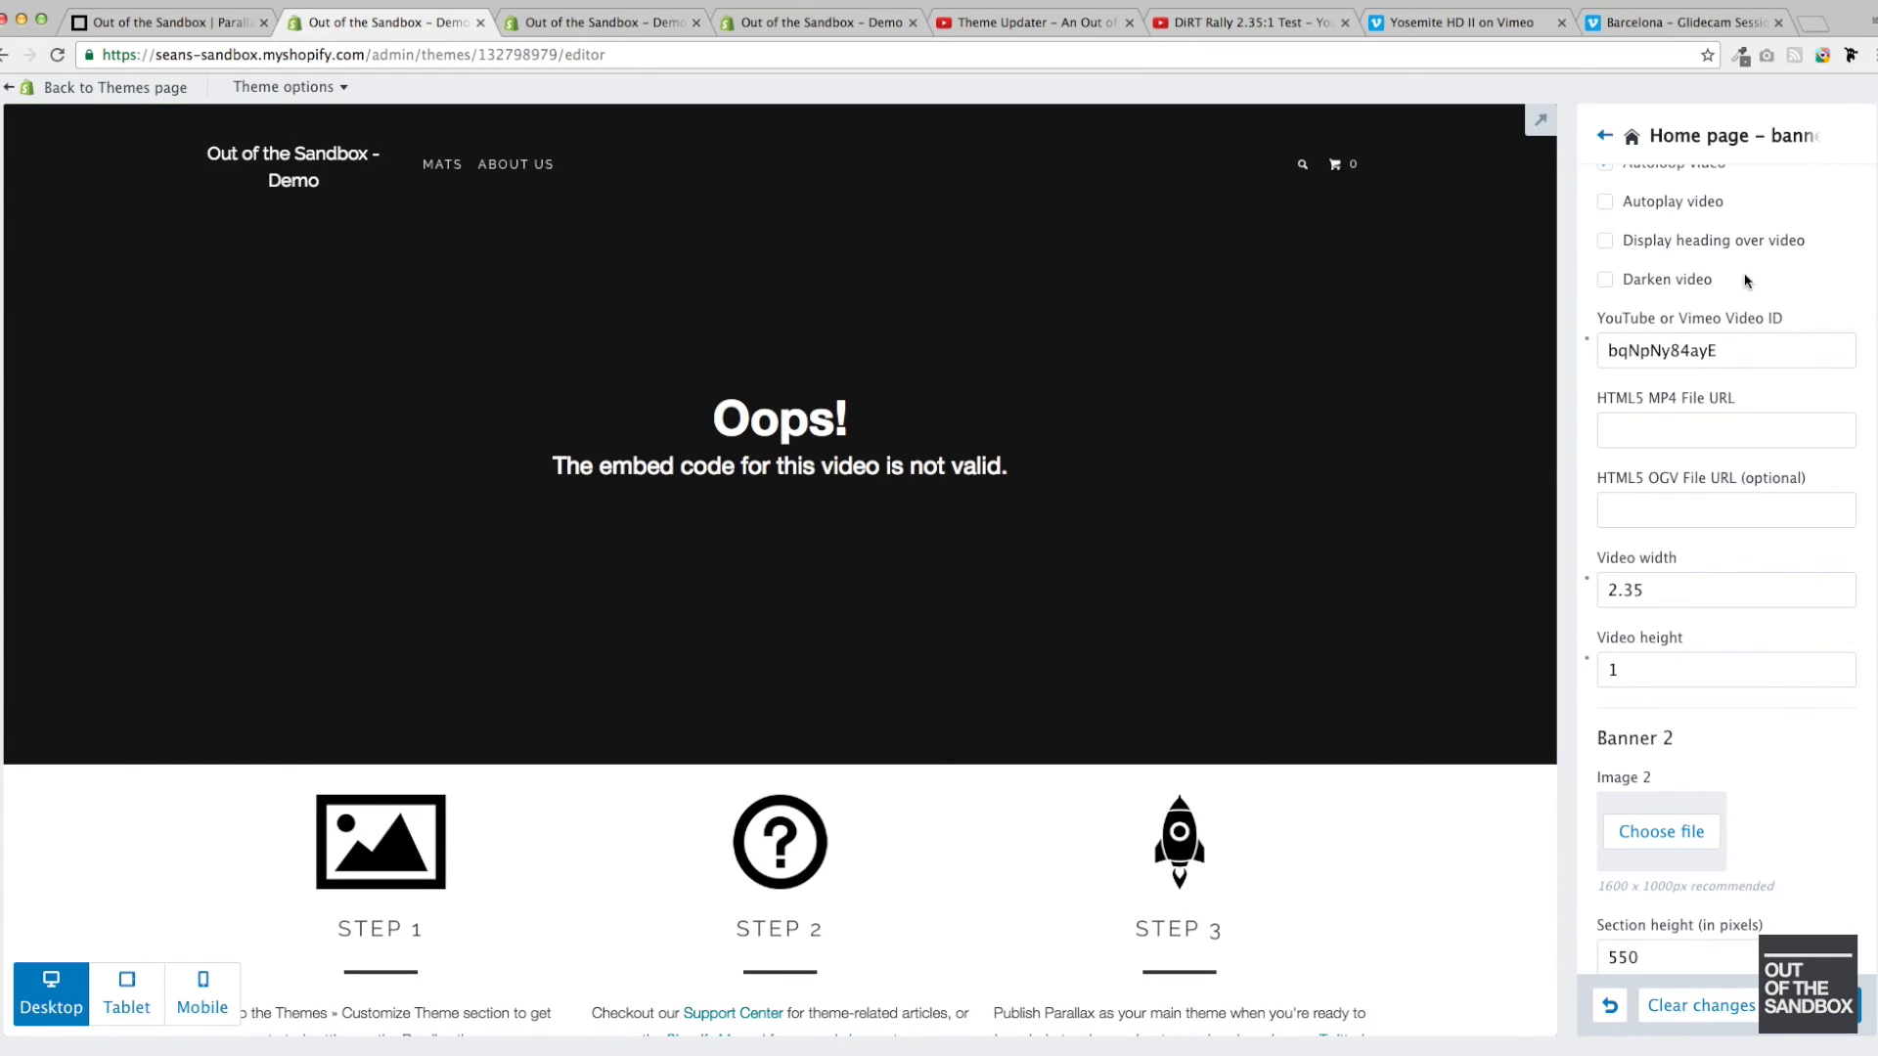
scroll(1746, 280, up, 3)
click(1735, 258)
click(1358, 372)
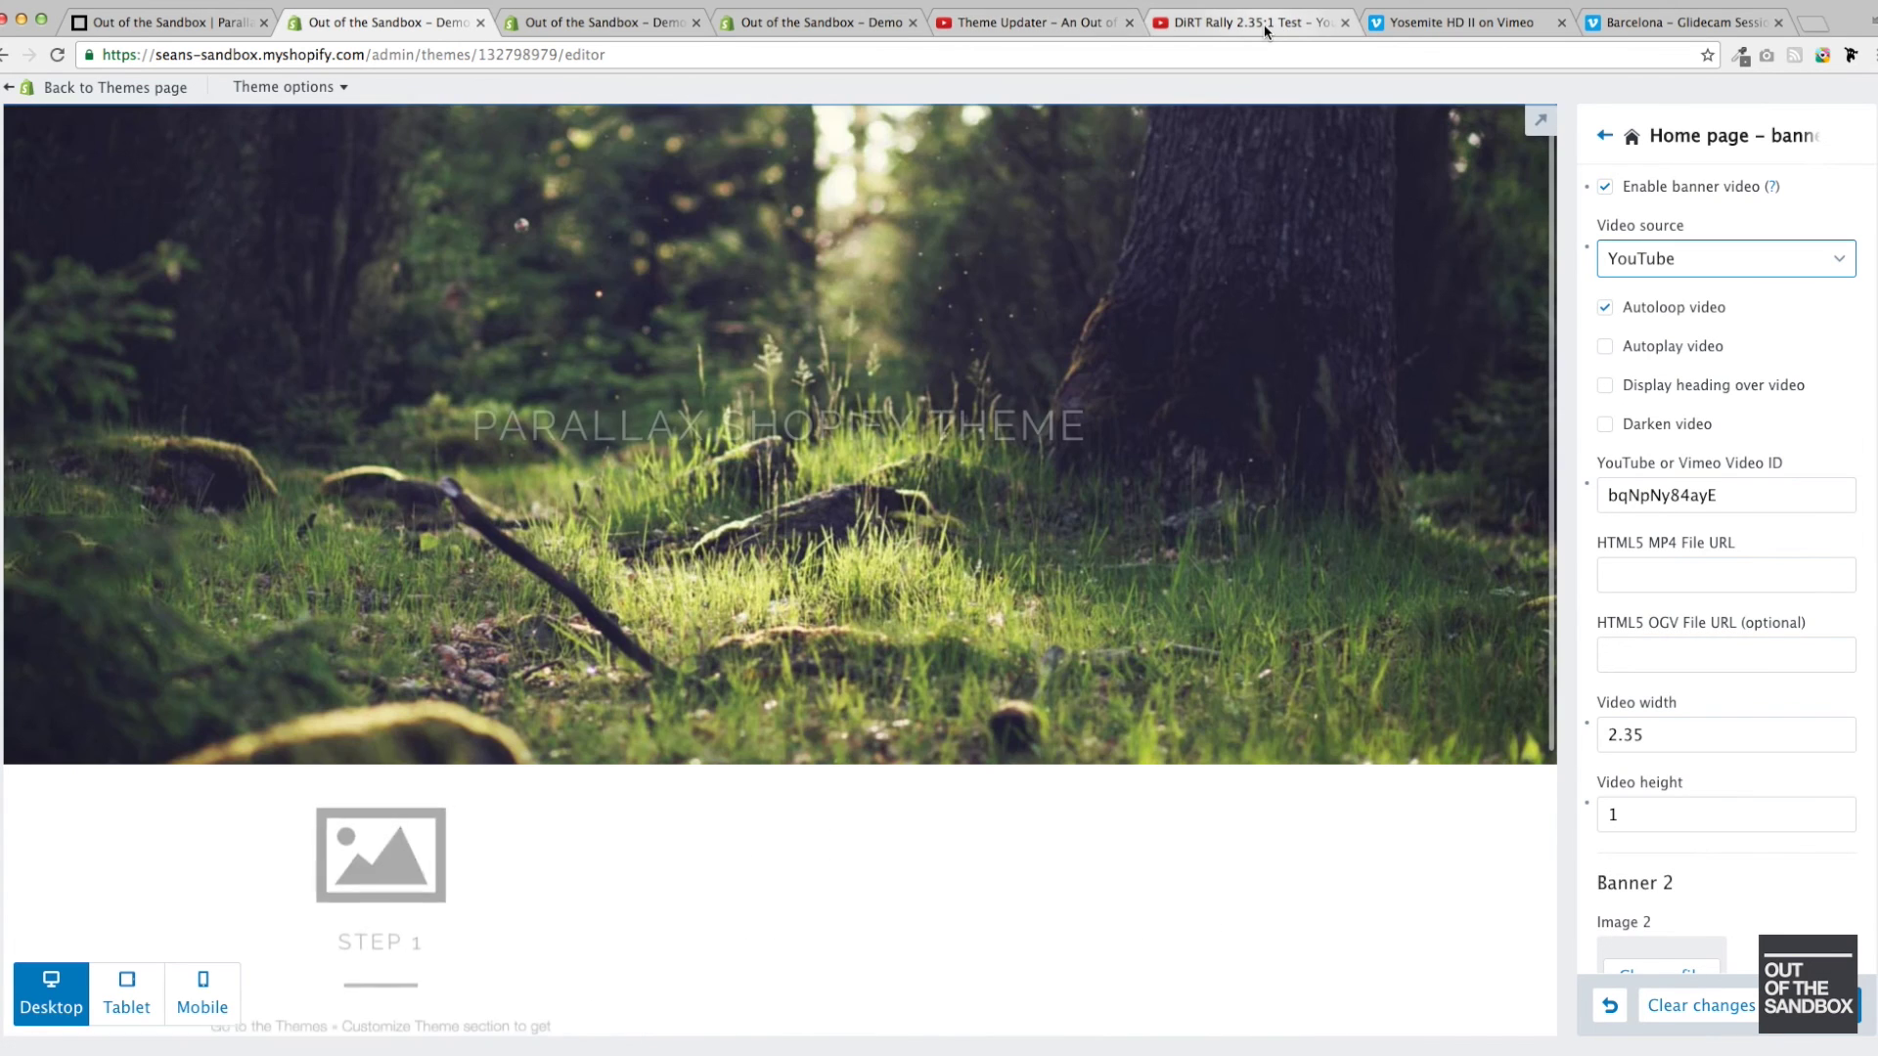
- Compare with the DiRT Rally YouTube page and watch the reloaded banner preview
click(1165, 28)
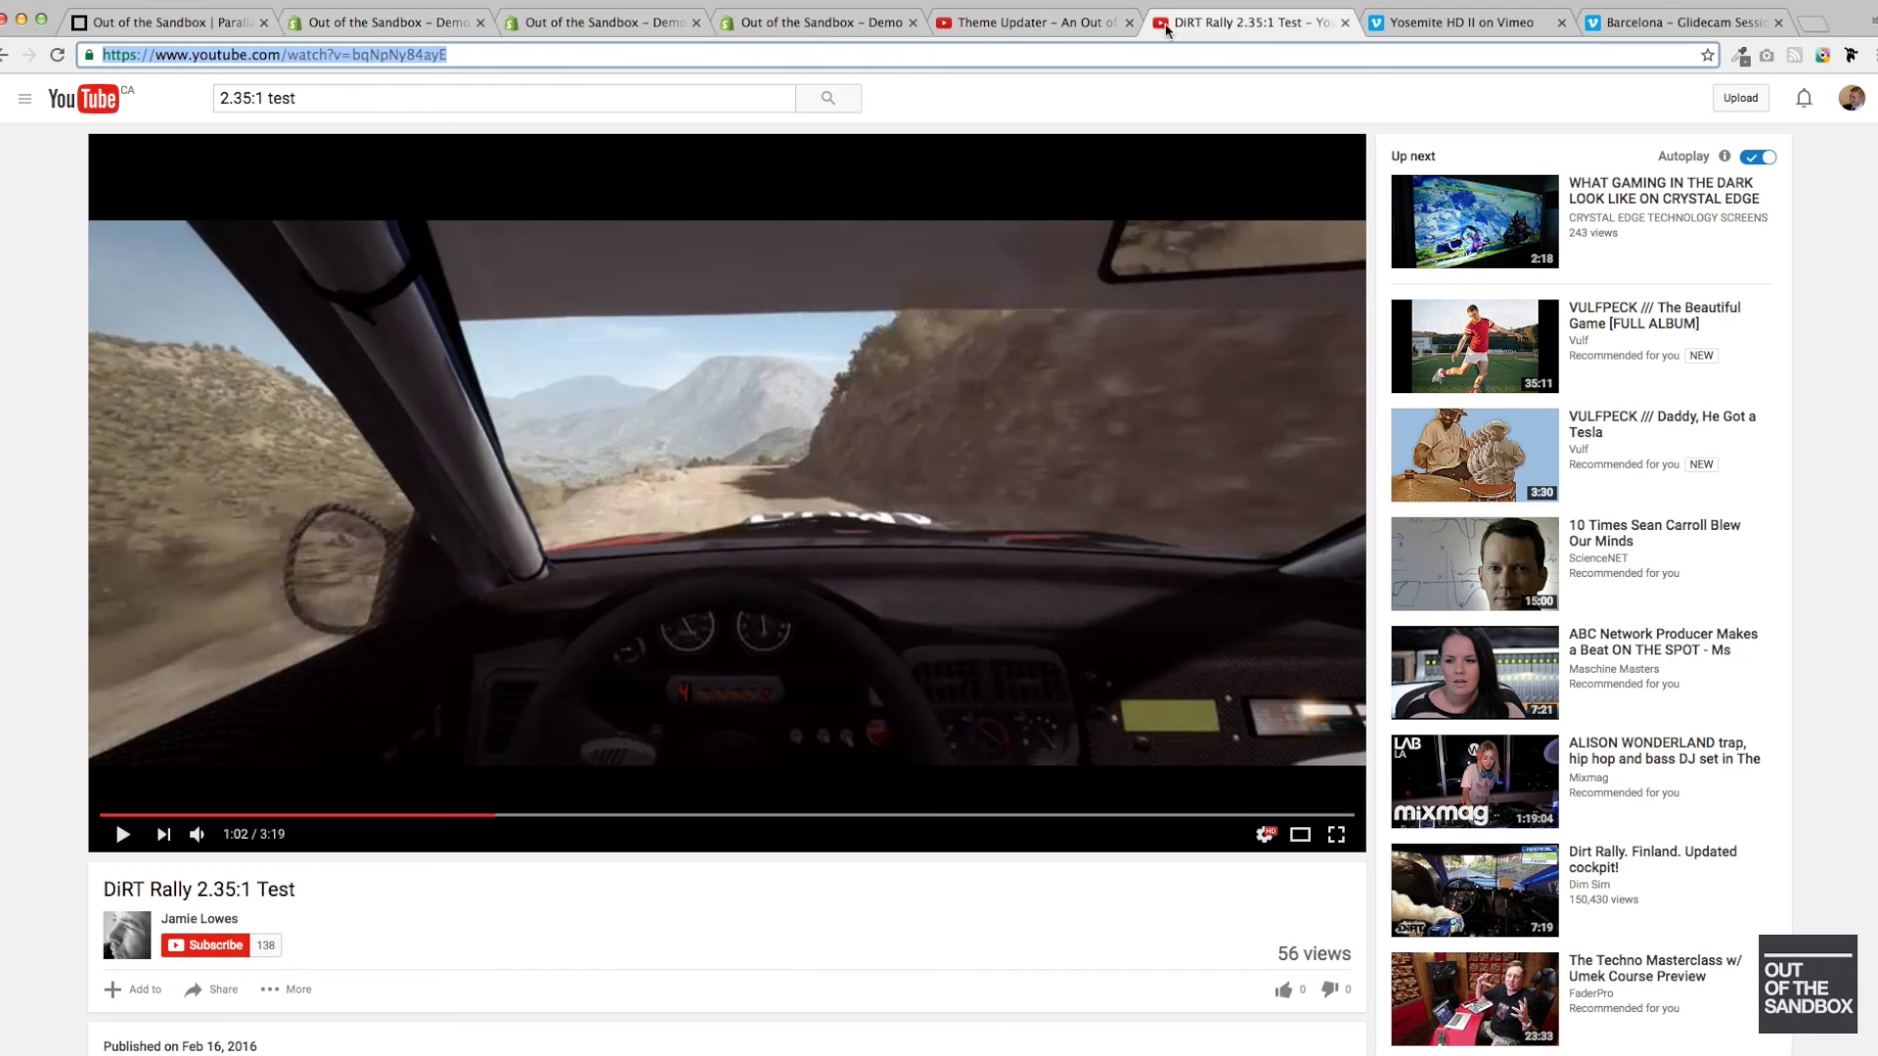
click(383, 28)
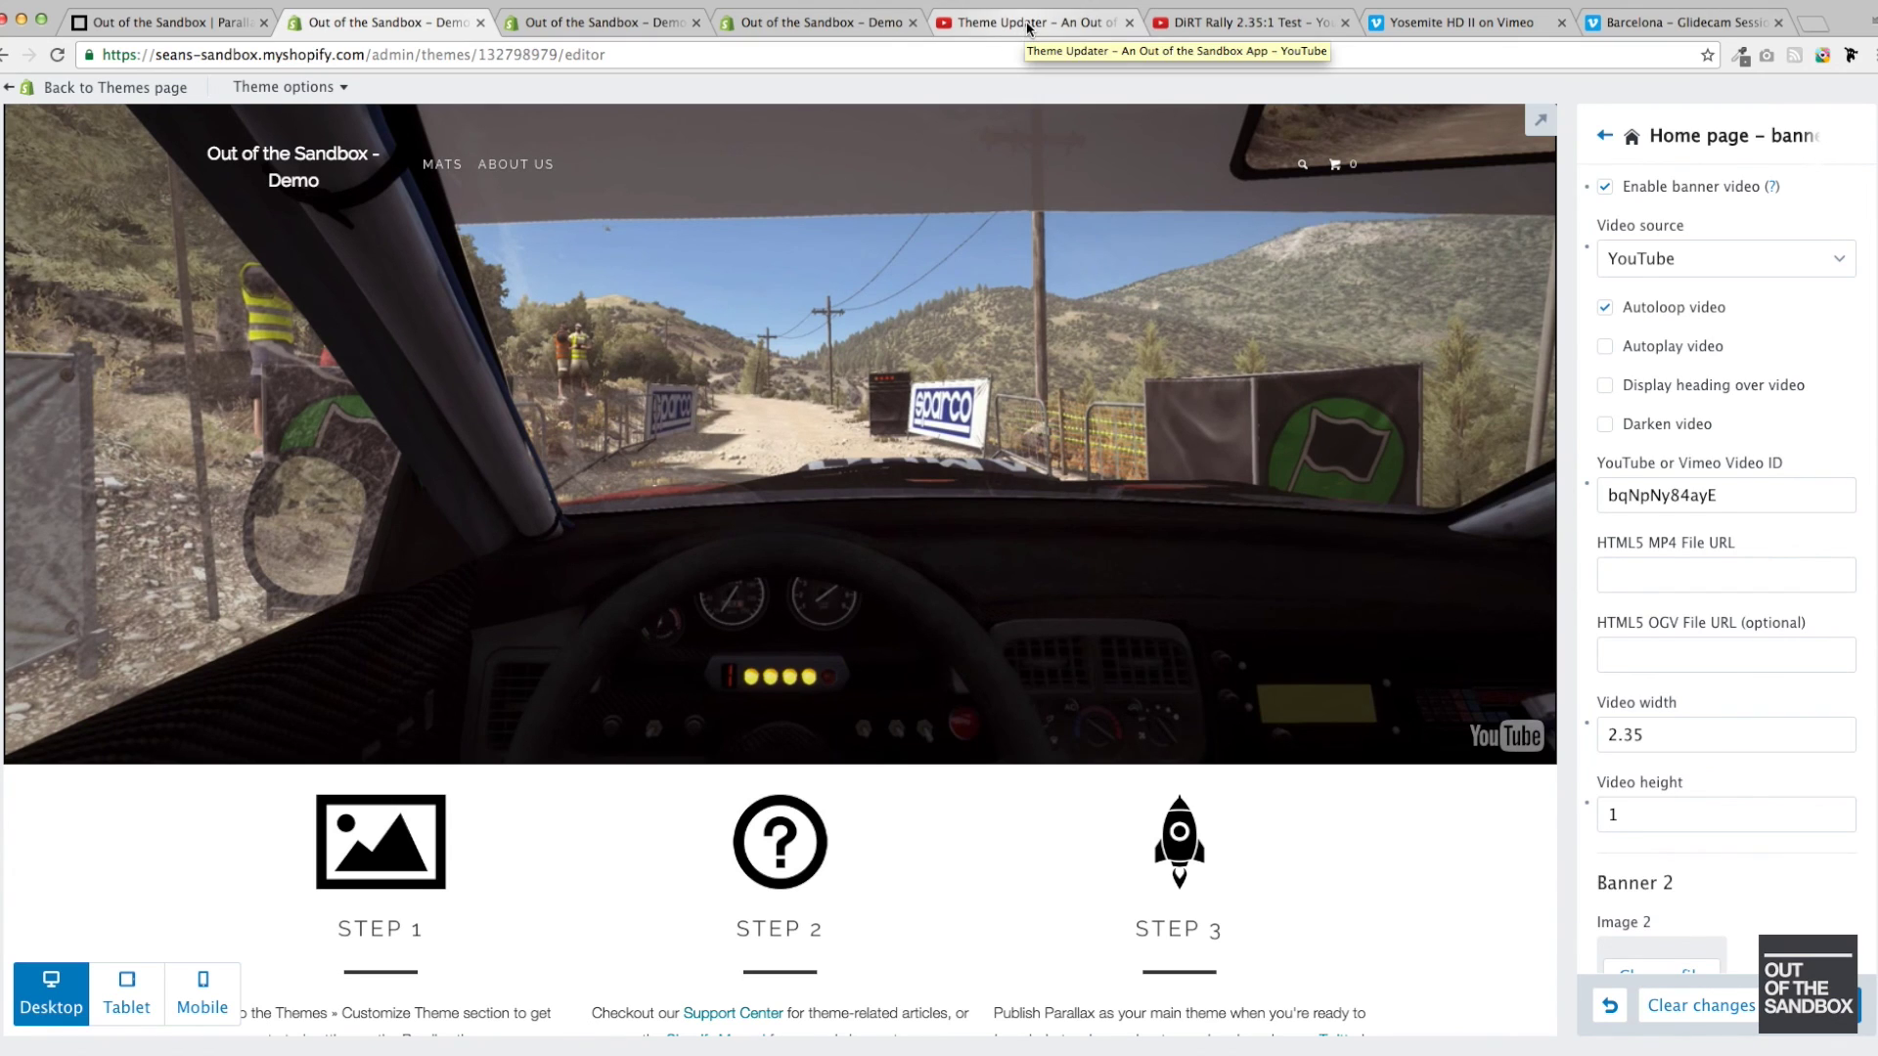
scroll(1708, 291, up, 2)
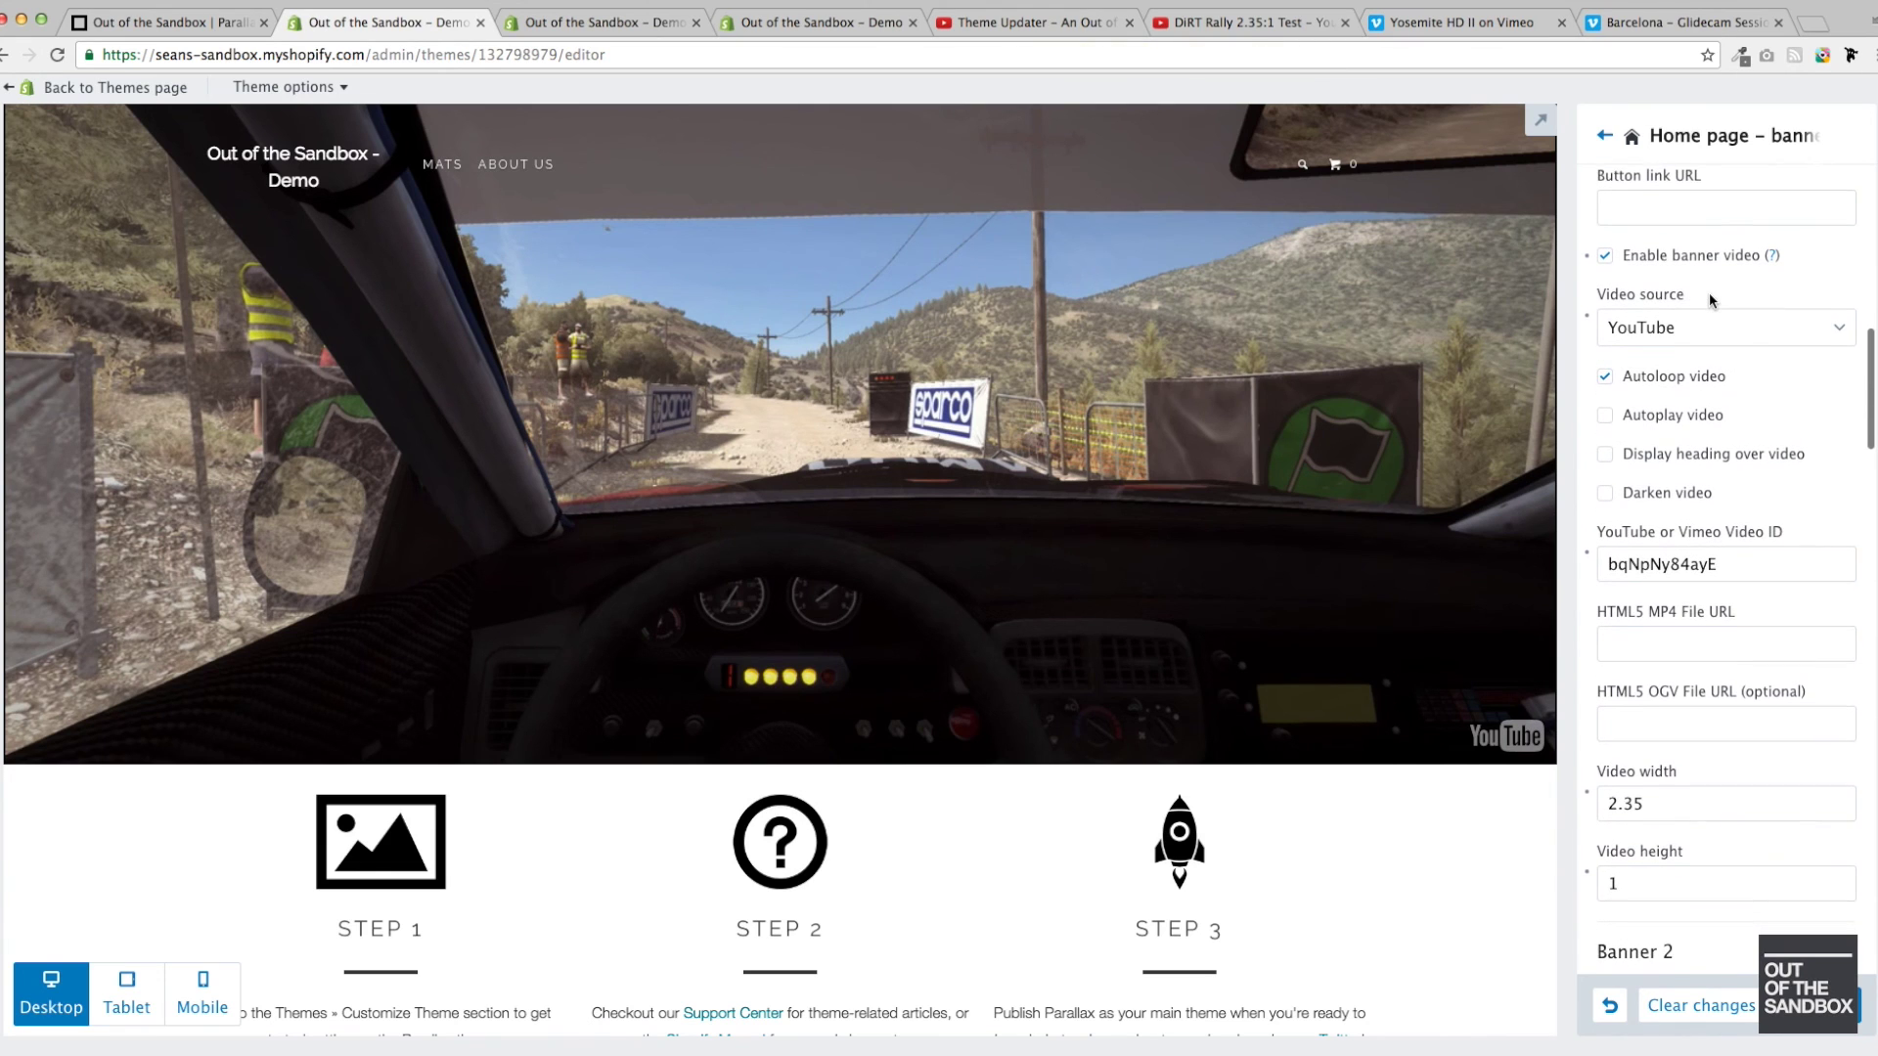
scroll(1709, 291, down, 1)
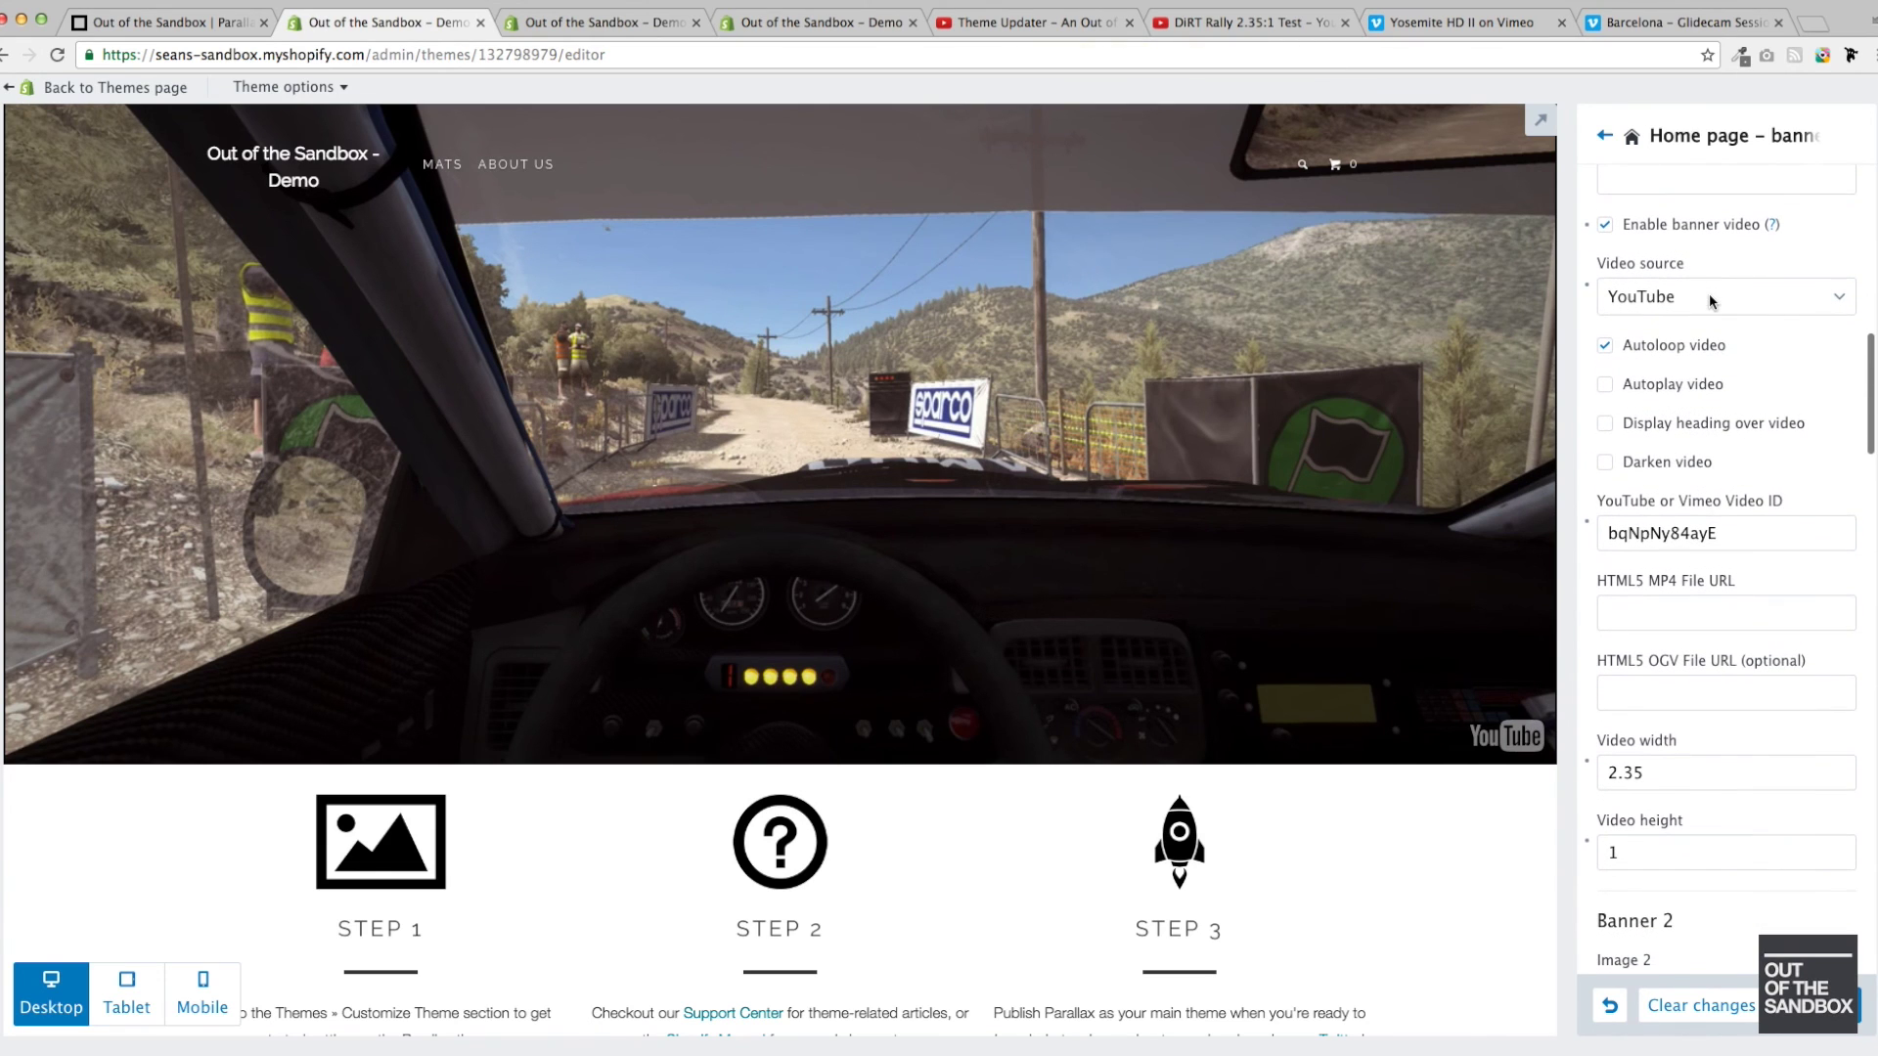
click(132, 27)
- Scroll the Parallax Home Page Video article and follow its Email Us link to the support form
scroll(752, 469, up, 10)
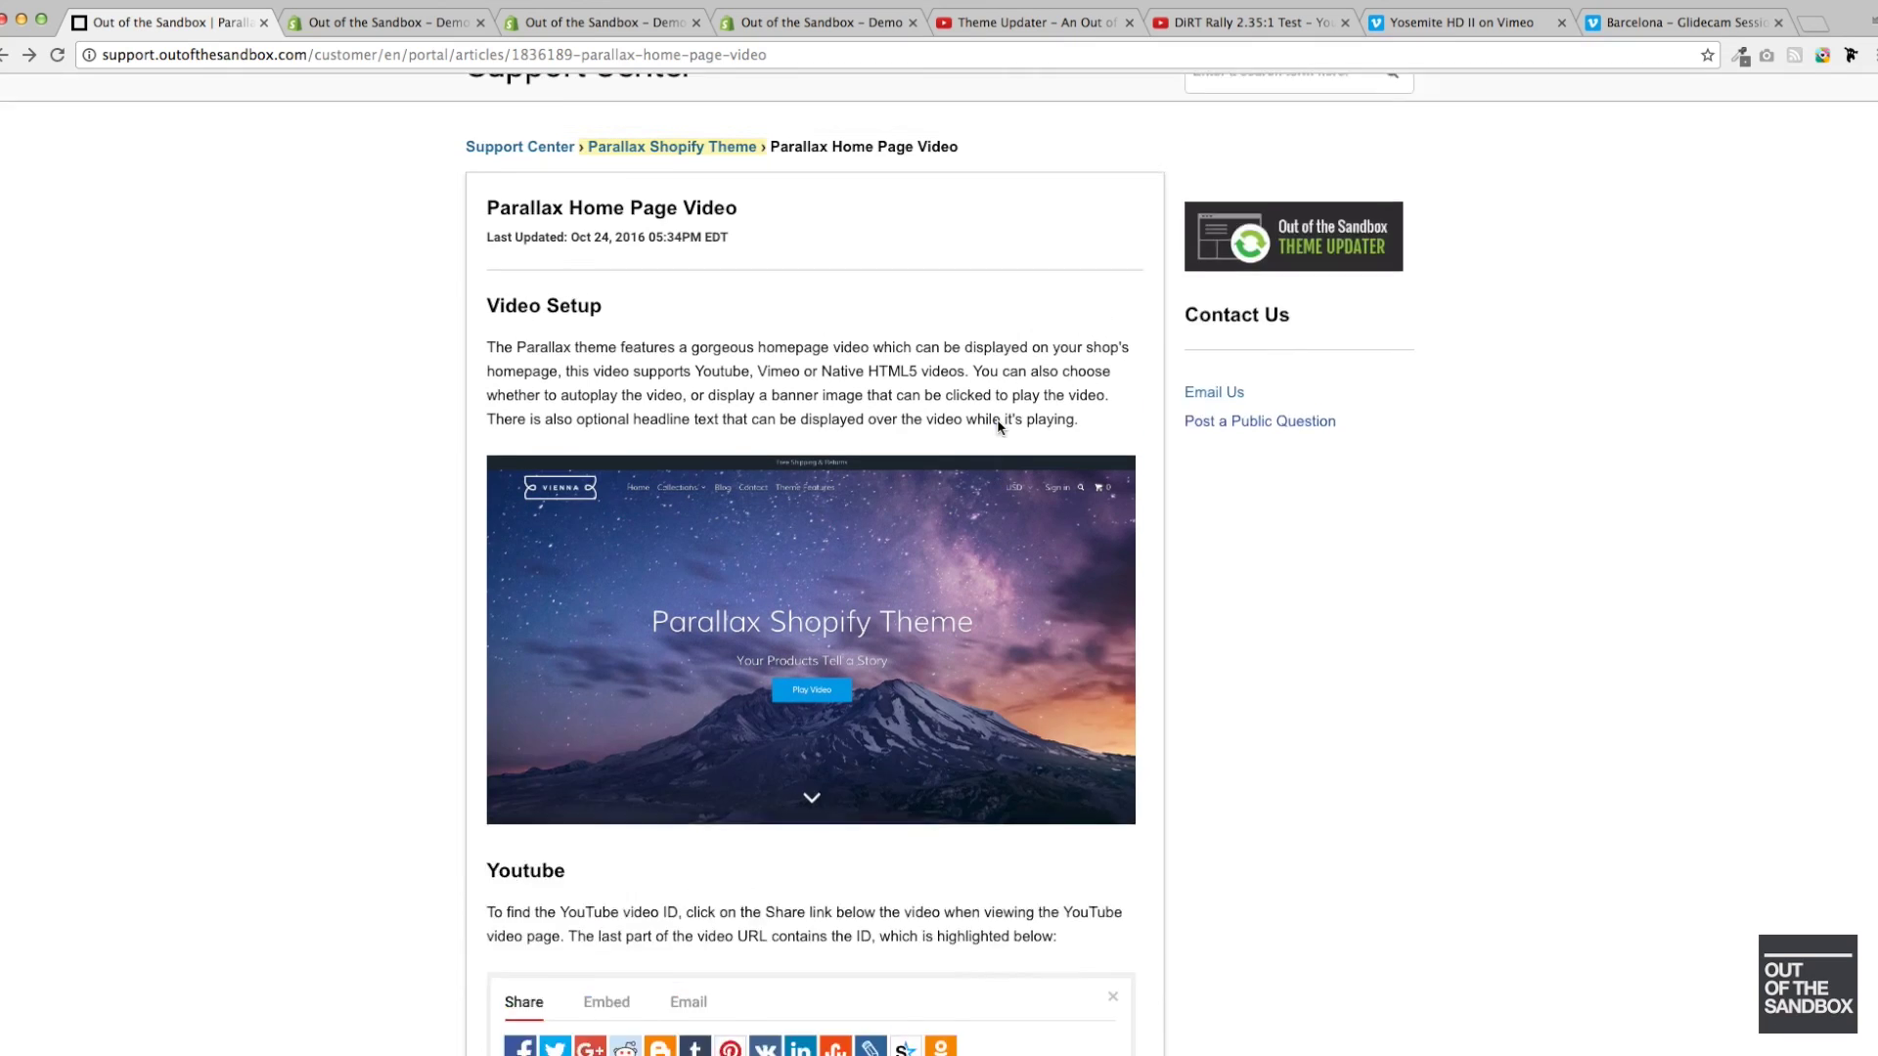
scroll(433, 417, down, 3)
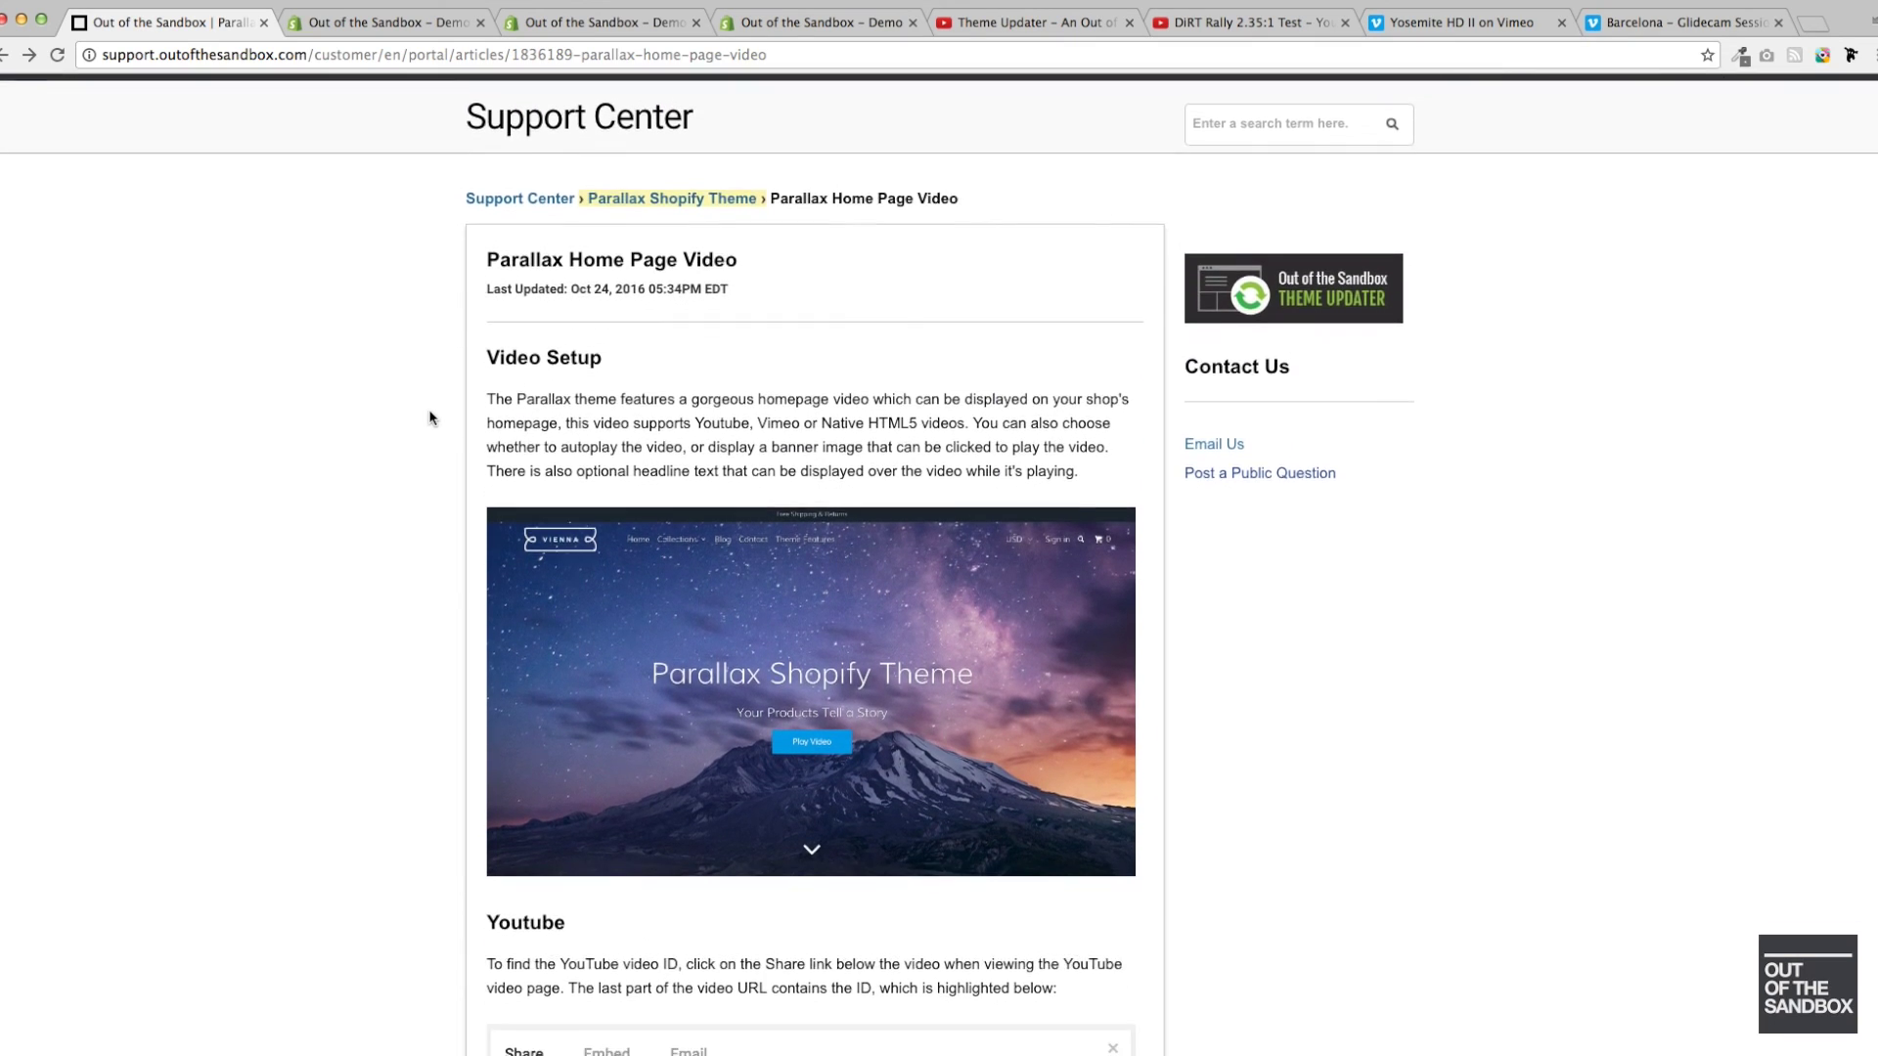
scroll(430, 417, up, 2)
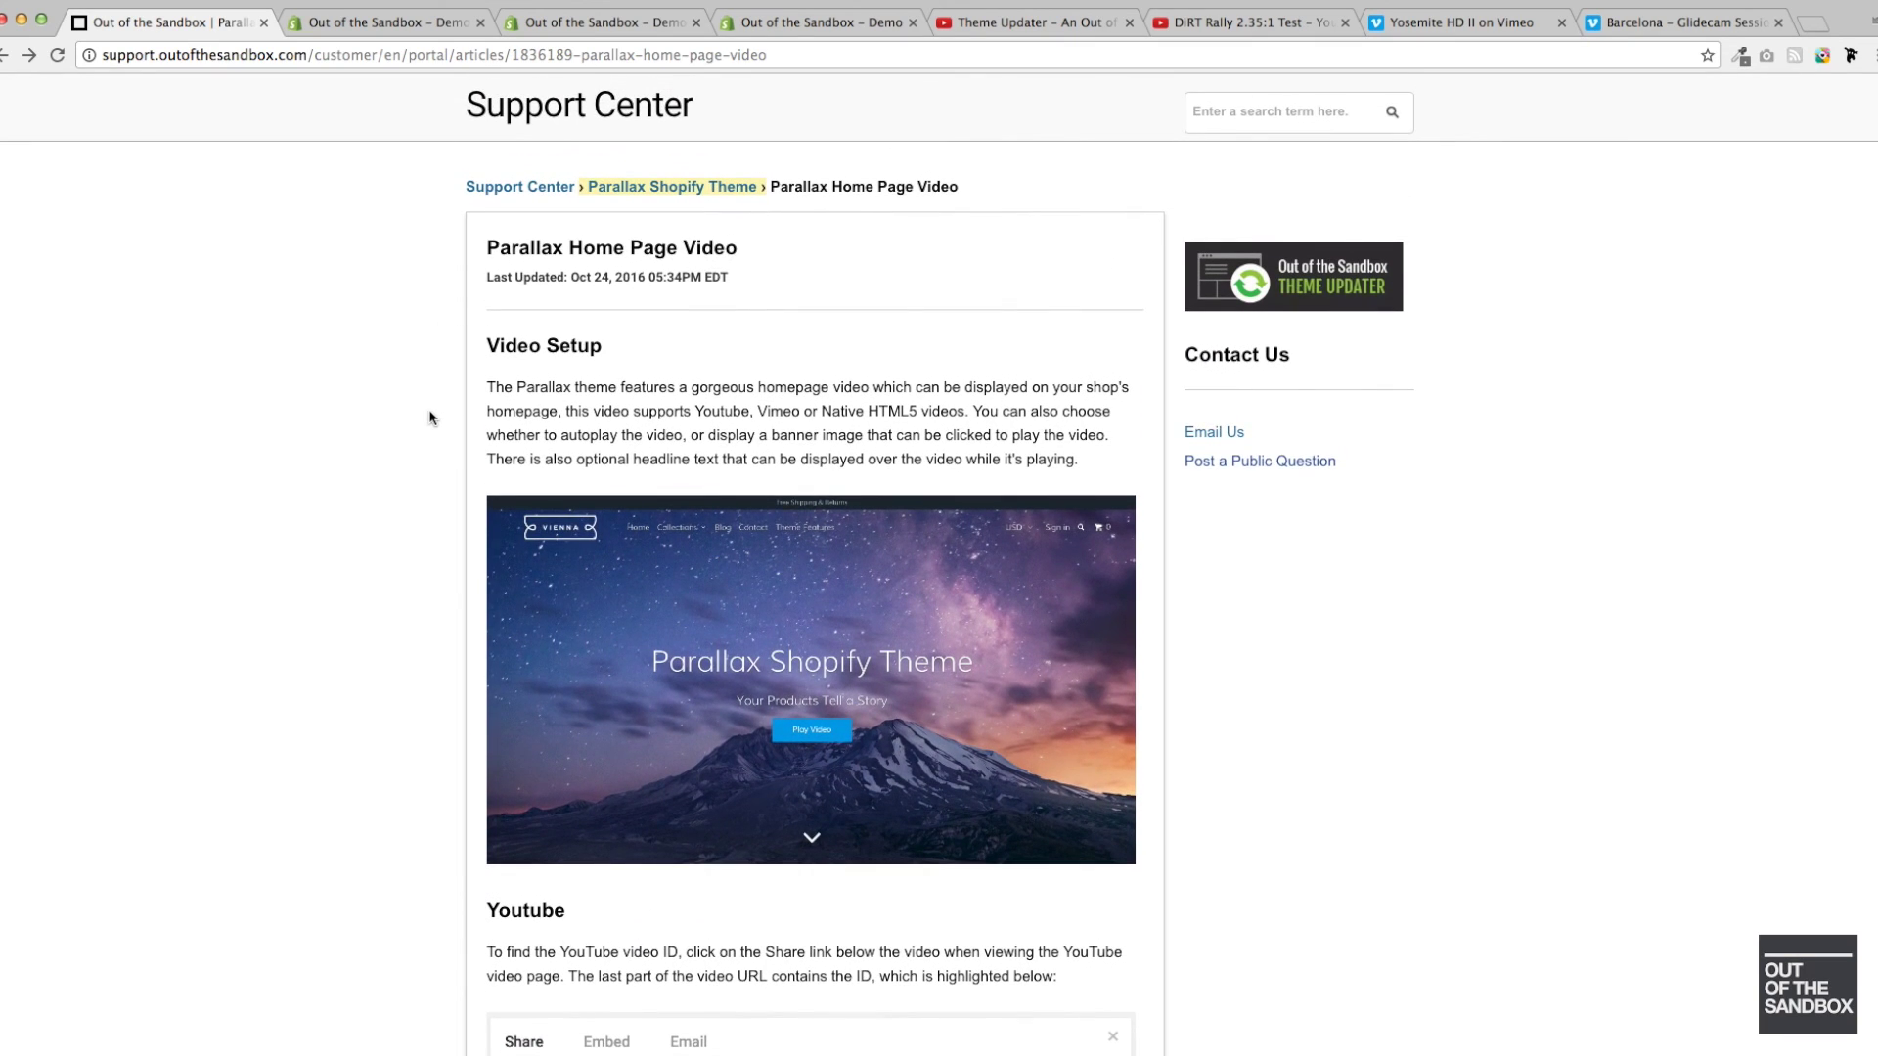
click(1219, 431)
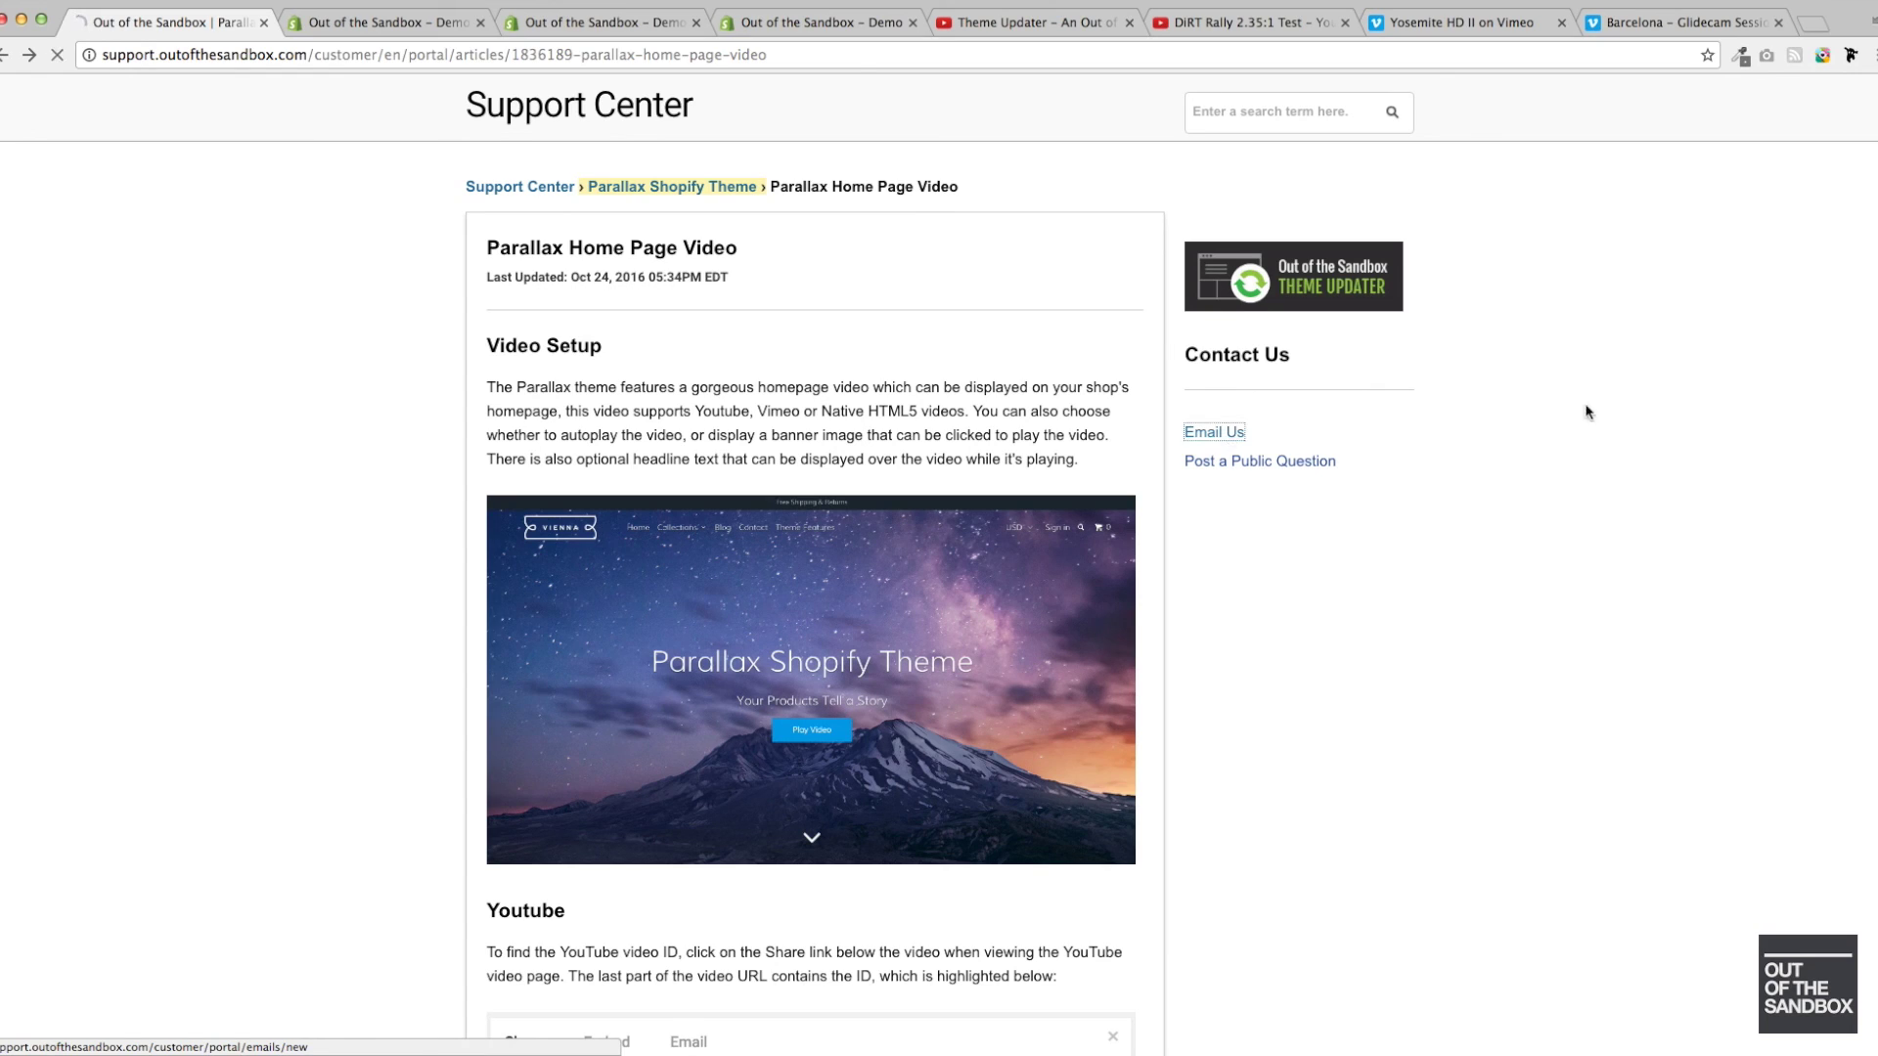